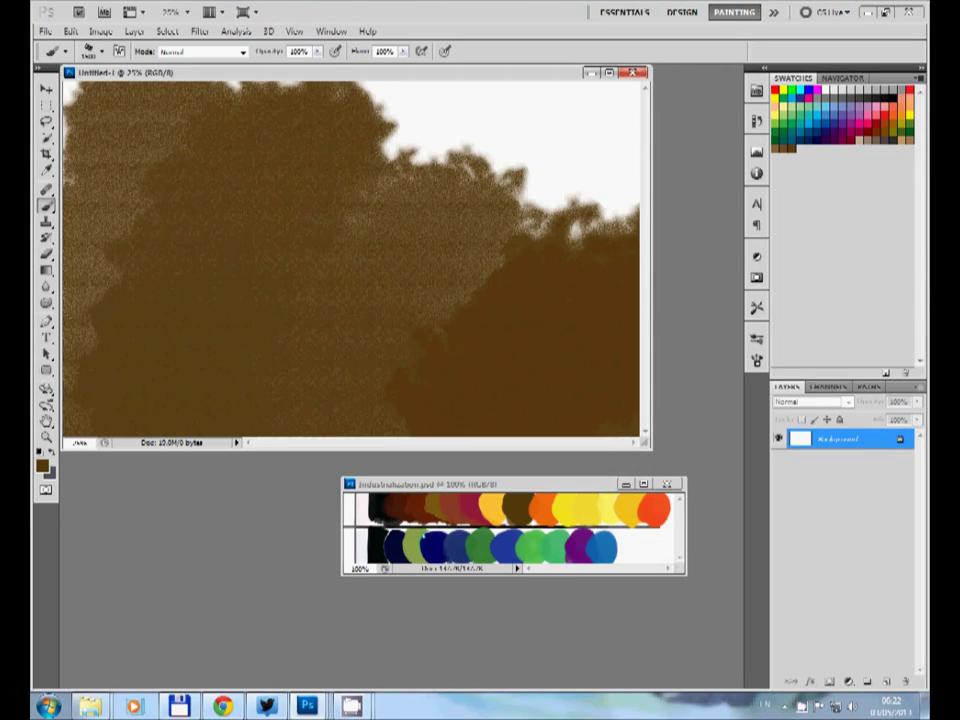
Cover the white canvas with broad brown strokes and dark red and ochre masses.
{"action": "left_click_drag", "start_coordinate": [200, 120], "coordinate": [600, 150]}
{"action": "left_click_drag", "start_coordinate": [430, 230], "coordinate": [330, 420]}
{"action": "left_click_drag", "start_coordinate": [80, 230], "coordinate": [280, 320]}
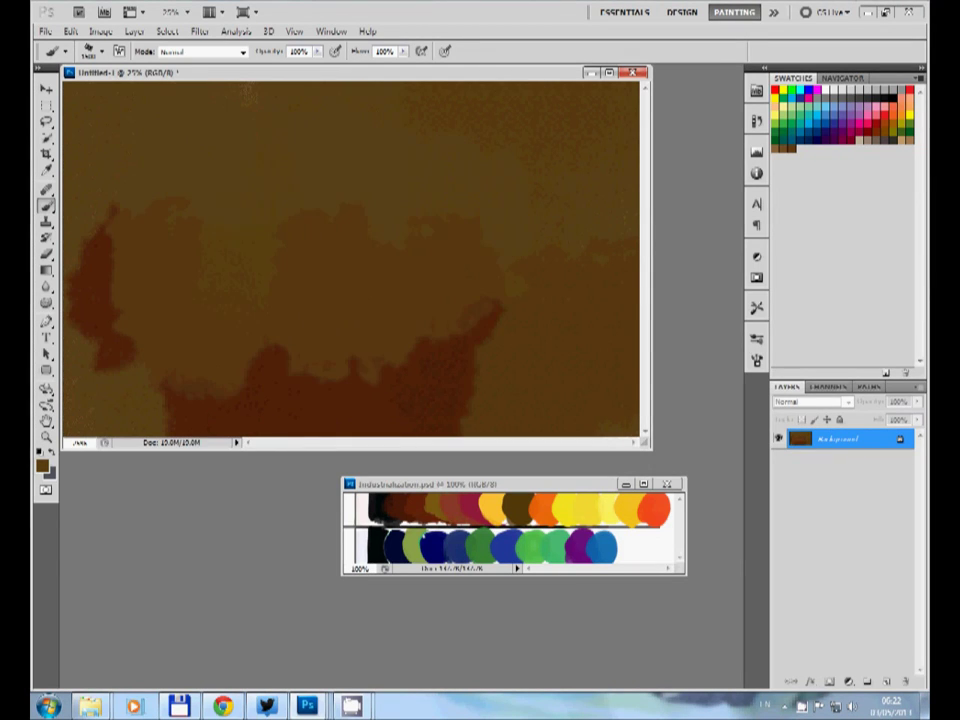
{"action": "mouse_move", "coordinate": [500, 320]}
{"action": "left_mouse_down"}
{"action": "mouse_move", "coordinate": [570, 350]}
{"action": "mouse_move", "coordinate": [560, 400]}
{"action": "left_mouse_up"}
Block in yellow-ochre blobs, a lower ochre band, a yellow peak and an orange-red patch at left.
{"action": "left_click_drag", "start_coordinate": [330, 300], "coordinate": [500, 240]}
{"action": "left_click_drag", "start_coordinate": [340, 180], "coordinate": [230, 290]}
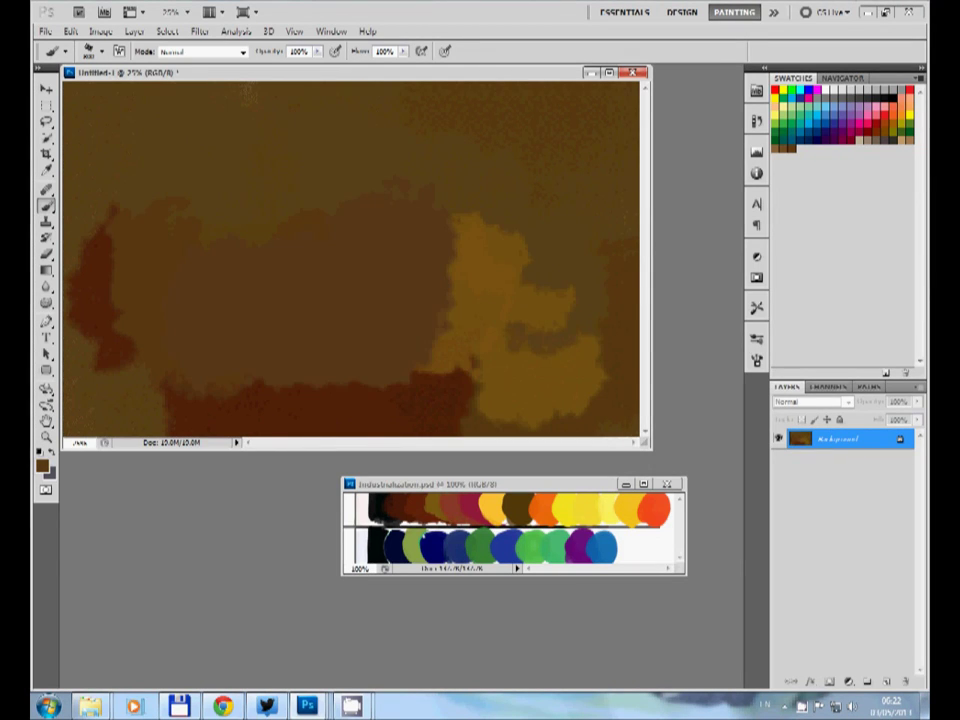
{"action": "left_click_drag", "start_coordinate": [170, 300], "coordinate": [340, 200]}
{"action": "left_click_drag", "start_coordinate": [90, 320], "coordinate": [380, 250]}
{"action": "left_click_drag", "start_coordinate": [220, 250], "coordinate": [260, 200]}
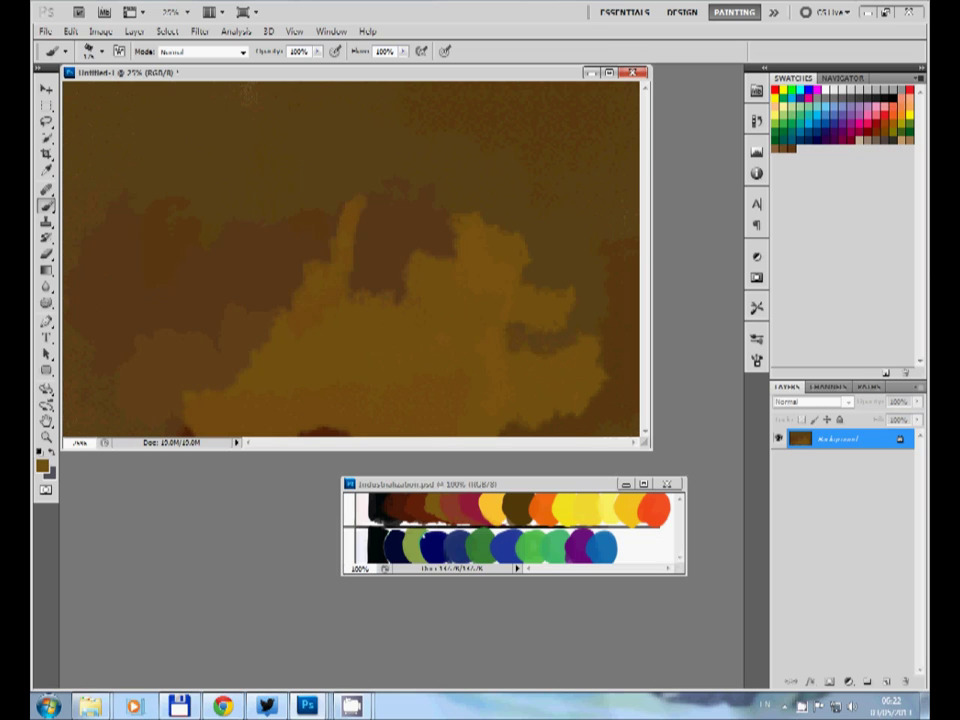
{"action": "left_click_drag", "start_coordinate": [370, 240], "coordinate": [375, 150]}
{"action": "left_click_drag", "start_coordinate": [100, 340], "coordinate": [330, 260]}
{"action": "left_click_drag", "start_coordinate": [160, 230], "coordinate": [260, 280]}
Add green and purple patches in the centre, softened with muted strokes.
{"action": "left_click_drag", "start_coordinate": [320, 270], "coordinate": [400, 330]}
{"action": "mouse_move", "coordinate": [200, 250]}
{"action": "left_mouse_down"}
{"action": "mouse_move", "coordinate": [290, 310]}
{"action": "mouse_move", "coordinate": [470, 390]}
{"action": "left_mouse_up"}
{"action": "left_click_drag", "start_coordinate": [310, 310], "coordinate": [440, 390]}
{"action": "left_click_drag", "start_coordinate": [210, 300], "coordinate": [370, 320]}
{"action": "left_click_drag", "start_coordinate": [190, 260], "coordinate": [370, 270]}
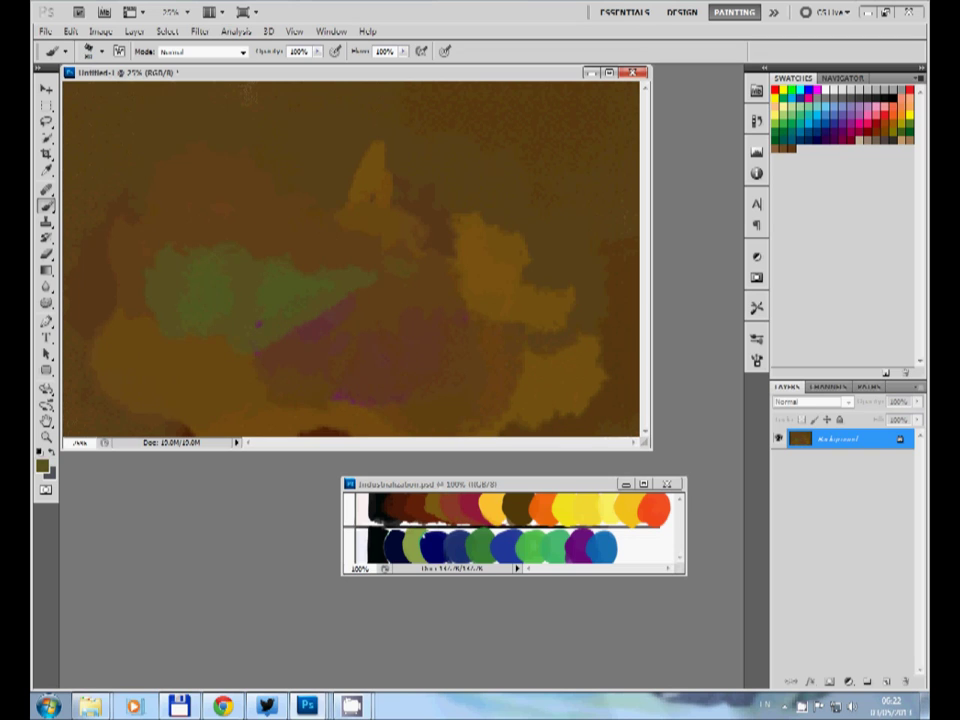
Paint brown over the left green patch and add diagonal olive strokes across centre-left.
{"action": "left_click", "coordinate": [200, 240], "text": "alt"}
{"action": "mouse_move", "coordinate": [210, 220]}
{"action": "left_mouse_down"}
{"action": "mouse_move", "coordinate": [150, 240]}
{"action": "mouse_move", "coordinate": [110, 270]}
{"action": "mouse_move", "coordinate": [361, 336]}
{"action": "left_mouse_up"}
{"action": "left_click", "coordinate": [260, 270], "text": "alt"}
{"action": "left_click_drag", "start_coordinate": [141, 286], "coordinate": [411, 381]}
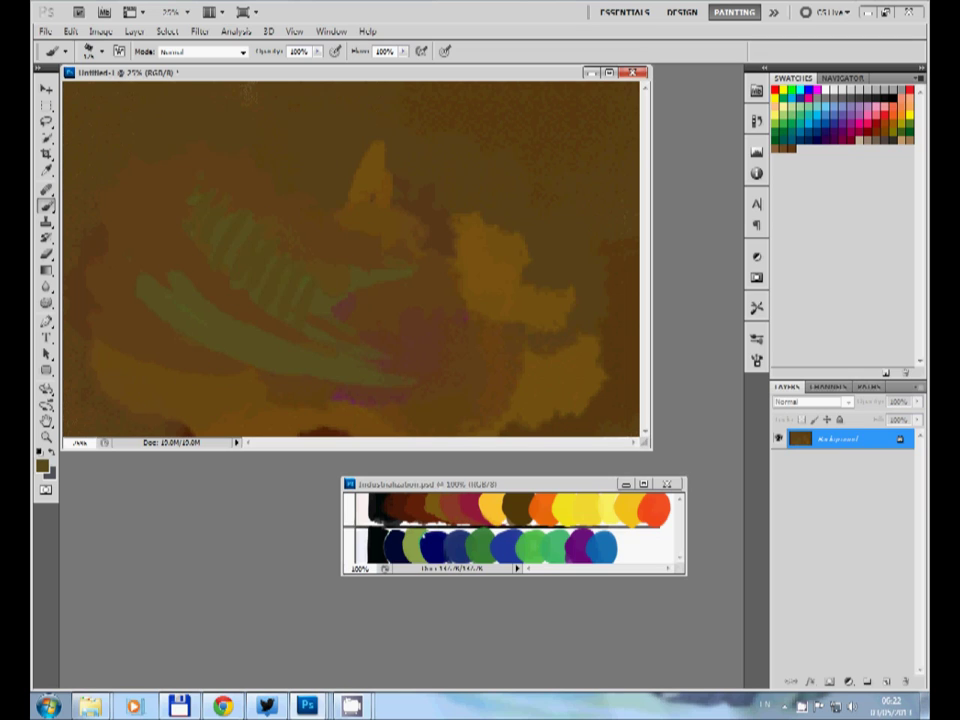
Repaint the yellow shape in dark brown and sampled yellow-ochre, and grey-brown over the peak.
{"action": "left_click", "coordinate": [400, 200], "text": "alt"}
{"action": "left_click_drag", "start_coordinate": [455, 215], "coordinate": [435, 330]}
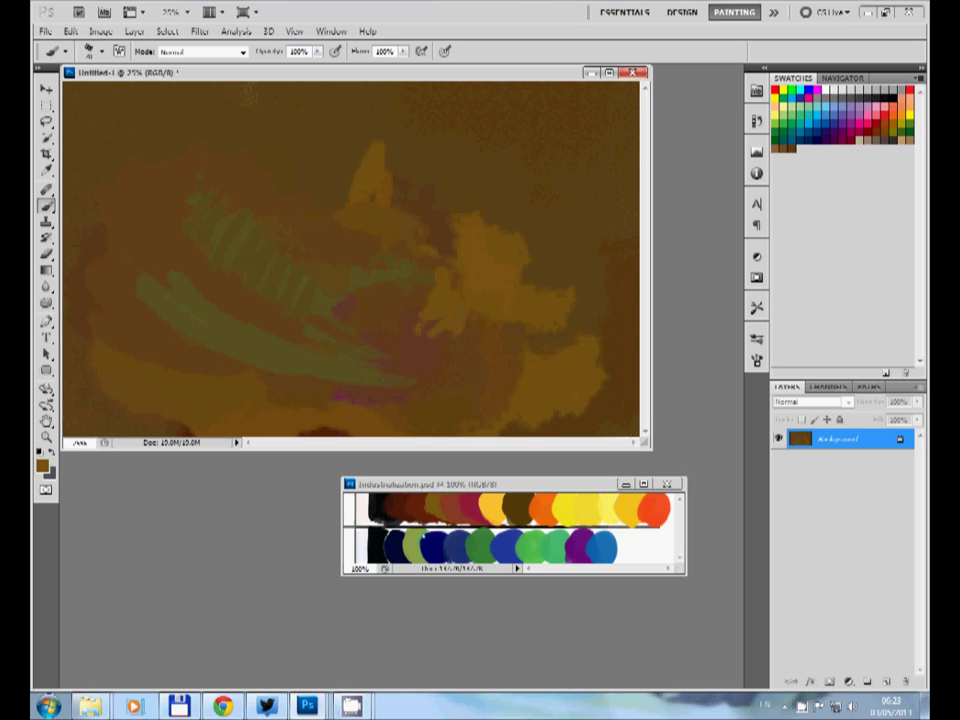
{"action": "left_click", "coordinate": [482, 236], "text": "alt"}
{"action": "left_click_drag", "start_coordinate": [470, 240], "coordinate": [420, 320]}
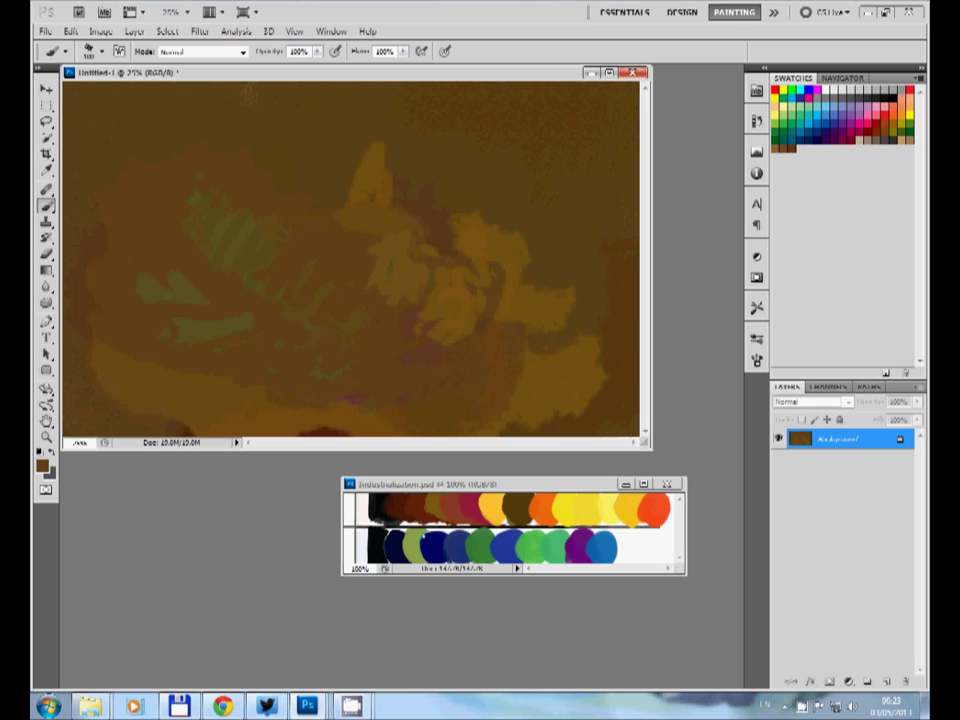
{"action": "mouse_move", "coordinate": [378, 132]}
{"action": "left_mouse_down"}
{"action": "mouse_move", "coordinate": [368, 182]}
{"action": "mouse_move", "coordinate": [455, 295]}
{"action": "left_mouse_up"}
Darken the centre and upper right with sampled dark brown strokes.
{"action": "left_click", "coordinate": [521, 307], "text": "alt"}
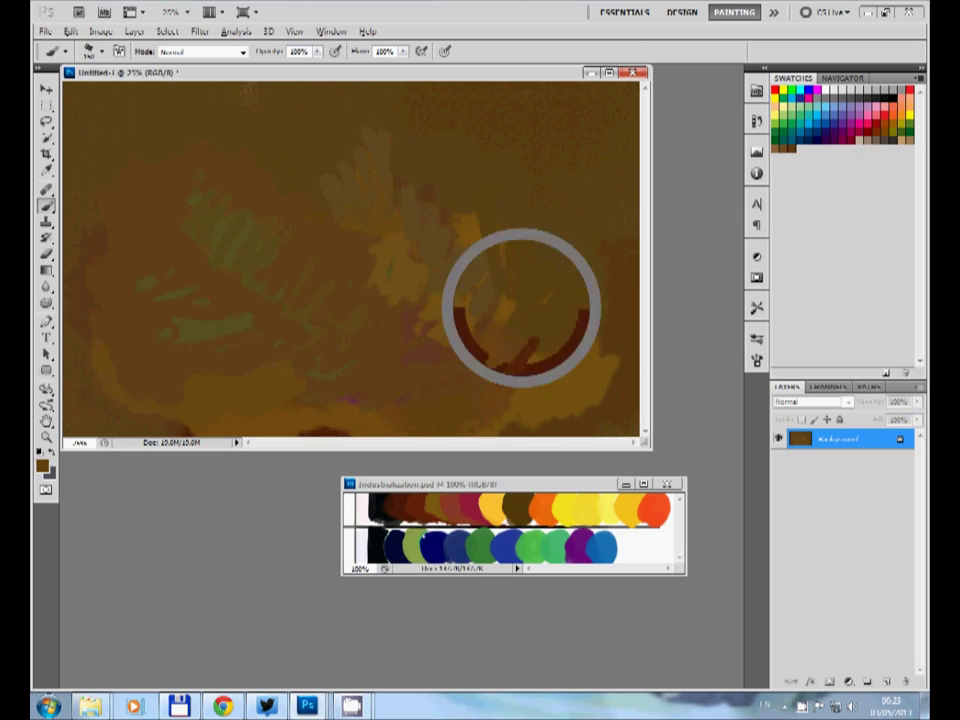
{"action": "left_click_drag", "start_coordinate": [521, 307], "coordinate": [400, 280]}
{"action": "left_click_drag", "start_coordinate": [435, 180], "coordinate": [495, 300]}
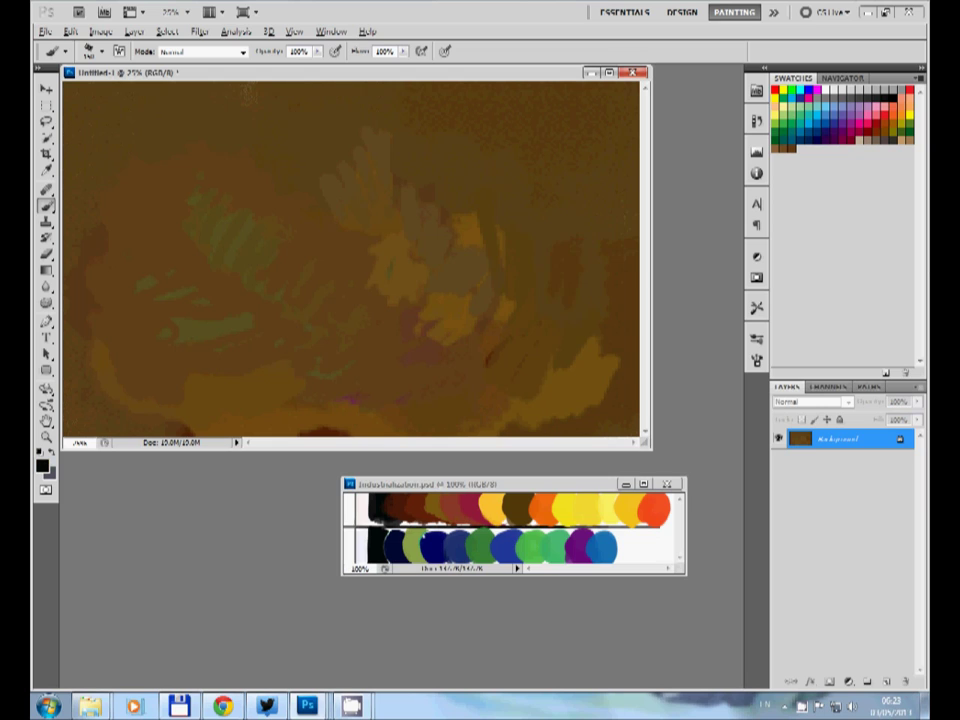
{"action": "left_click", "coordinate": [531, 200], "text": "alt"}
{"action": "left_click_drag", "start_coordinate": [568, 185], "coordinate": [565, 245]}
{"action": "left_click_drag", "start_coordinate": [545, 165], "coordinate": [610, 255]}
{"action": "left_click_drag", "start_coordinate": [620, 130], "coordinate": [390, 100]}
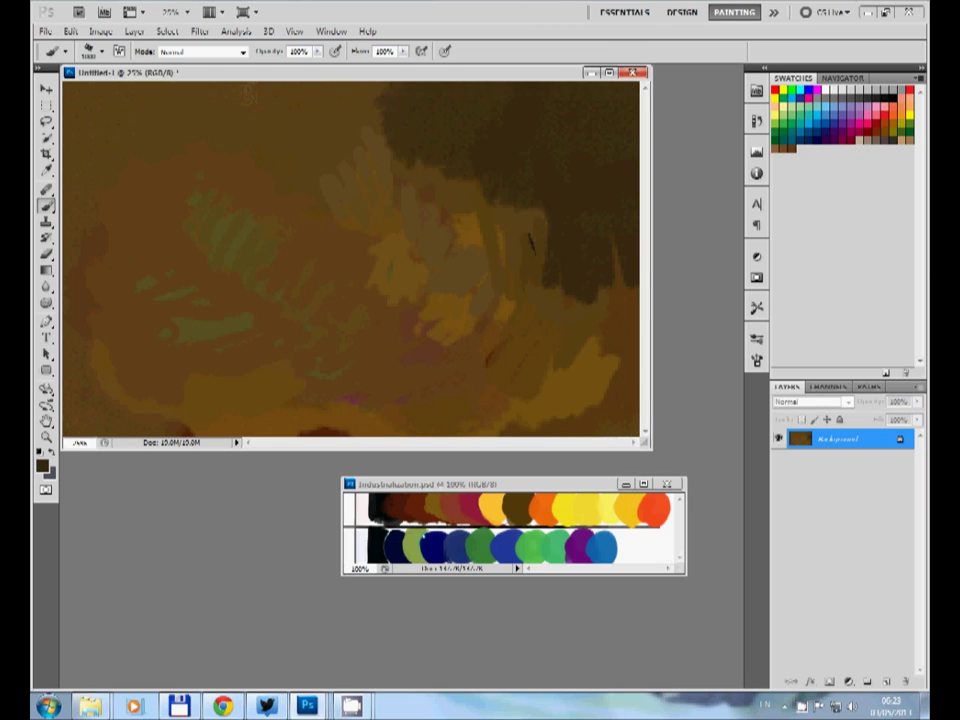
{"action": "left_click_drag", "start_coordinate": [290, 200], "coordinate": [265, 250]}
Extend a dark brown patch left of centre upward and leftward.
{"action": "left_click", "coordinate": [361, 210], "text": "alt"}
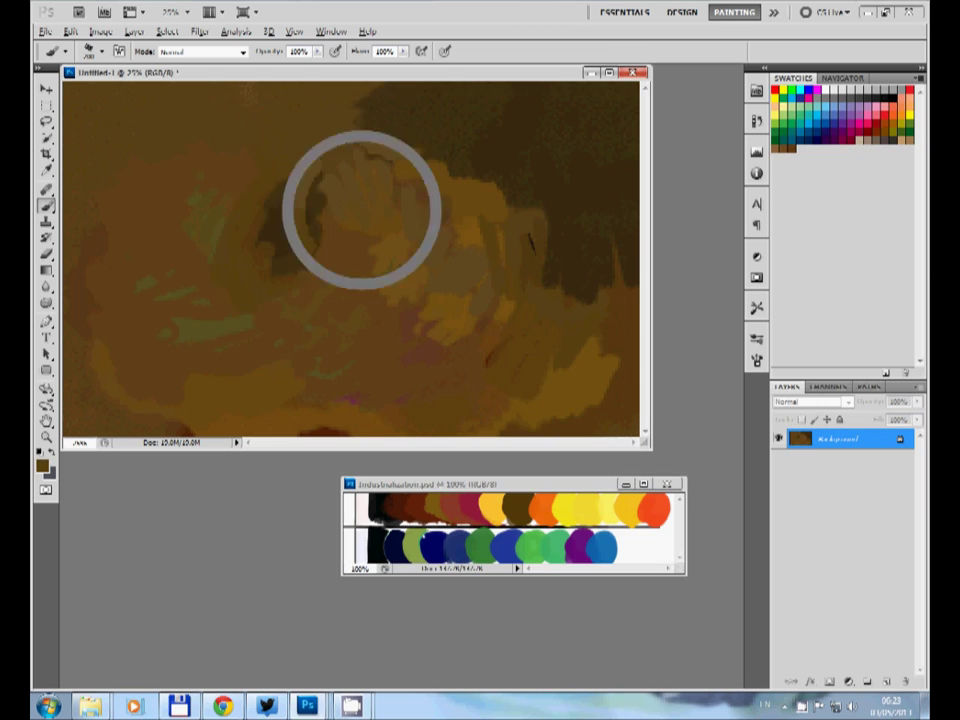
{"action": "left_click_drag", "start_coordinate": [315, 165], "coordinate": [285, 230]}
{"action": "left_click_drag", "start_coordinate": [245, 170], "coordinate": [215, 215]}
{"action": "left_click_drag", "start_coordinate": [255, 132], "coordinate": [235, 178]}
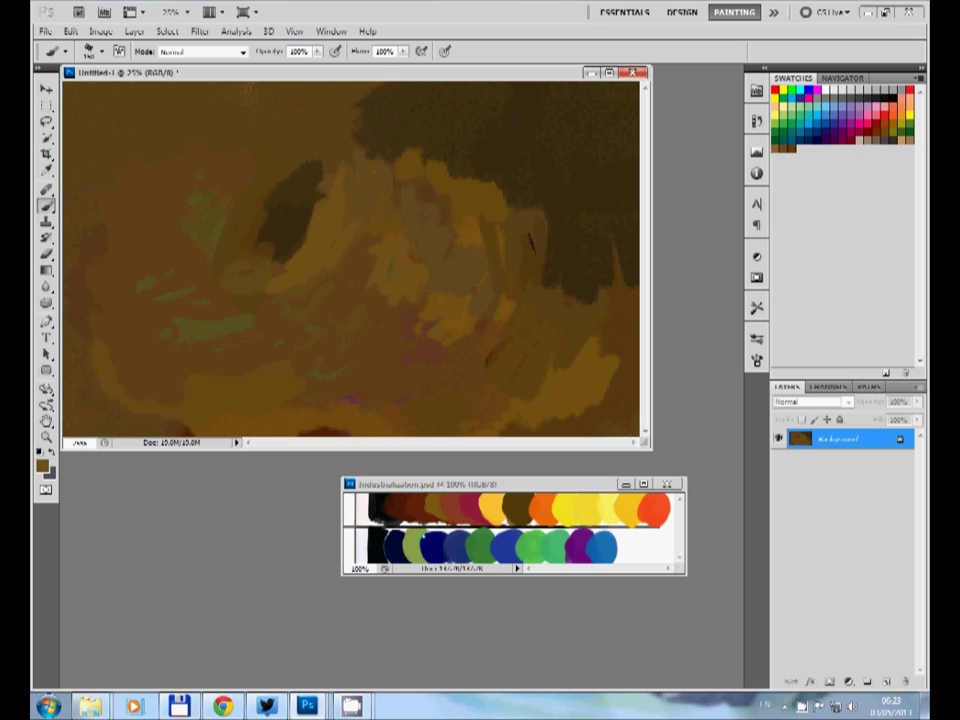
{"action": "left_click", "coordinate": [274, 204], "text": "alt"}
{"action": "left_click", "coordinate": [266, 214], "text": "alt"}
{"action": "left_click", "coordinate": [259, 174], "text": "alt"}
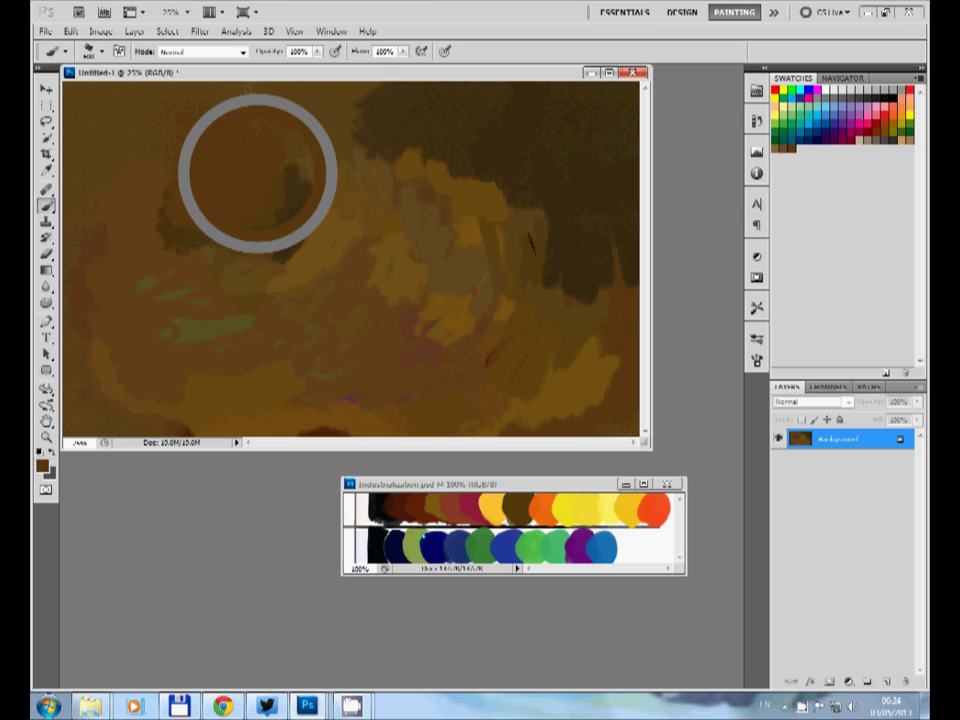
{"action": "left_click_drag", "start_coordinate": [290, 165], "coordinate": [195, 185]}
Lighten the patch's left side and paint a dark brown band through the centre.
{"action": "mouse_move", "coordinate": [130, 120]}
{"action": "left_mouse_down"}
{"action": "mouse_move", "coordinate": [150, 190]}
{"action": "mouse_move", "coordinate": [220, 255]}
{"action": "mouse_move", "coordinate": [270, 270]}
{"action": "left_mouse_up"}
{"action": "mouse_move", "coordinate": [228, 165]}
{"action": "left_mouse_down"}
{"action": "mouse_move", "coordinate": [280, 214]}
{"action": "mouse_move", "coordinate": [338, 246]}
{"action": "left_mouse_up"}
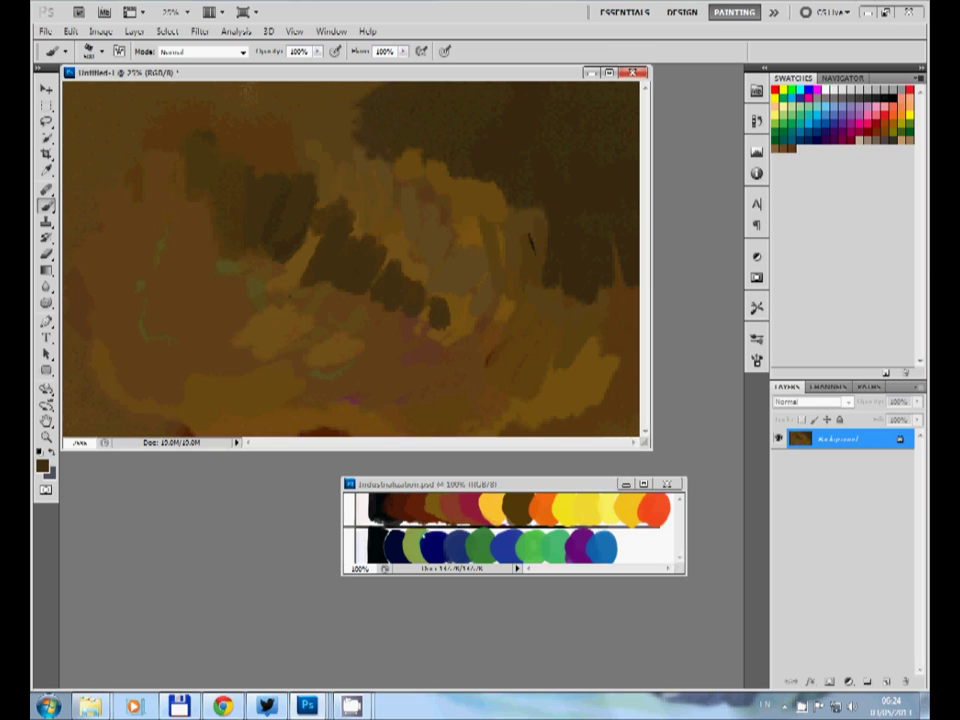
{"action": "left_click_drag", "start_coordinate": [282, 186], "coordinate": [470, 325]}
Dab yellow at centre-right and build the pale mass with lighter brown strokes.
{"action": "left_click", "coordinate": [560, 508], "text": "alt"}
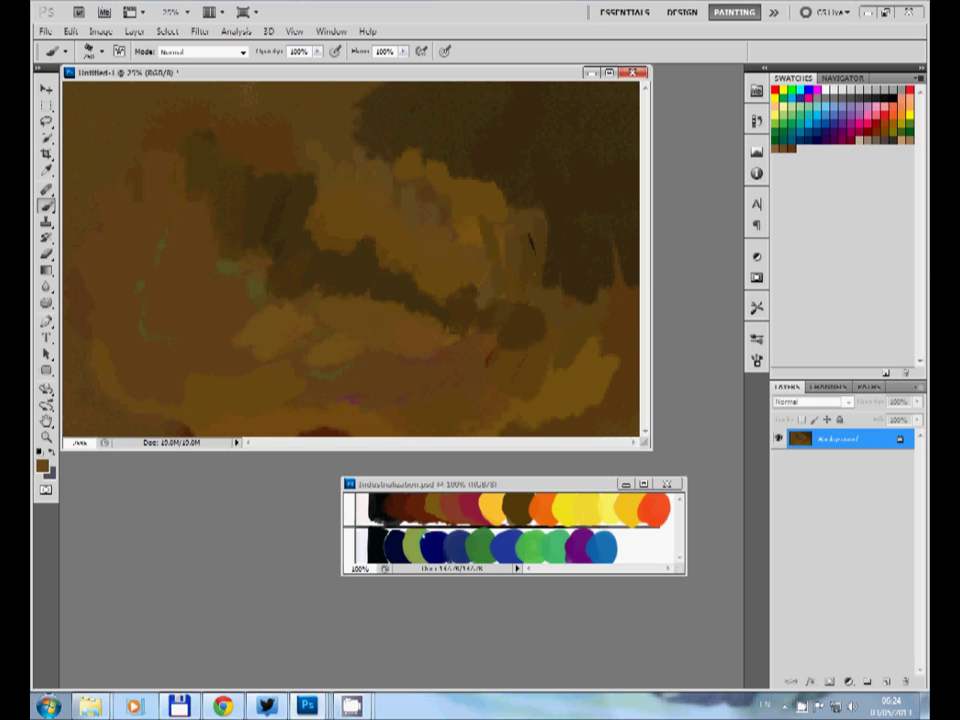
{"action": "left_click_drag", "start_coordinate": [510, 225], "coordinate": [522, 245]}
{"action": "left_click", "coordinate": [452, 229], "text": "alt"}
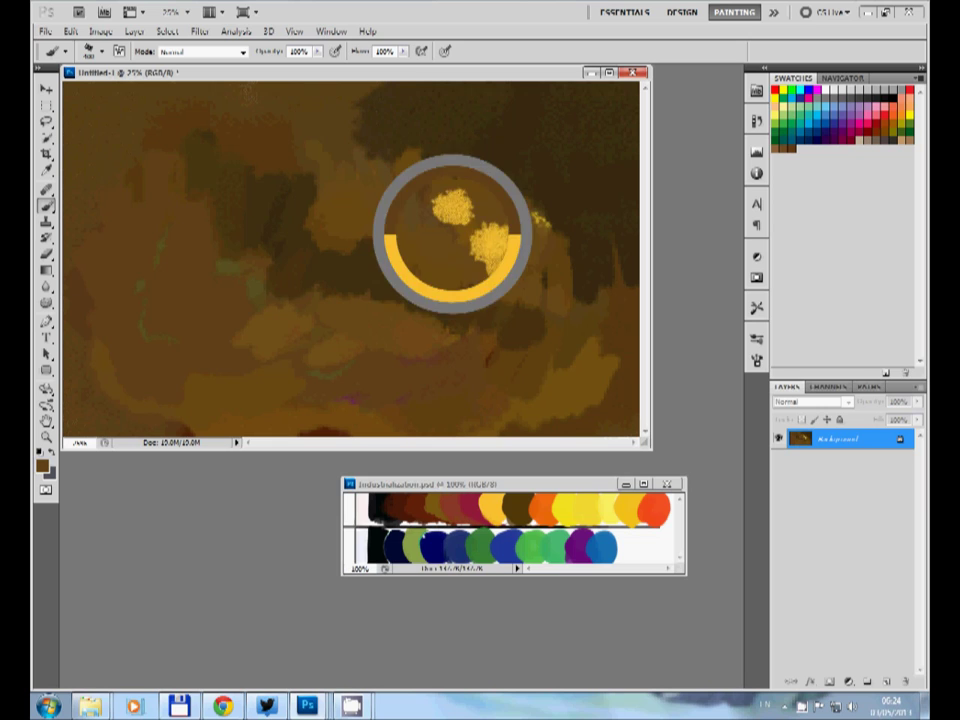
{"action": "left_click_drag", "start_coordinate": [470, 200], "coordinate": [560, 270]}
{"action": "left_click_drag", "start_coordinate": [340, 140], "coordinate": [430, 200]}
{"action": "left_click_drag", "start_coordinate": [290, 130], "coordinate": [345, 225]}
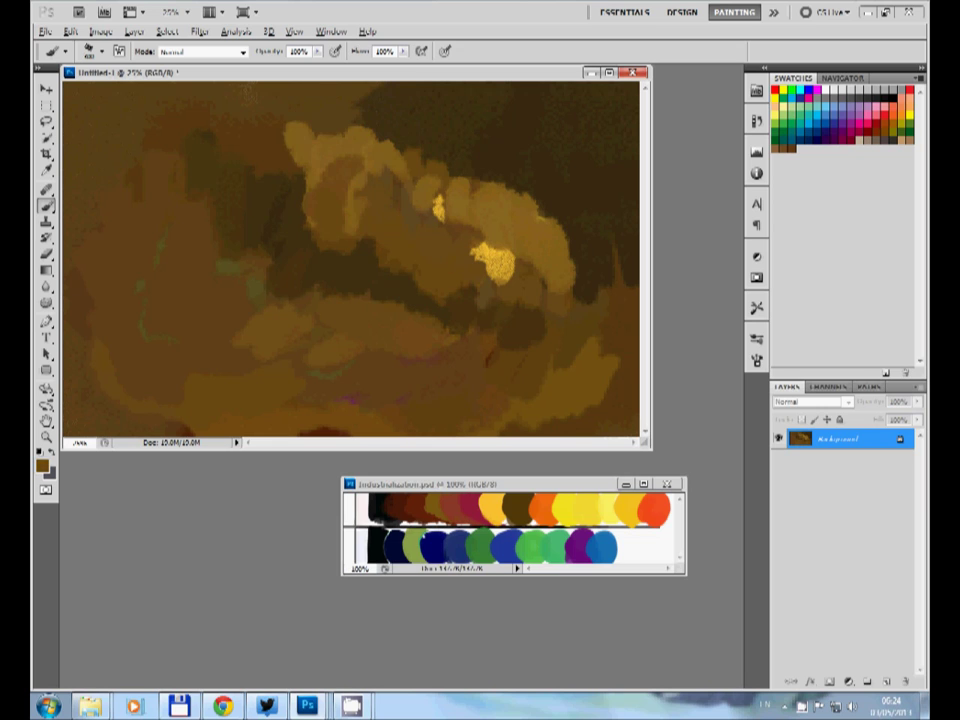
Paint a yellow squiggle and curve below the light mass, then cover most of it in brown.
{"action": "left_click", "coordinate": [492, 262], "text": "alt"}
{"action": "mouse_move", "coordinate": [475, 284]}
{"action": "left_mouse_down"}
{"action": "mouse_move", "coordinate": [550, 315]}
{"action": "mouse_move", "coordinate": [375, 245]}
{"action": "mouse_move", "coordinate": [326, 242]}
{"action": "left_mouse_up"}
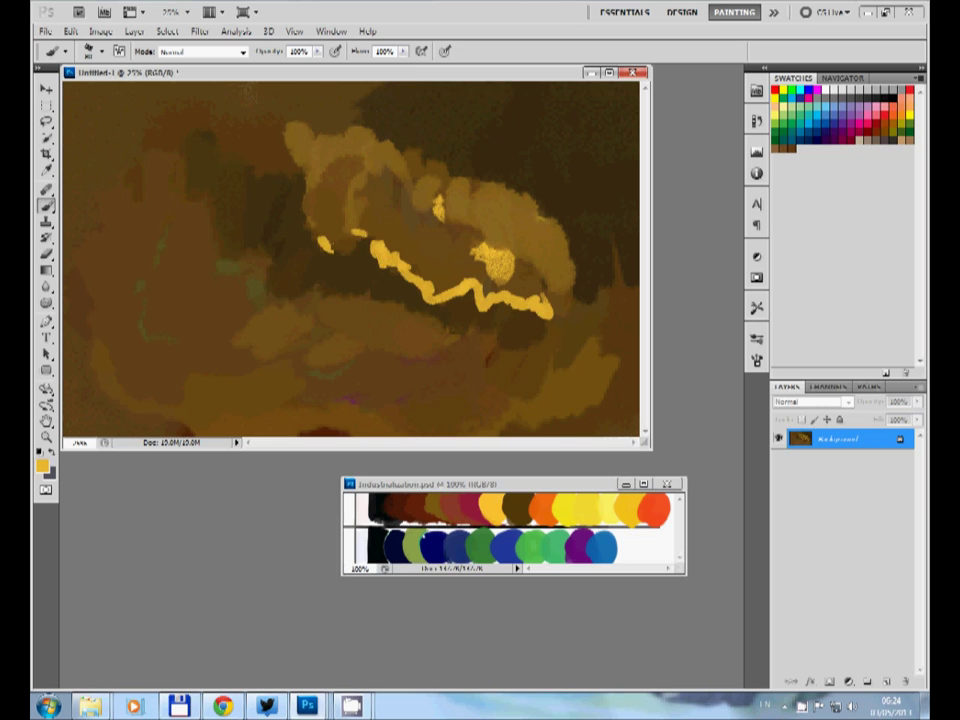
{"action": "mouse_move", "coordinate": [310, 175]}
{"action": "left_mouse_down"}
{"action": "mouse_move", "coordinate": [325, 240]}
{"action": "mouse_move", "coordinate": [370, 210]}
{"action": "mouse_move", "coordinate": [365, 240]}
{"action": "mouse_move", "coordinate": [550, 315]}
{"action": "left_mouse_up"}
{"action": "left_click", "coordinate": [290, 200], "text": "alt"}
{"action": "mouse_move", "coordinate": [440, 200]}
{"action": "left_mouse_down"}
{"action": "mouse_move", "coordinate": [510, 265]}
{"action": "mouse_move", "coordinate": [438, 245]}
{"action": "left_mouse_up"}
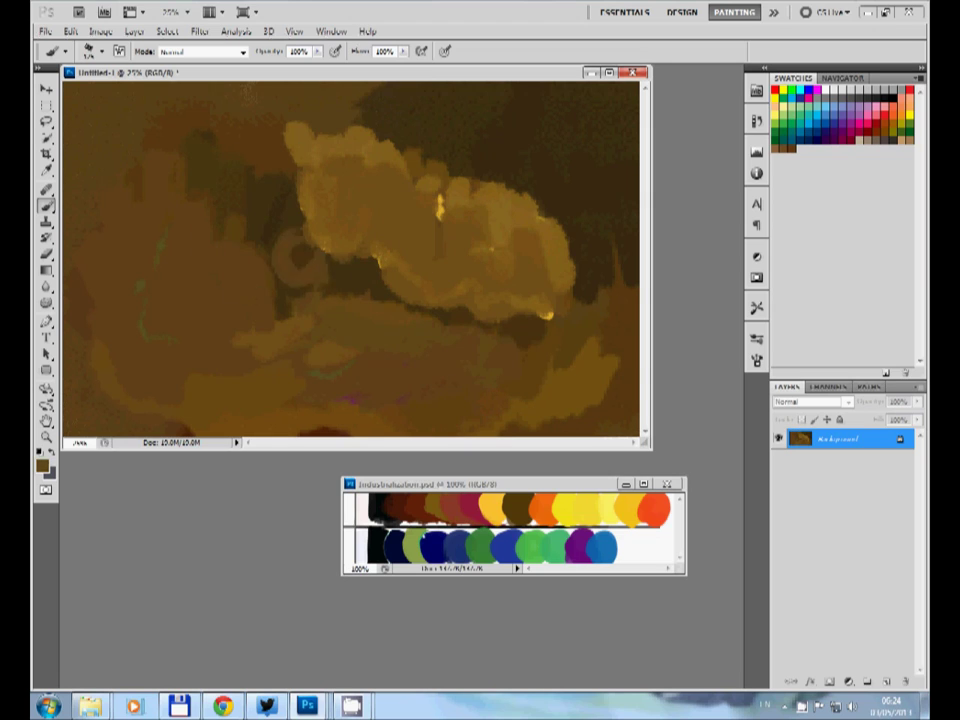
Add a dark ring and diagonal strokes at left-centre, plus golden strokes below the light mass.
{"action": "left_click_drag", "start_coordinate": [285, 245], "coordinate": [318, 270]}
{"action": "left_click_drag", "start_coordinate": [250, 180], "coordinate": [280, 250]}
{"action": "left_click_drag", "start_coordinate": [200, 165], "coordinate": [190, 240]}
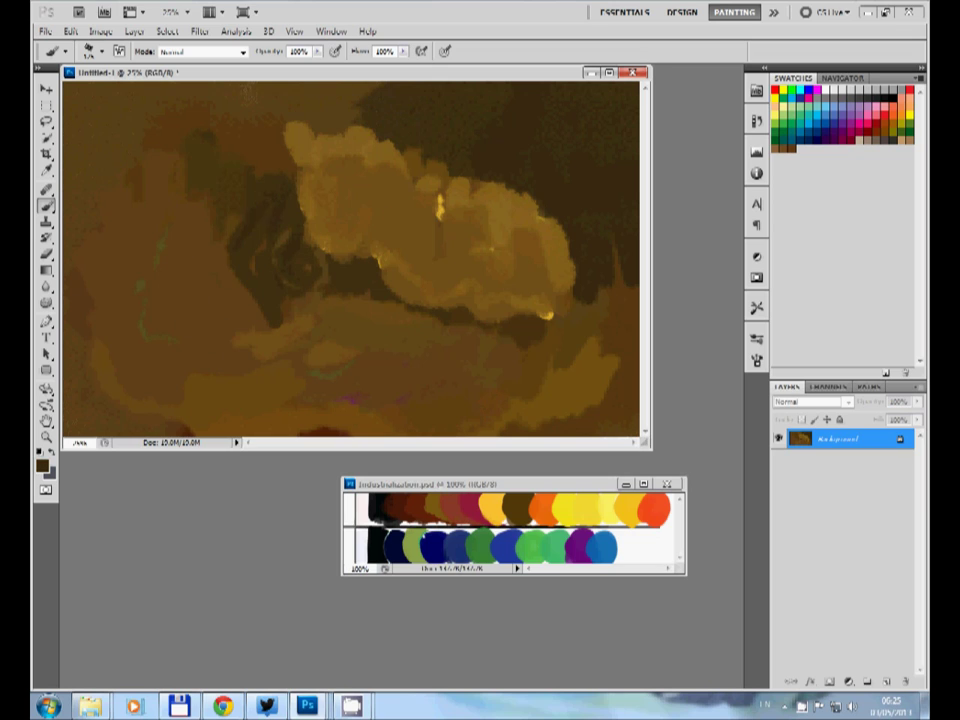
{"action": "left_click_drag", "start_coordinate": [165, 110], "coordinate": [200, 165]}
{"action": "mouse_move", "coordinate": [180, 220]}
{"action": "left_mouse_down"}
{"action": "mouse_move", "coordinate": [262, 350]}
{"action": "mouse_move", "coordinate": [257, 268]}
{"action": "mouse_move", "coordinate": [165, 190]}
{"action": "left_mouse_up"}
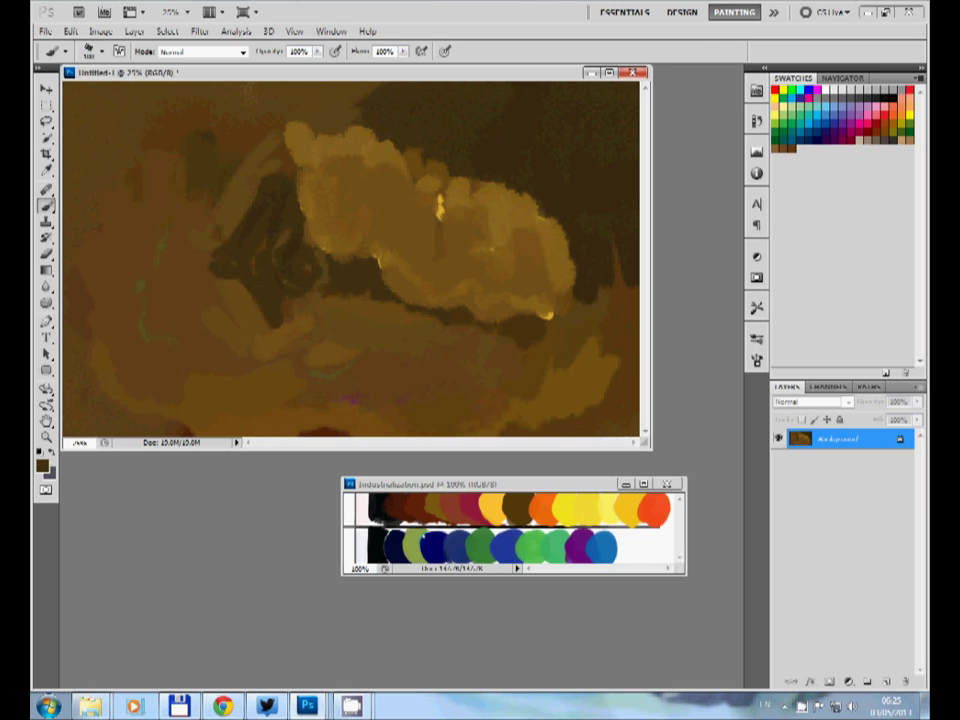
{"action": "left_click_drag", "start_coordinate": [250, 290], "coordinate": [320, 295]}
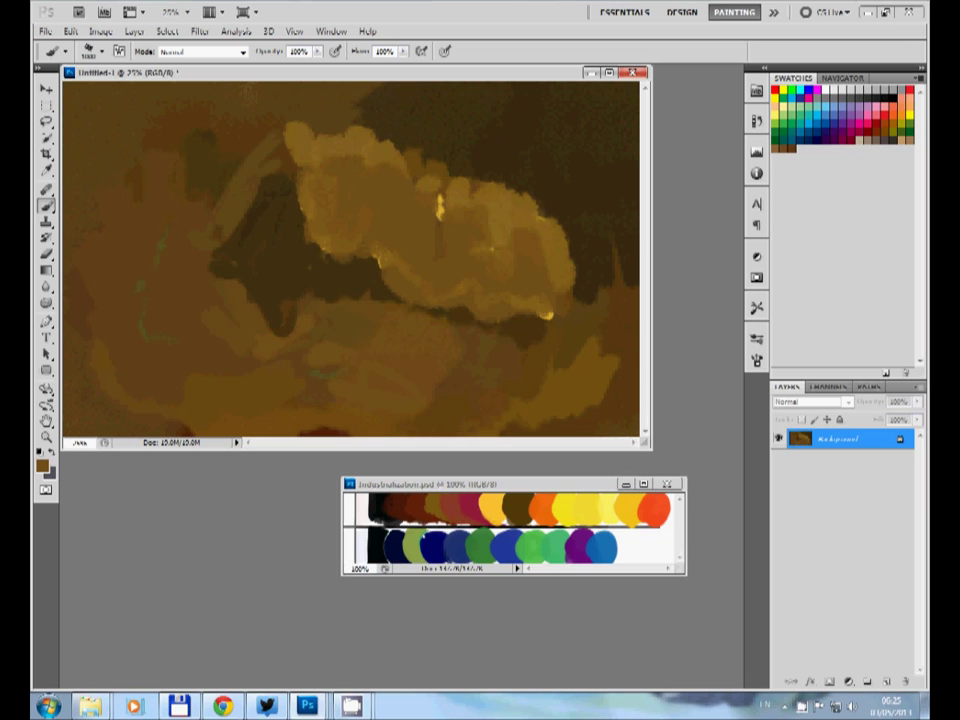
{"action": "left_click_drag", "start_coordinate": [246, 354], "coordinate": [480, 315]}
Paint dark vertical strokes across the lower middle and right side.
{"action": "mouse_move", "coordinate": [316, 280]}
{"action": "left_mouse_down"}
{"action": "mouse_move", "coordinate": [312, 334]}
{"action": "mouse_move", "coordinate": [362, 372]}
{"action": "left_mouse_up"}
{"action": "left_click_drag", "start_coordinate": [455, 270], "coordinate": [430, 390]}
{"action": "left_click_drag", "start_coordinate": [514, 225], "coordinate": [512, 268]}
{"action": "left_click_drag", "start_coordinate": [575, 290], "coordinate": [590, 385]}
{"action": "left_click_drag", "start_coordinate": [465, 235], "coordinate": [450, 325]}
{"action": "left_click_drag", "start_coordinate": [380, 255], "coordinate": [360, 325]}
{"action": "left_click_drag", "start_coordinate": [300, 195], "coordinate": [290, 260]}
{"action": "left_click_drag", "start_coordinate": [400, 280], "coordinate": [390, 325]}
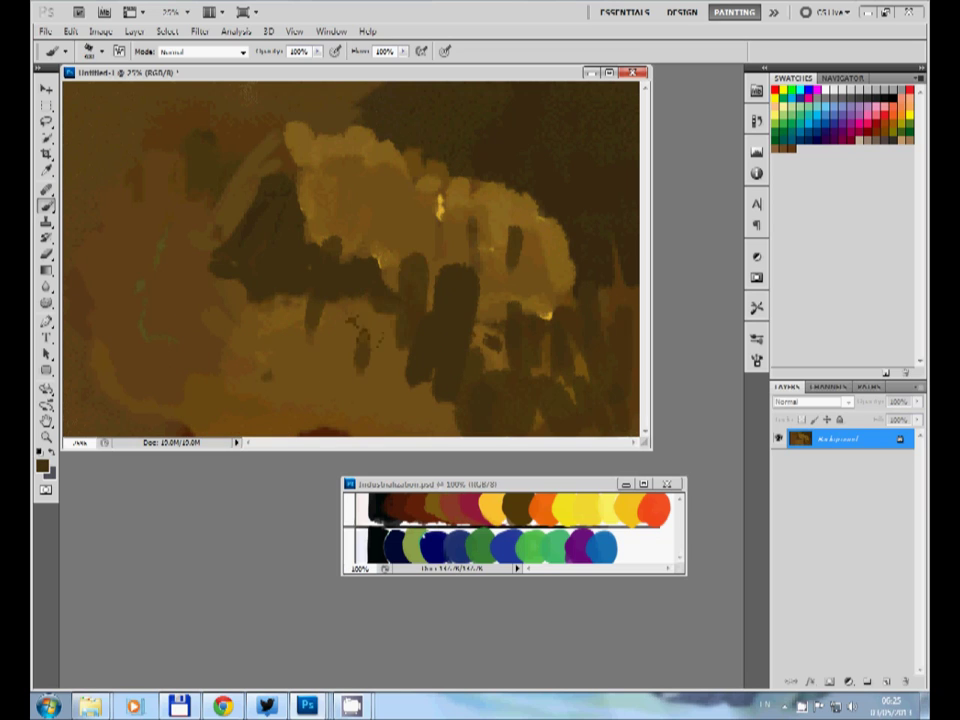
{"action": "left_click_drag", "start_coordinate": [270, 225], "coordinate": [260, 325]}
{"action": "left_click_drag", "start_coordinate": [200, 230], "coordinate": [190, 320]}
Add dark diagonal strokes on the left side and lighter brown across the top.
{"action": "left_click_drag", "start_coordinate": [248, 226], "coordinate": [242, 258]}
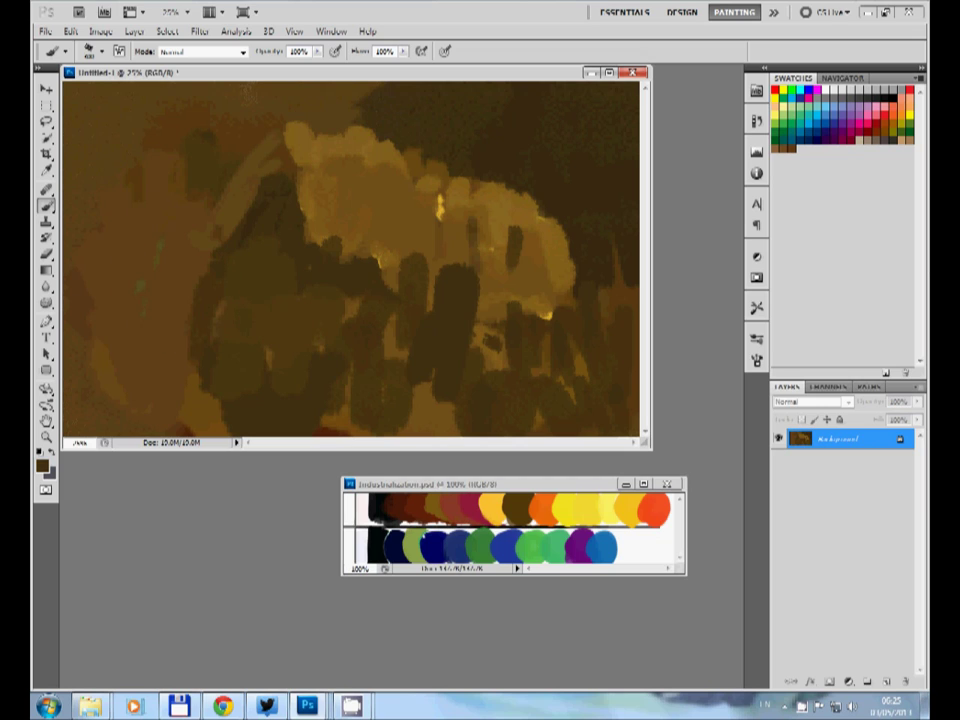
{"action": "left_click_drag", "start_coordinate": [140, 208], "coordinate": [65, 300]}
{"action": "left_click_drag", "start_coordinate": [140, 150], "coordinate": [70, 318]}
{"action": "mouse_move", "coordinate": [120, 110]}
{"action": "left_mouse_down"}
{"action": "mouse_move", "coordinate": [300, 100]}
{"action": "mouse_move", "coordinate": [480, 110]}
{"action": "left_mouse_up"}
Paint a white shape near the upper right, then cover it and the area left of it in grey.
{"action": "key", "text": "x"}
{"action": "mouse_move", "coordinate": [545, 125]}
{"action": "left_mouse_down"}
{"action": "mouse_move", "coordinate": [550, 145]}
{"action": "mouse_move", "coordinate": [520, 150]}
{"action": "left_mouse_up"}
{"action": "mouse_move", "coordinate": [525, 105]}
{"action": "left_mouse_down"}
{"action": "mouse_move", "coordinate": [565, 145]}
{"action": "mouse_move", "coordinate": [545, 175]}
{"action": "left_mouse_up"}
{"action": "key", "text": "x"}
{"action": "right_click", "coordinate": [521, 154], "text": "alt+shift"}
{"action": "mouse_move", "coordinate": [520, 130]}
{"action": "left_mouse_down"}
{"action": "mouse_move", "coordinate": [440, 125]}
{"action": "mouse_move", "coordinate": [370, 140]}
{"action": "left_mouse_up"}
{"action": "mouse_move", "coordinate": [480, 135]}
{"action": "left_mouse_down"}
{"action": "mouse_move", "coordinate": [525, 155]}
{"action": "mouse_move", "coordinate": [220, 100]}
{"action": "mouse_move", "coordinate": [212, 80]}
{"action": "mouse_move", "coordinate": [165, 155]}
{"action": "left_mouse_up"}
Darken the top with dark grey and add yellow strokes with dark dabs in the middle.
{"action": "right_click", "coordinate": [523, 144], "text": "alt"}
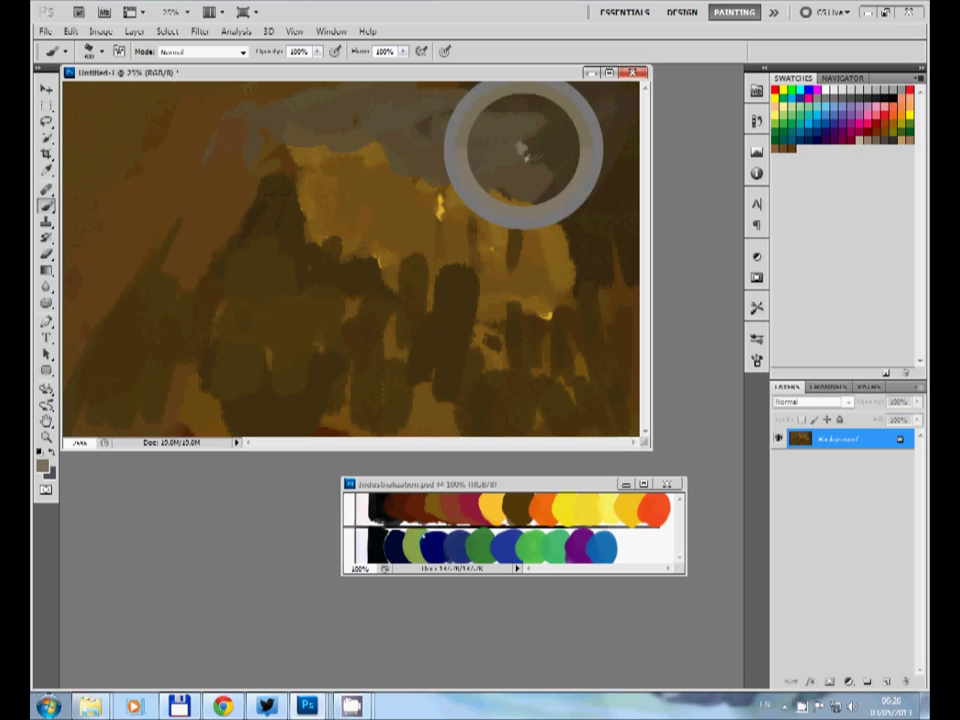
{"action": "left_click_drag", "start_coordinate": [600, 95], "coordinate": [560, 210]}
{"action": "left_click_drag", "start_coordinate": [460, 100], "coordinate": [345, 110]}
{"action": "left_click_drag", "start_coordinate": [260, 95], "coordinate": [365, 120]}
{"action": "left_click_drag", "start_coordinate": [250, 170], "coordinate": [360, 140]}
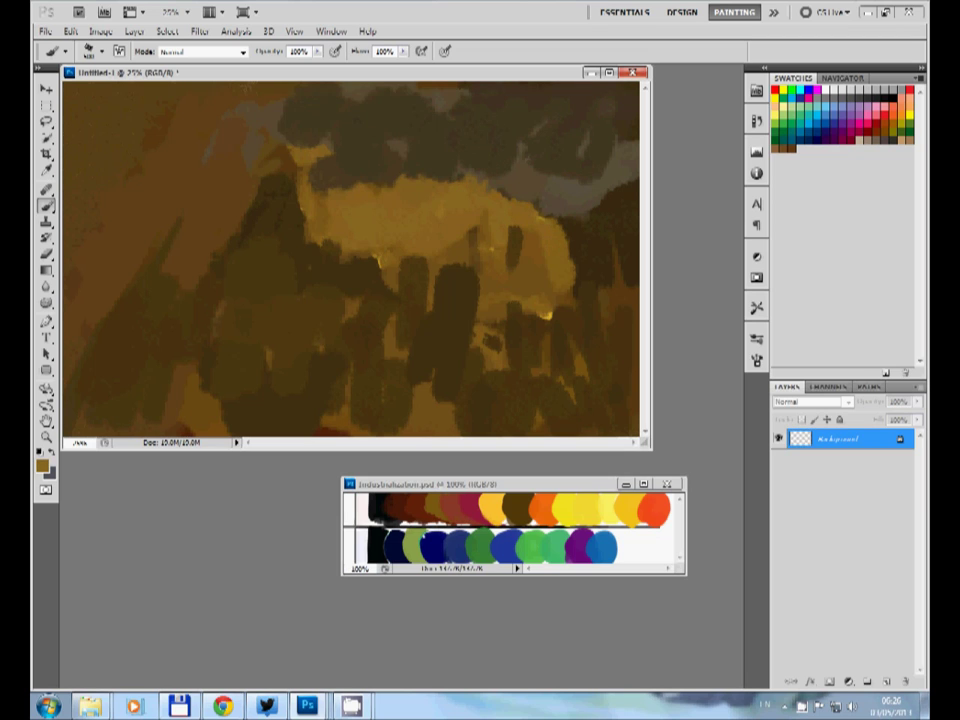
{"action": "left_click_drag", "start_coordinate": [300, 200], "coordinate": [360, 245]}
{"action": "mouse_move", "coordinate": [320, 170]}
{"action": "left_mouse_down"}
{"action": "mouse_move", "coordinate": [335, 225]}
{"action": "mouse_move", "coordinate": [410, 240]}
{"action": "left_mouse_up"}
Paint sampled ochre on the hut's right, dark marks on its front, and light ochre diagonals.
{"action": "left_click", "coordinate": [536, 225], "text": "alt"}
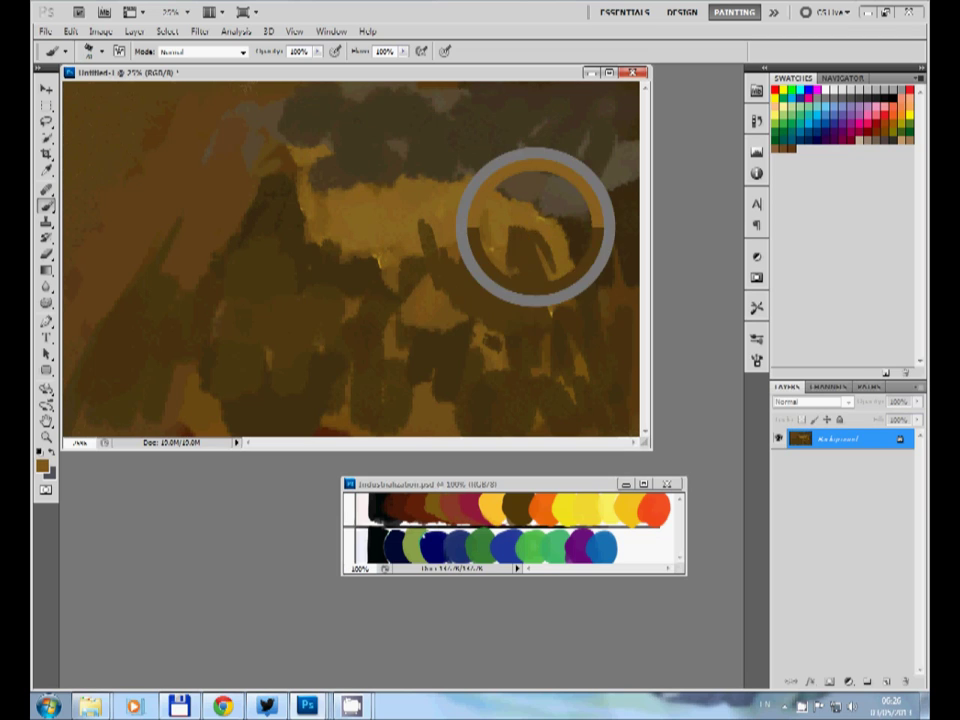
{"action": "left_click_drag", "start_coordinate": [520, 220], "coordinate": [555, 280]}
{"action": "left_click", "coordinate": [340, 131], "text": "alt"}
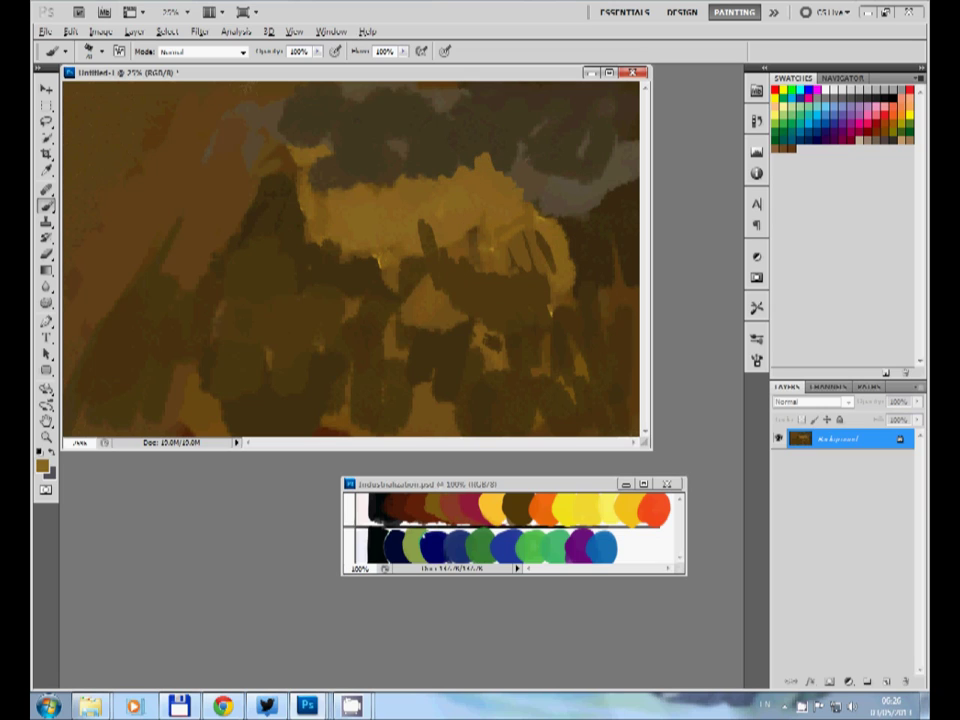
{"action": "left_click_drag", "start_coordinate": [351, 168], "coordinate": [340, 198]}
{"action": "mouse_move", "coordinate": [442, 222]}
{"action": "left_mouse_down"}
{"action": "mouse_move", "coordinate": [414, 262]}
{"action": "mouse_move", "coordinate": [385, 350]}
{"action": "left_mouse_up"}
{"action": "left_click", "coordinate": [345, 268], "text": "alt"}
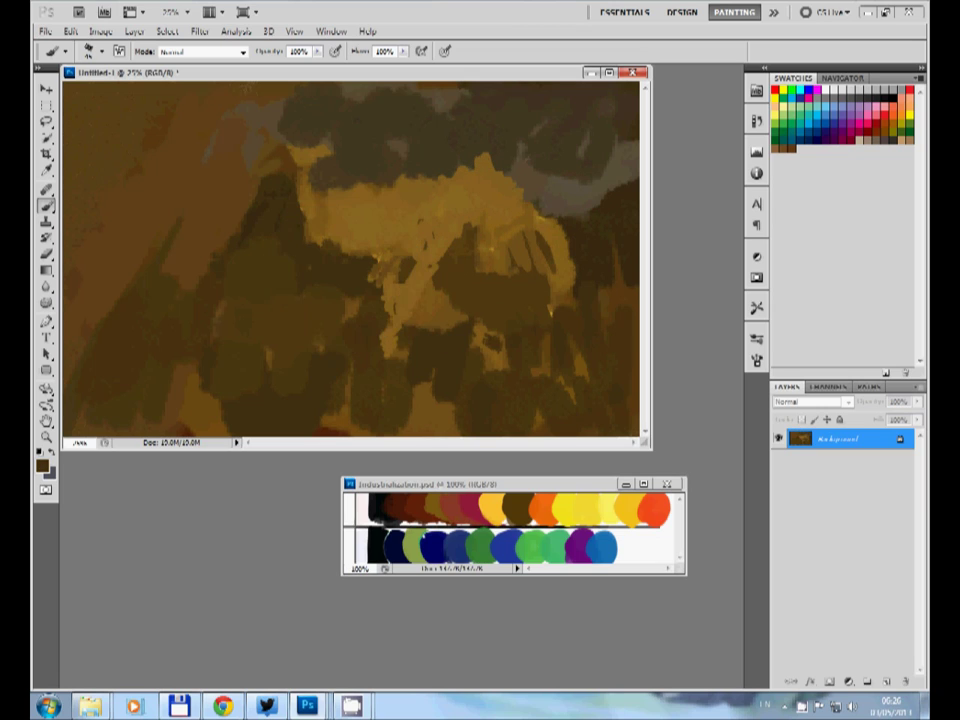
Paint the hut's left side ochre then dark brown, and light ochre along the roof top.
{"action": "mouse_move", "coordinate": [250, 222]}
{"action": "left_mouse_down"}
{"action": "mouse_move", "coordinate": [280, 192]}
{"action": "mouse_move", "coordinate": [203, 182]}
{"action": "left_mouse_up"}
{"action": "left_click", "coordinate": [266, 243], "text": "alt"}
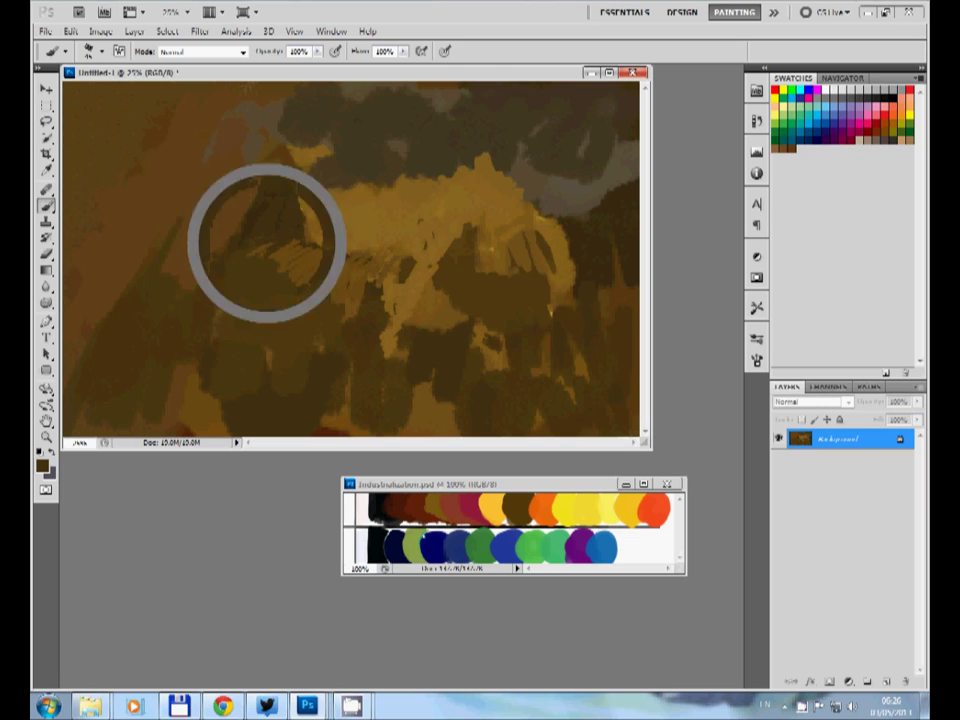
{"action": "left_click_drag", "start_coordinate": [266, 243], "coordinate": [192, 182]}
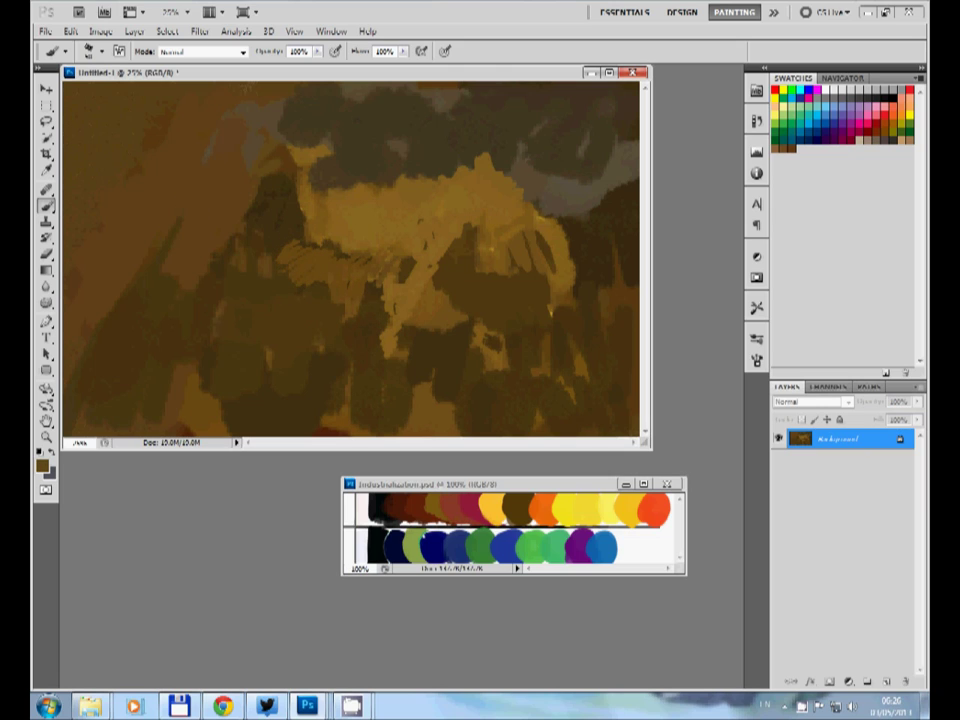
{"action": "left_click", "coordinate": [306, 157], "text": "alt"}
{"action": "mouse_move", "coordinate": [338, 152]}
{"action": "left_mouse_down"}
{"action": "mouse_move", "coordinate": [288, 145]}
{"action": "mouse_move", "coordinate": [365, 145]}
{"action": "mouse_move", "coordinate": [312, 178]}
{"action": "left_mouse_up"}
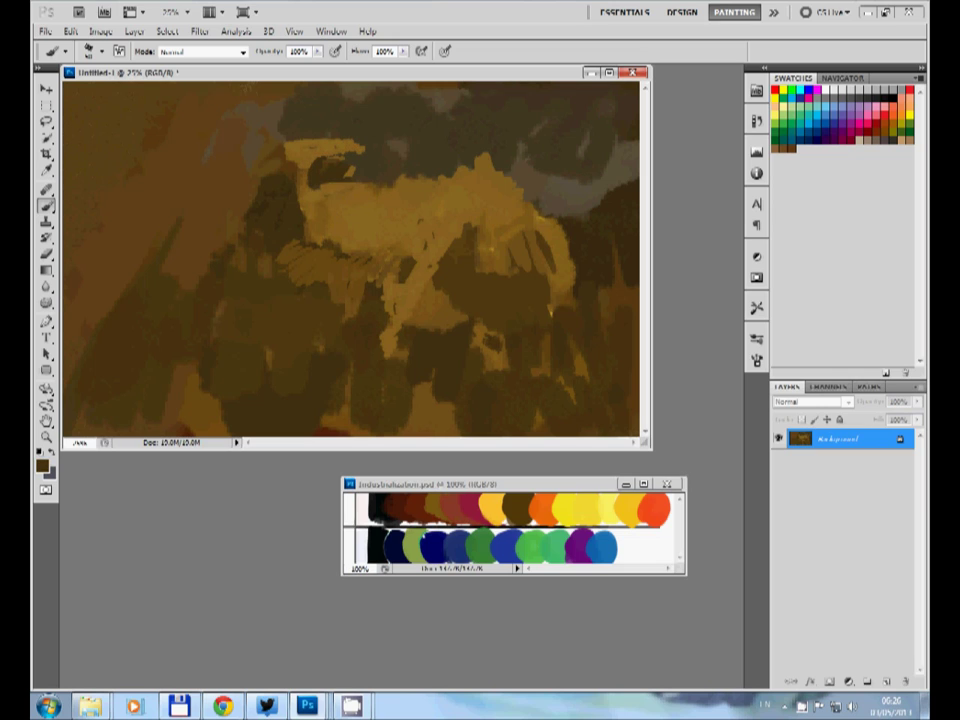
Add a dark roof-edge accent and cover the hut's upper body with flat sampled ochre.
{"action": "left_click", "coordinate": [340, 150], "text": "alt"}
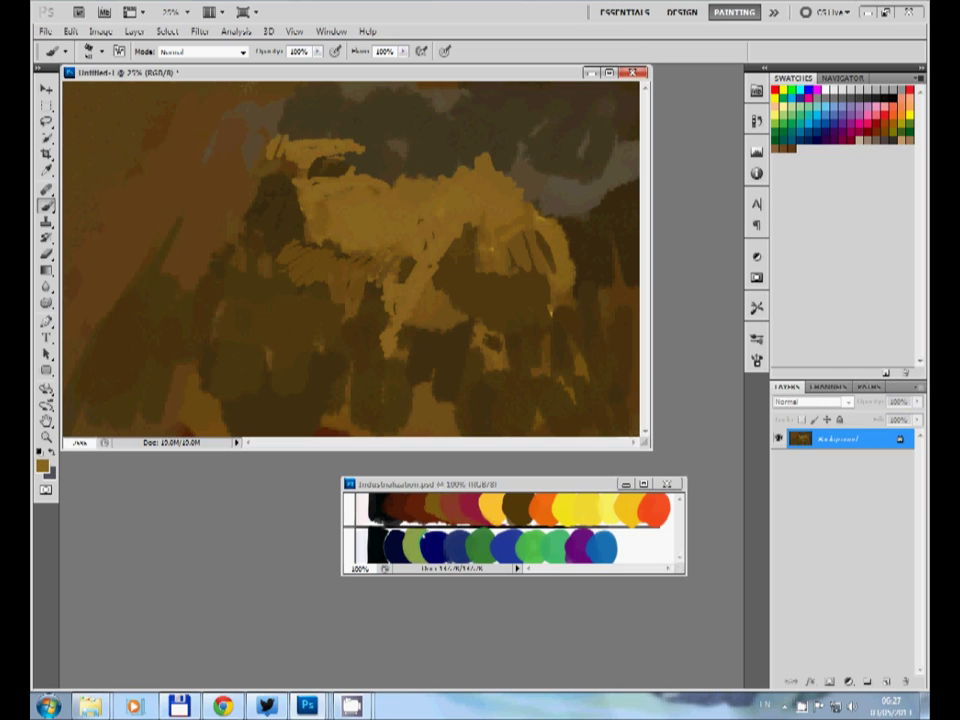
{"action": "left_click", "coordinate": [294, 157], "text": "alt"}
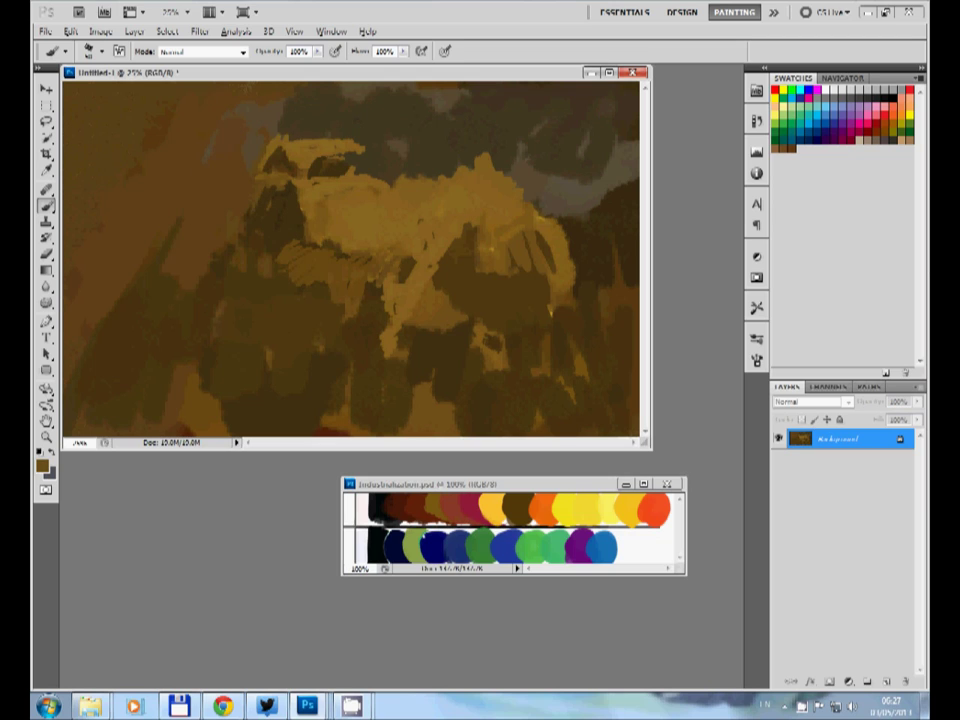
{"action": "left_click", "coordinate": [261, 219], "text": "alt"}
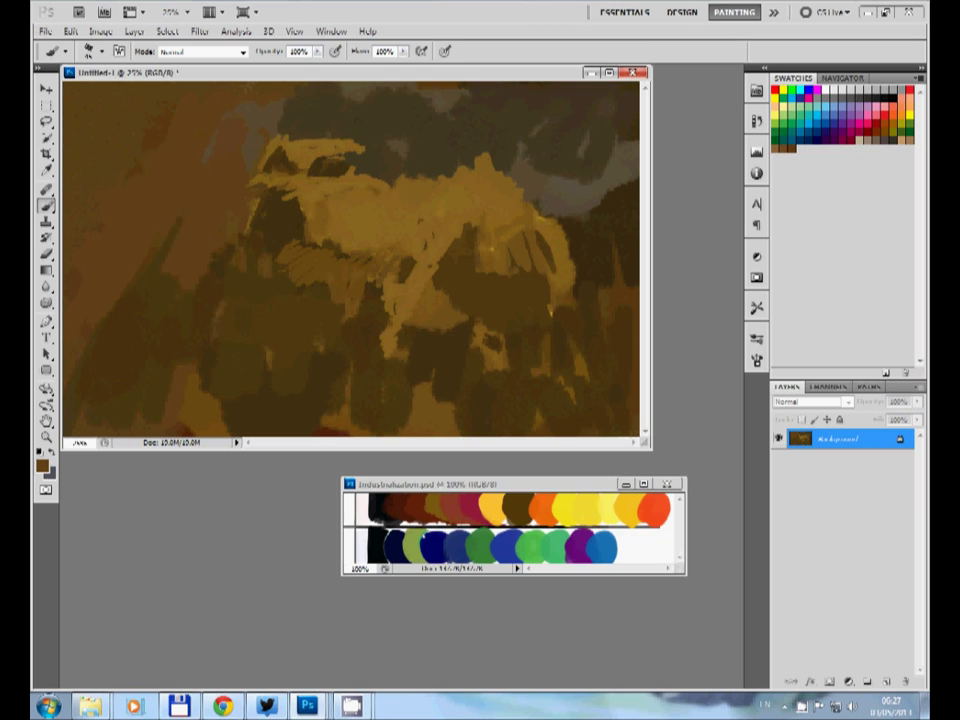
{"action": "left_click", "coordinate": [225, 150], "text": "alt"}
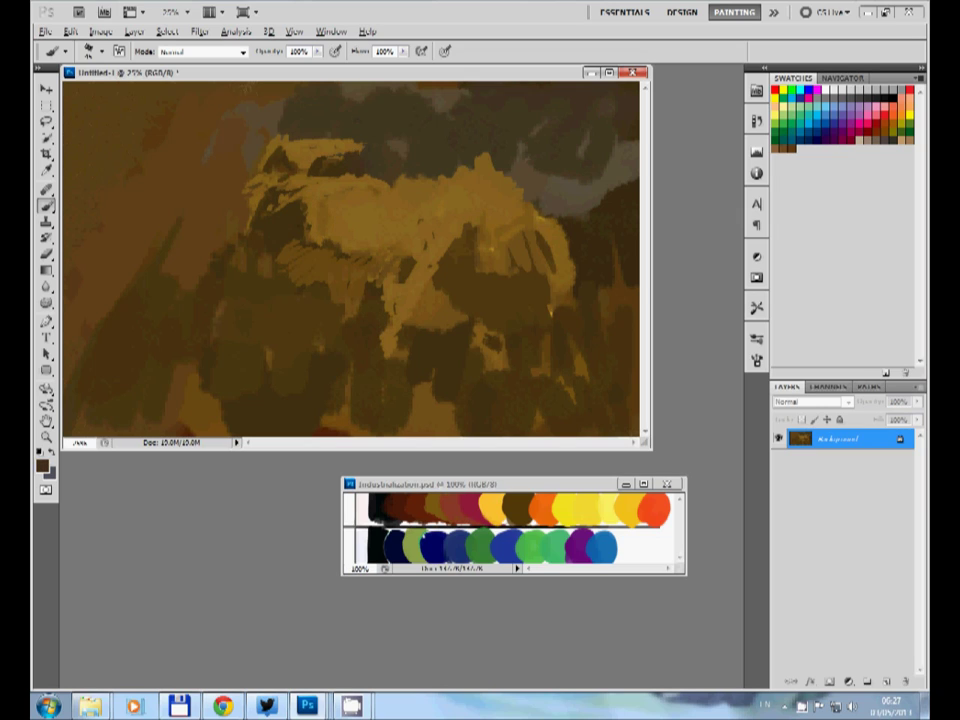
{"action": "left_click", "coordinate": [357, 150], "text": "alt"}
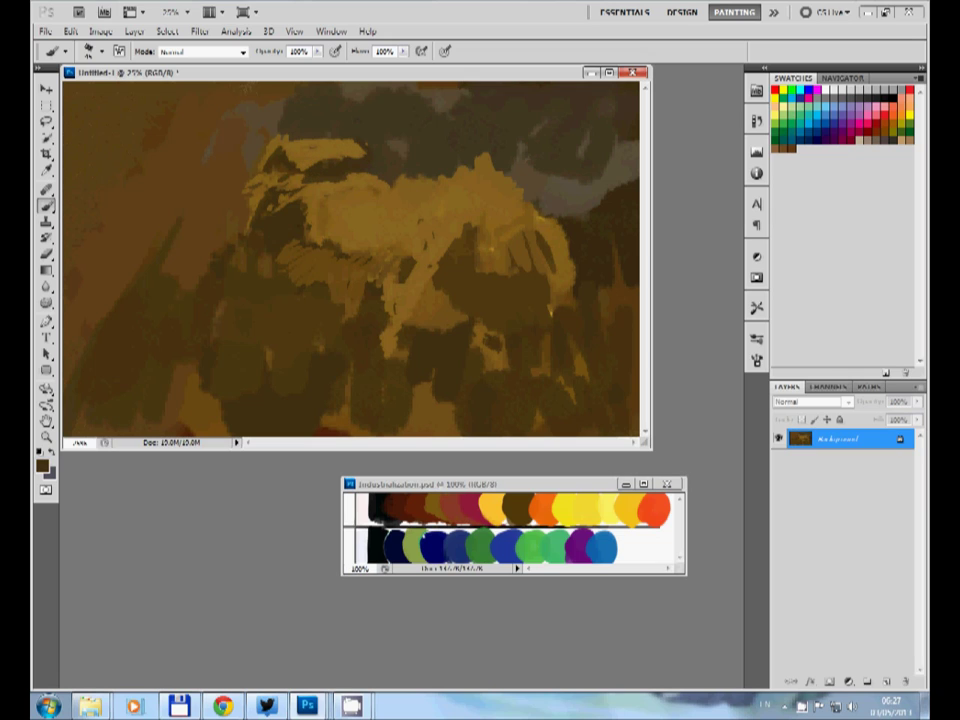
{"action": "left_click_drag", "start_coordinate": [369, 175], "coordinate": [475, 165]}
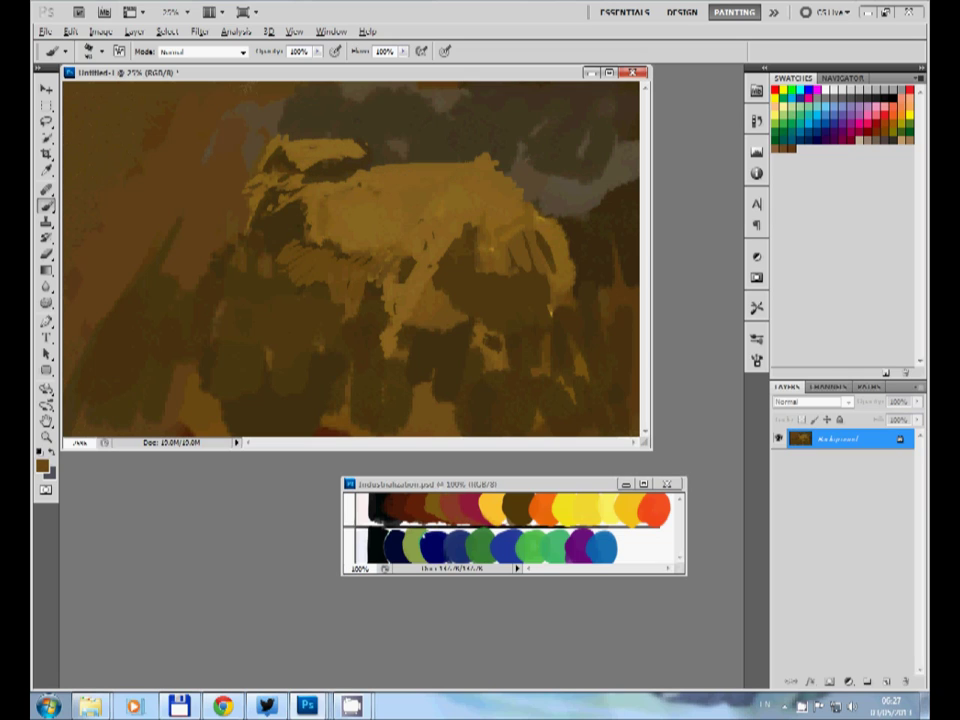
Curl the round window, light the roof's left end bright yellow, and darken streaks beside it.
{"action": "mouse_move", "coordinate": [247, 186]}
{"action": "left_mouse_down"}
{"action": "mouse_move", "coordinate": [202, 205]}
{"action": "mouse_move", "coordinate": [240, 210]}
{"action": "left_mouse_up"}
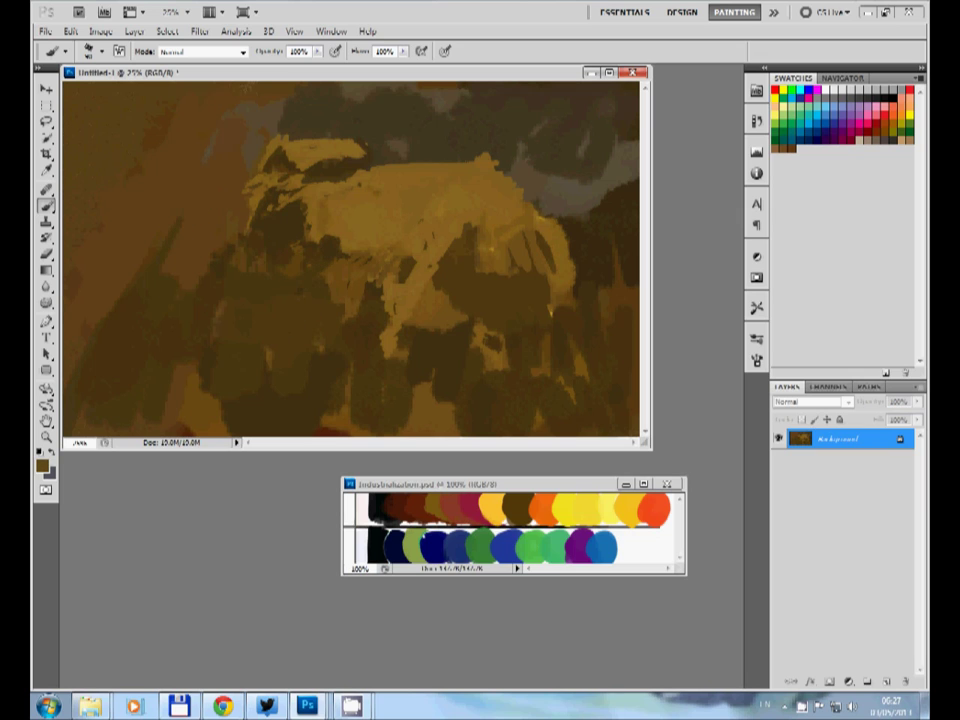
{"action": "left_click_drag", "start_coordinate": [530, 198], "coordinate": [495, 228]}
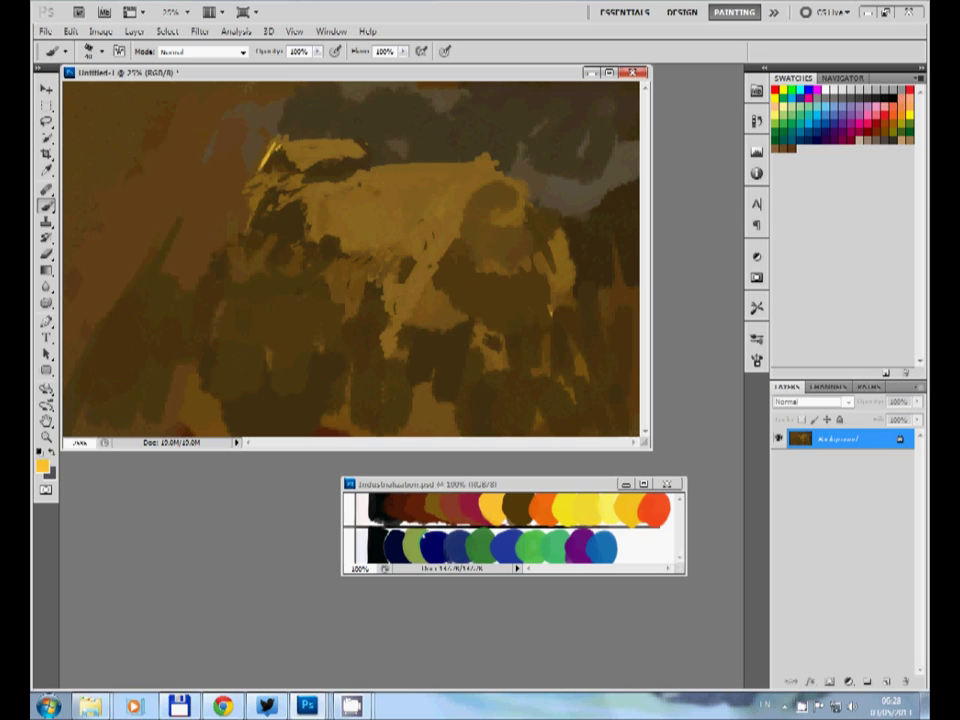
{"action": "left_click_drag", "start_coordinate": [284, 160], "coordinate": [306, 146]}
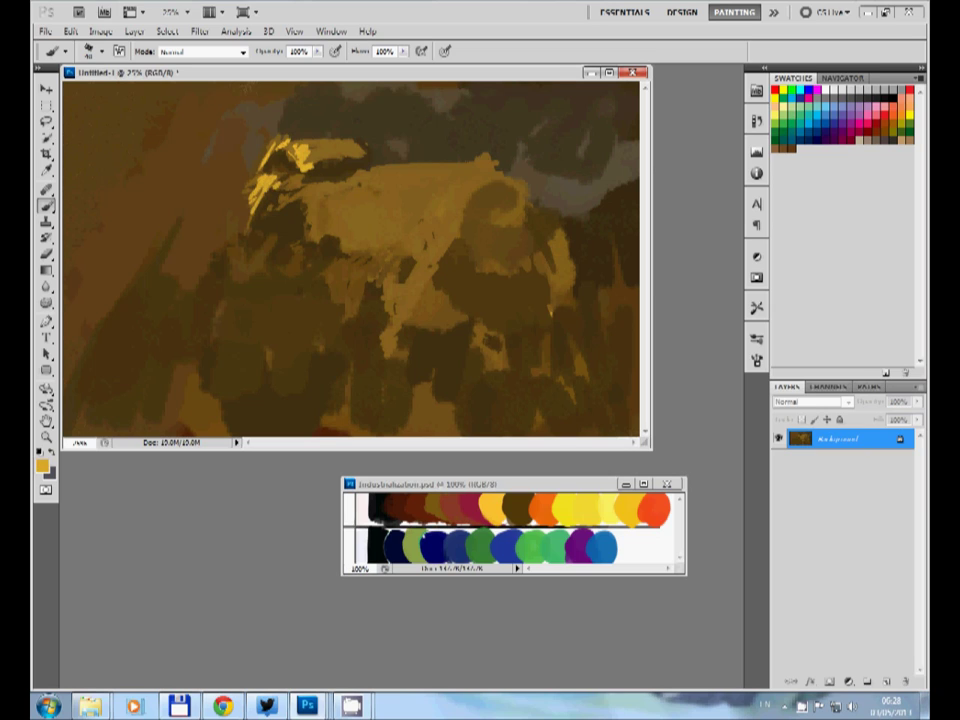
{"action": "left_click", "coordinate": [215, 145], "text": "alt"}
{"action": "left_click_drag", "start_coordinate": [265, 178], "coordinate": [256, 206]}
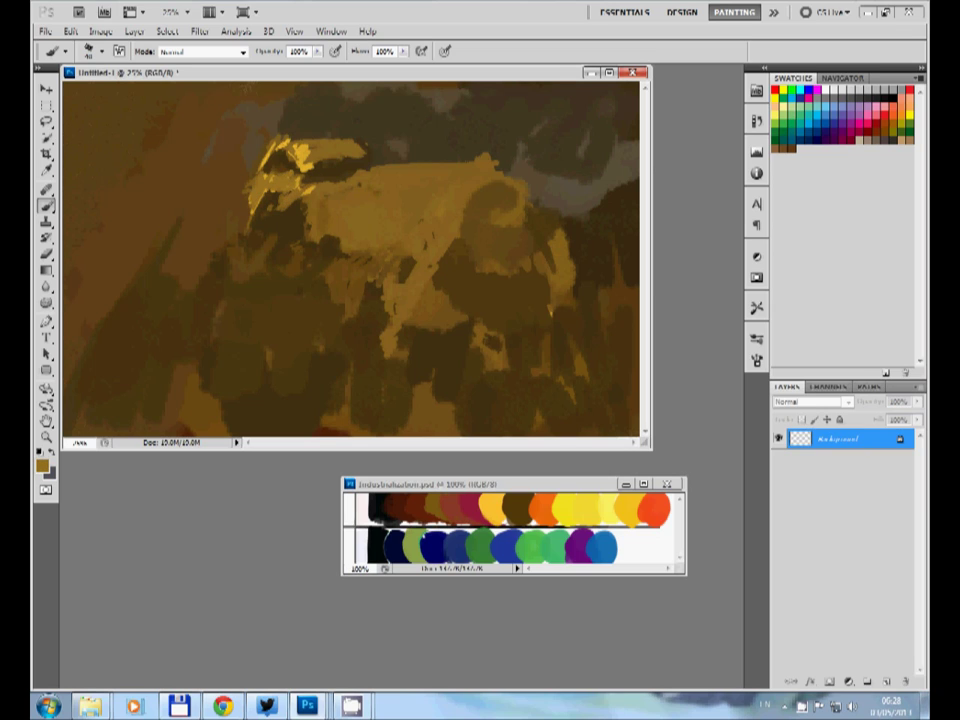
{"action": "left_click_drag", "start_coordinate": [190, 150], "coordinate": [250, 210]}
Refine the lit roof area with sampled yellow, dark streaks and ochre on its left.
{"action": "left_click", "coordinate": [275, 150], "text": "alt"}
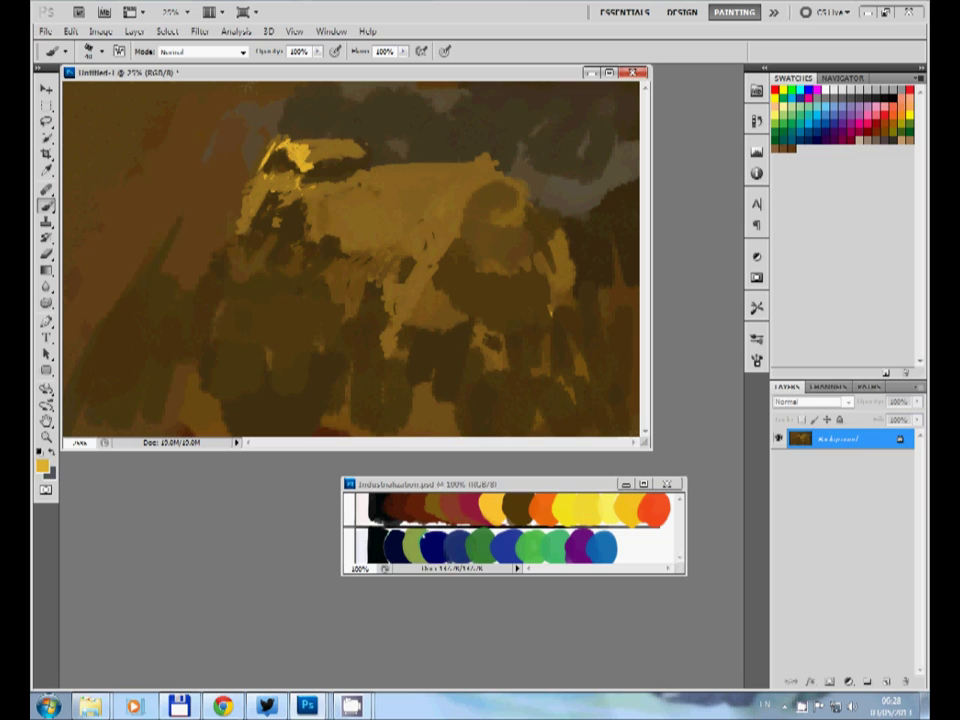
{"action": "left_click_drag", "start_coordinate": [294, 150], "coordinate": [306, 168]}
{"action": "left_click", "coordinate": [280, 155], "text": "alt"}
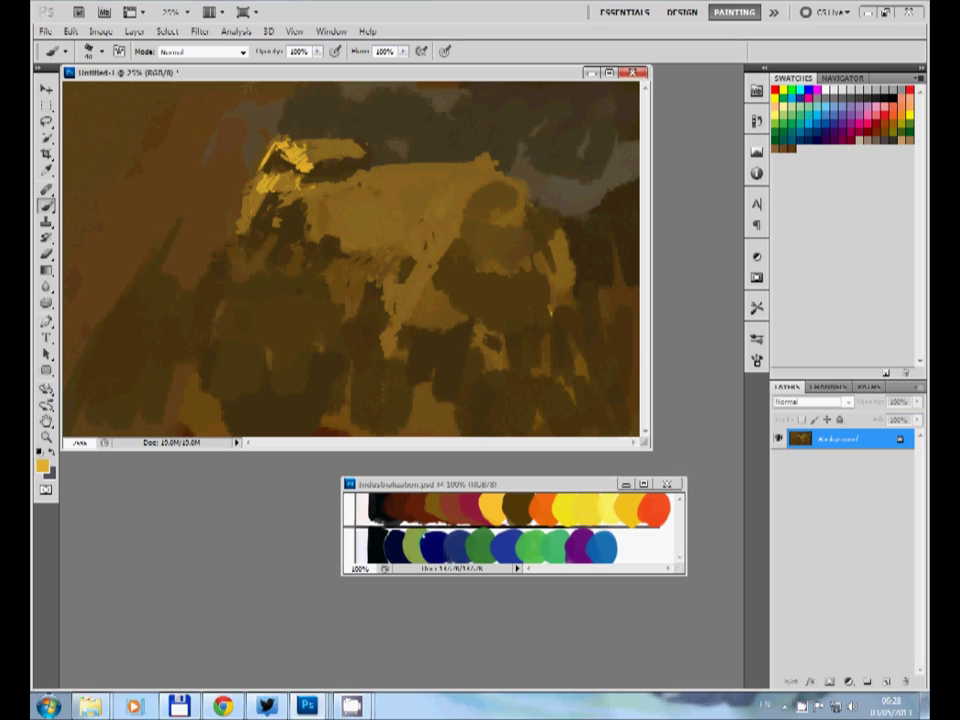
{"action": "left_click", "coordinate": [284, 182], "text": "alt"}
{"action": "left_click", "coordinate": [187, 158], "text": "alt"}
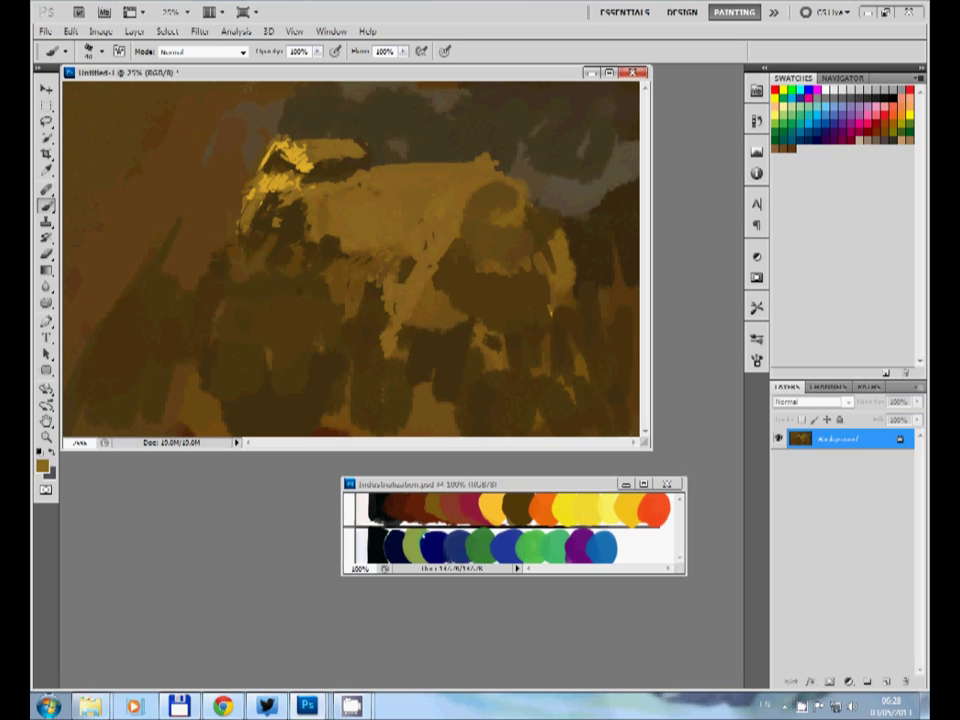
{"action": "left_click_drag", "start_coordinate": [285, 155], "coordinate": [245, 210]}
{"action": "left_click", "coordinate": [207, 163], "text": "alt"}
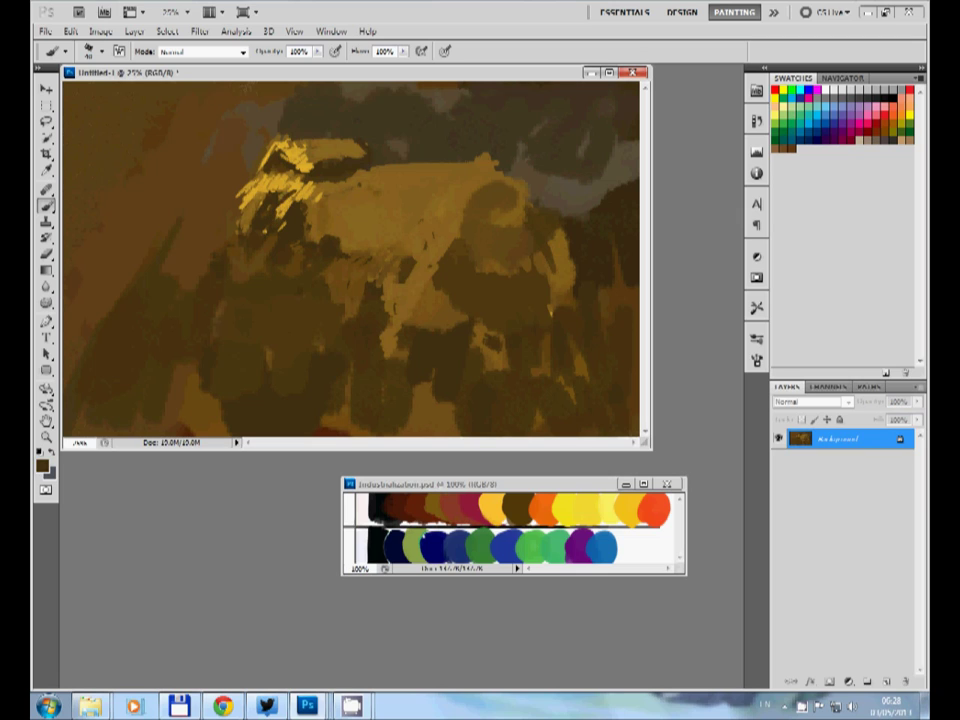
With a larger brush, paint a broad dark grey-brown sky, then bring up the brush texture picker.
{"action": "key", "text": "bracketright"}
{"action": "key", "text": "bracketright"}
{"action": "key", "text": "bracketright"}
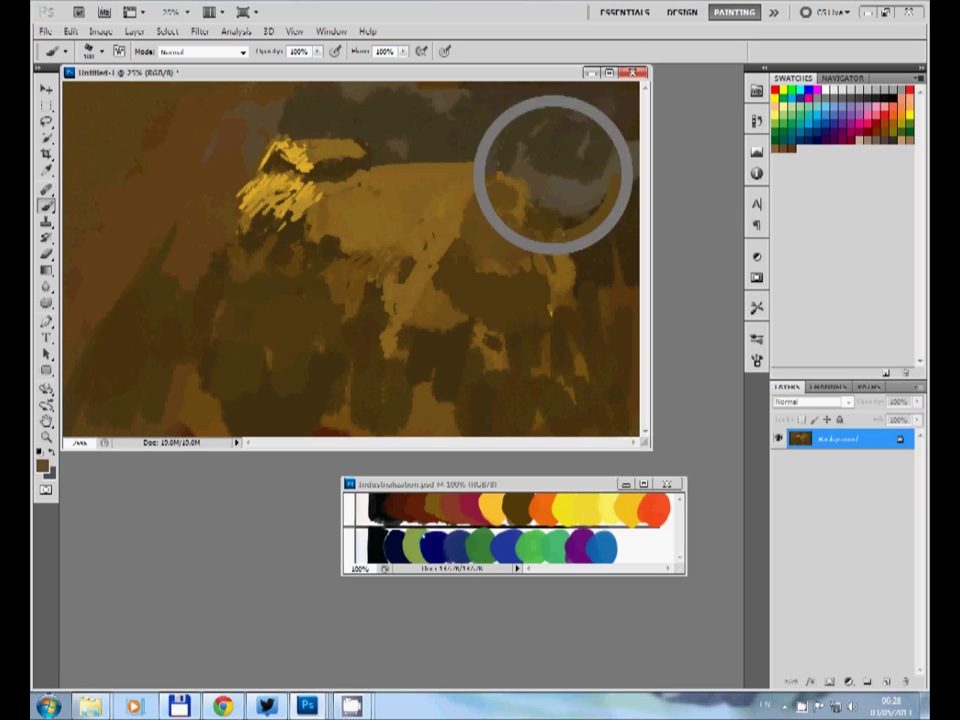
{"action": "mouse_move", "coordinate": [553, 173]}
{"action": "left_mouse_down"}
{"action": "mouse_move", "coordinate": [400, 130]}
{"action": "mouse_move", "coordinate": [120, 105]}
{"action": "left_mouse_up"}
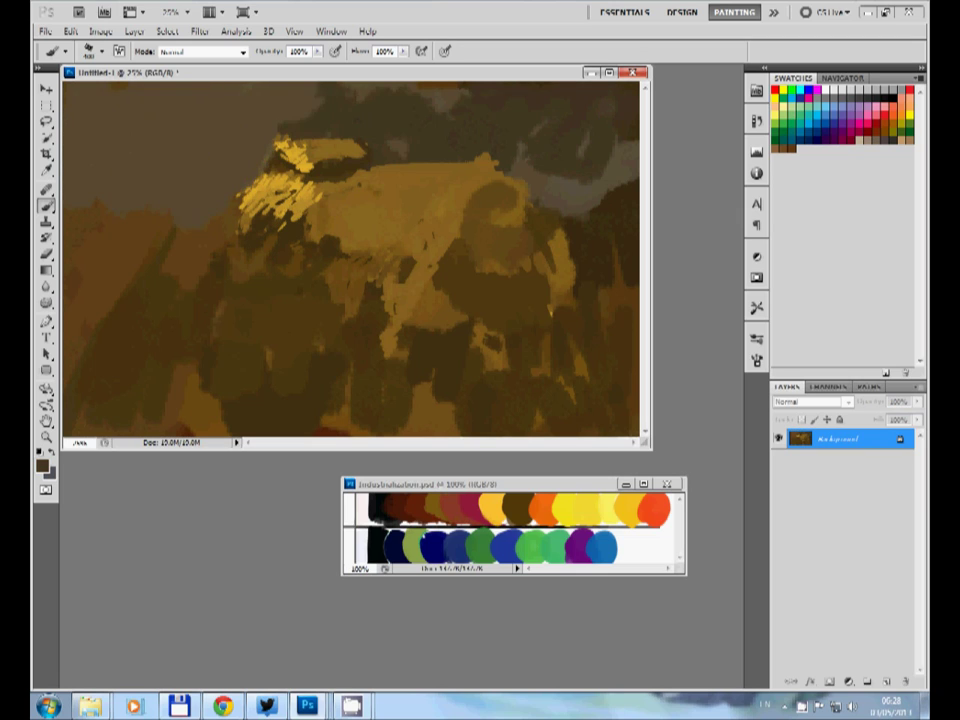
{"action": "mouse_move", "coordinate": [290, 100]}
{"action": "left_mouse_down"}
{"action": "mouse_move", "coordinate": [170, 115]}
{"action": "mouse_move", "coordinate": [90, 140]}
{"action": "mouse_move", "coordinate": [190, 190]}
{"action": "mouse_move", "coordinate": [130, 215]}
{"action": "left_mouse_up"}
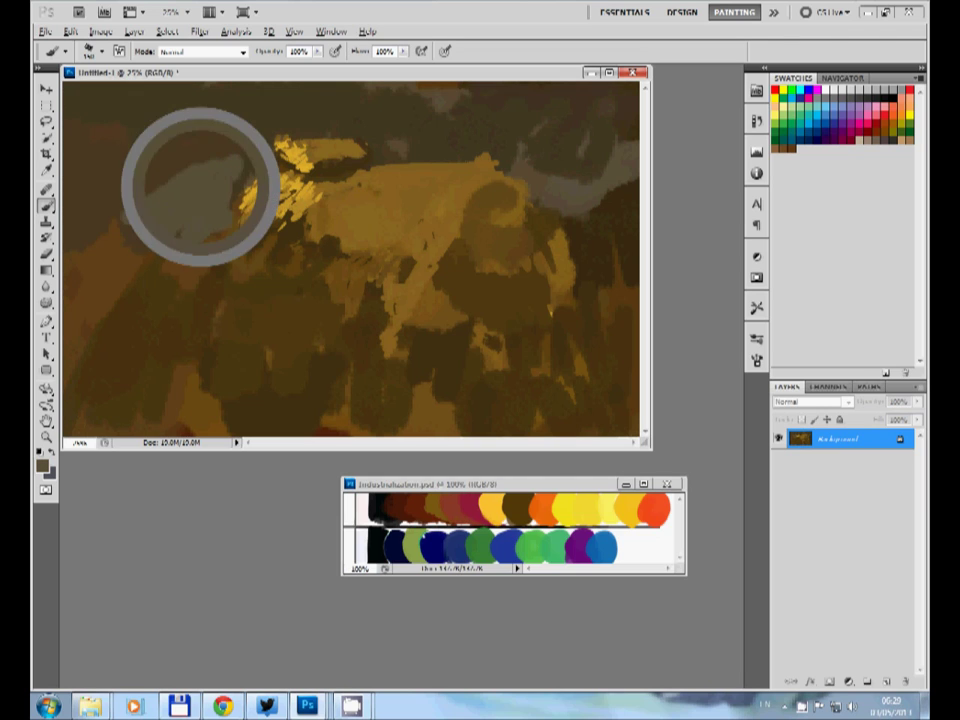
{"action": "left_click", "coordinate": [757, 358]}
{"action": "left_click", "coordinate": [637, 369]}
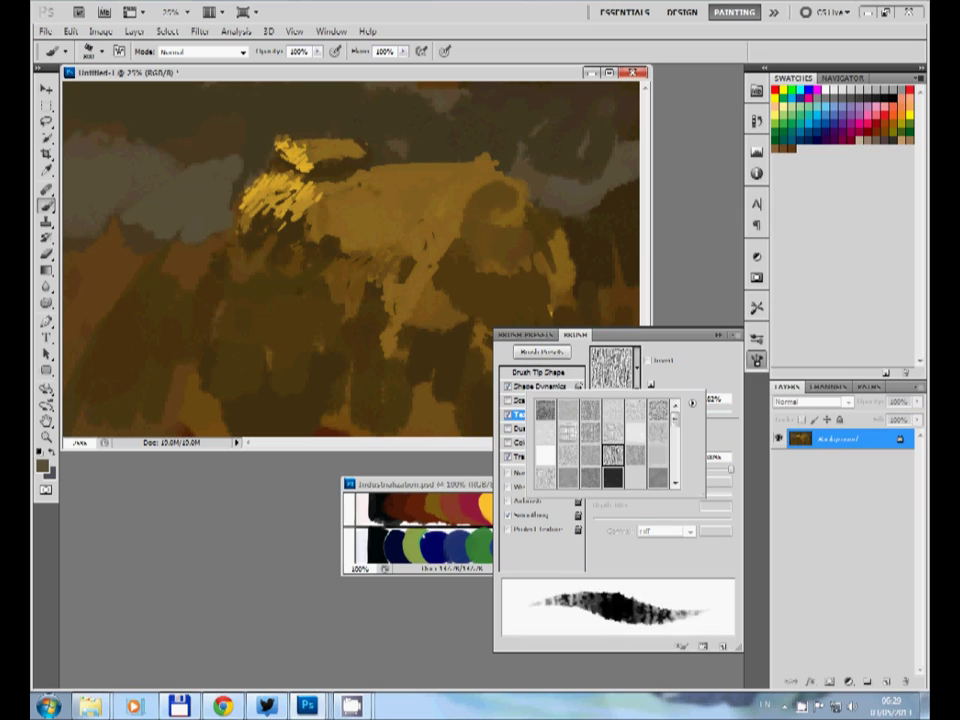
Tone the bright yellow patches around the hut's roof down to golden ochre.
{"action": "left_click", "coordinate": [550, 312]}
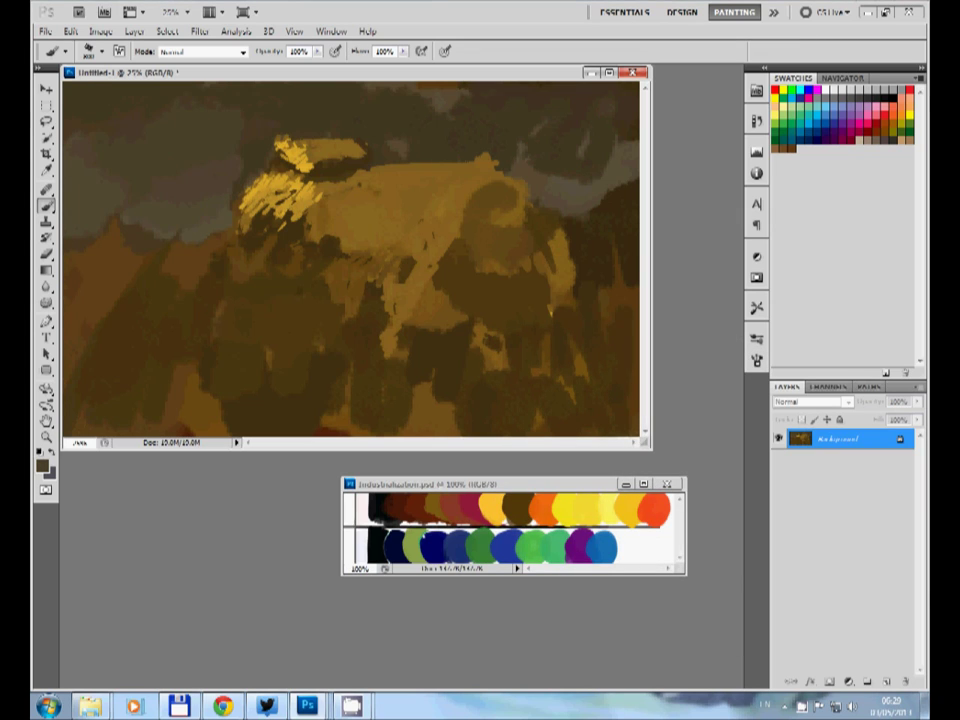
{"action": "left_click", "coordinate": [550, 312], "text": "alt"}
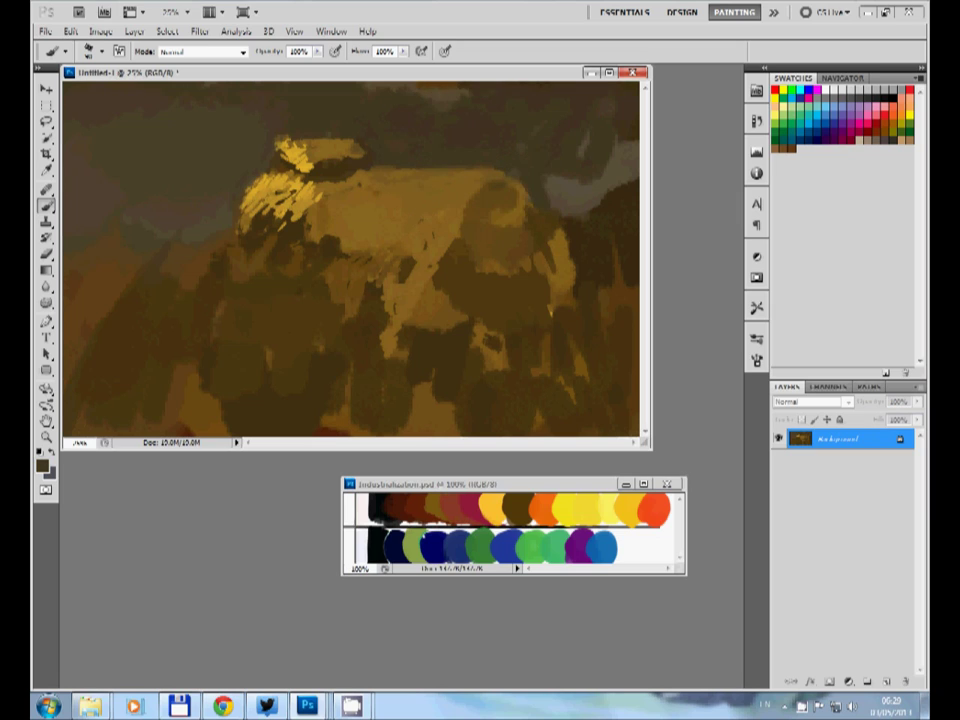
{"action": "left_click_drag", "start_coordinate": [470, 240], "coordinate": [488, 200]}
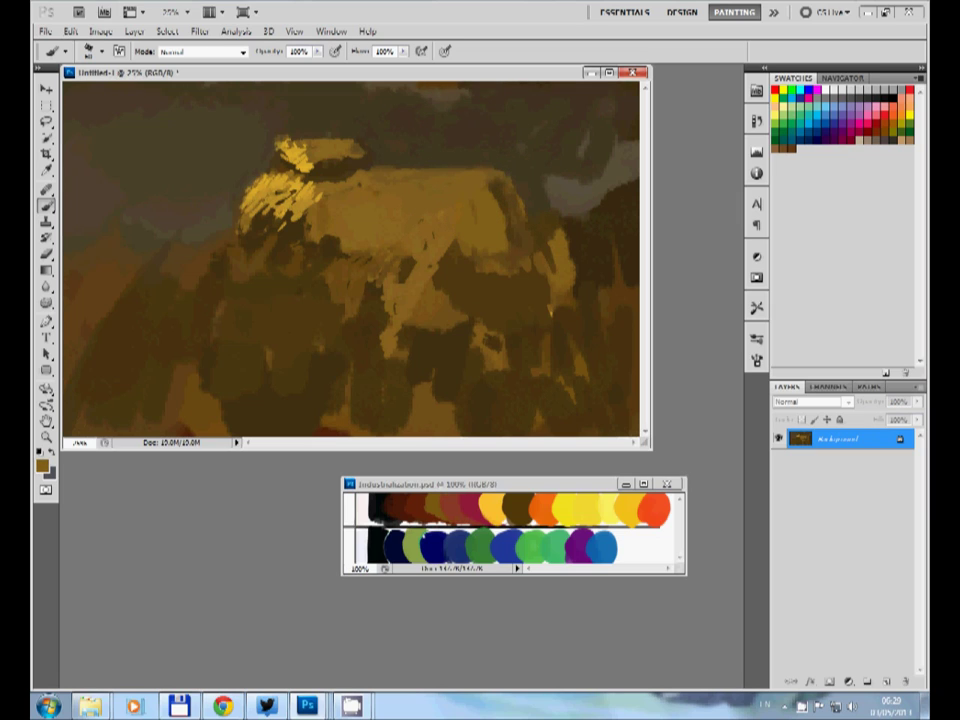
{"action": "left_click_drag", "start_coordinate": [290, 180], "coordinate": [248, 204]}
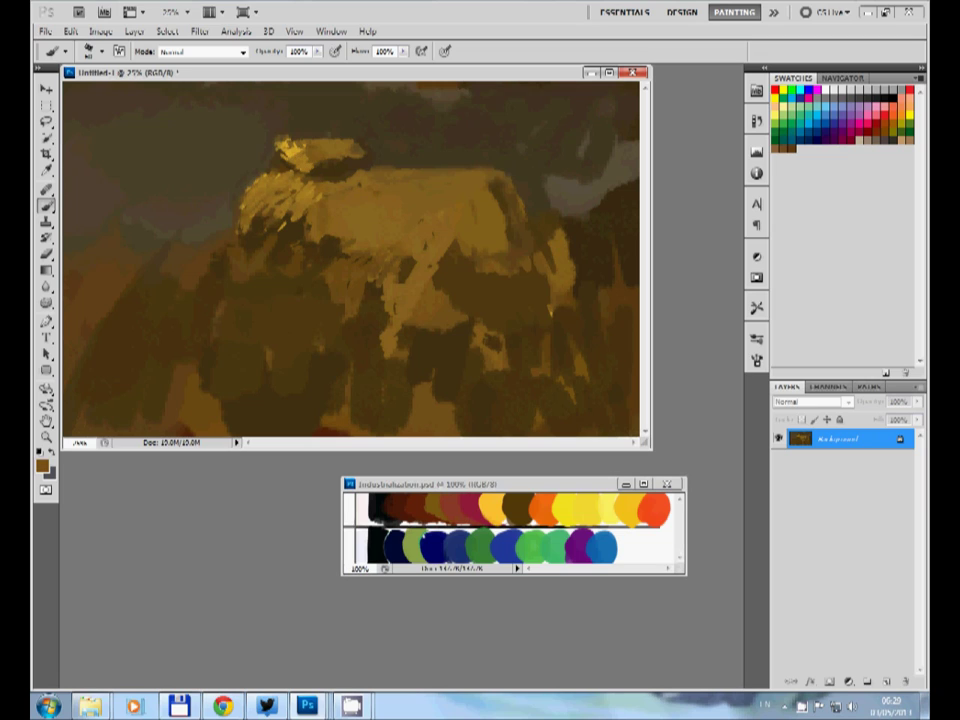
{"action": "mouse_move", "coordinate": [300, 150]}
{"action": "left_mouse_down"}
{"action": "mouse_move", "coordinate": [279, 146]}
{"action": "mouse_move", "coordinate": [252, 196]}
{"action": "left_mouse_up"}
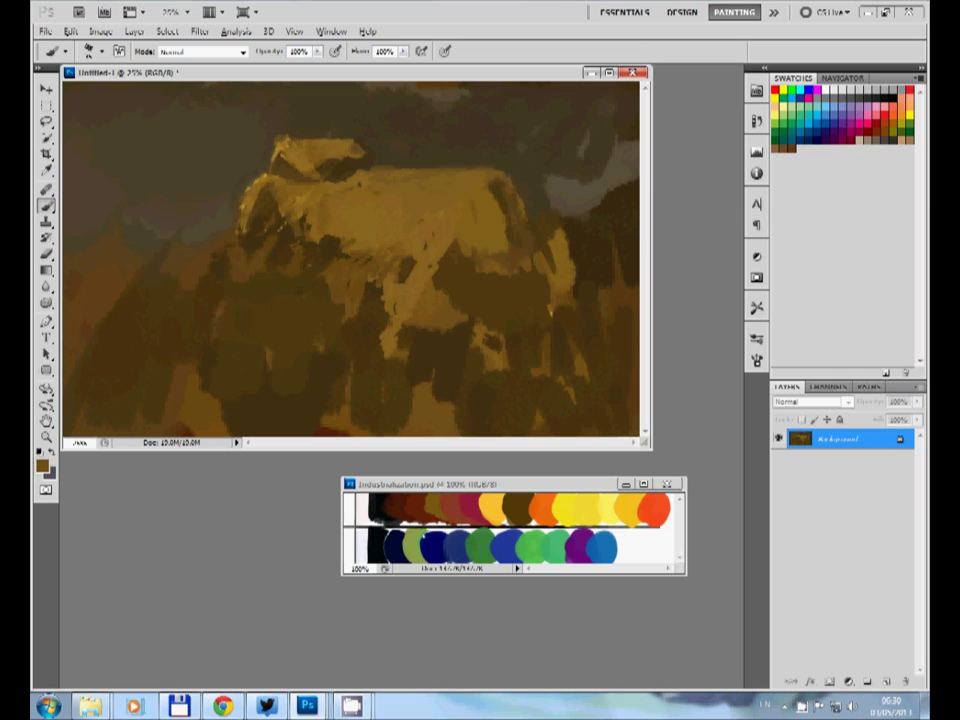
Refine the hut's left edge and top with sampled ochre, adding dark marks below it.
{"action": "left_click", "coordinate": [245, 177], "text": "alt"}
{"action": "left_click_drag", "start_coordinate": [288, 188], "coordinate": [270, 228]}
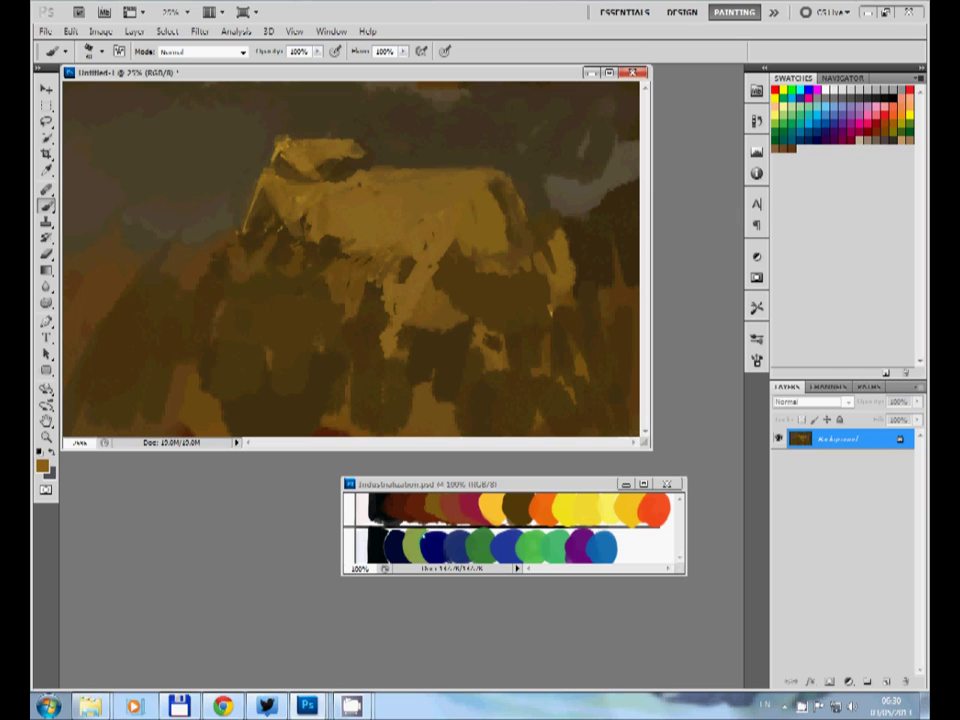
{"action": "left_click", "coordinate": [275, 170], "text": "alt"}
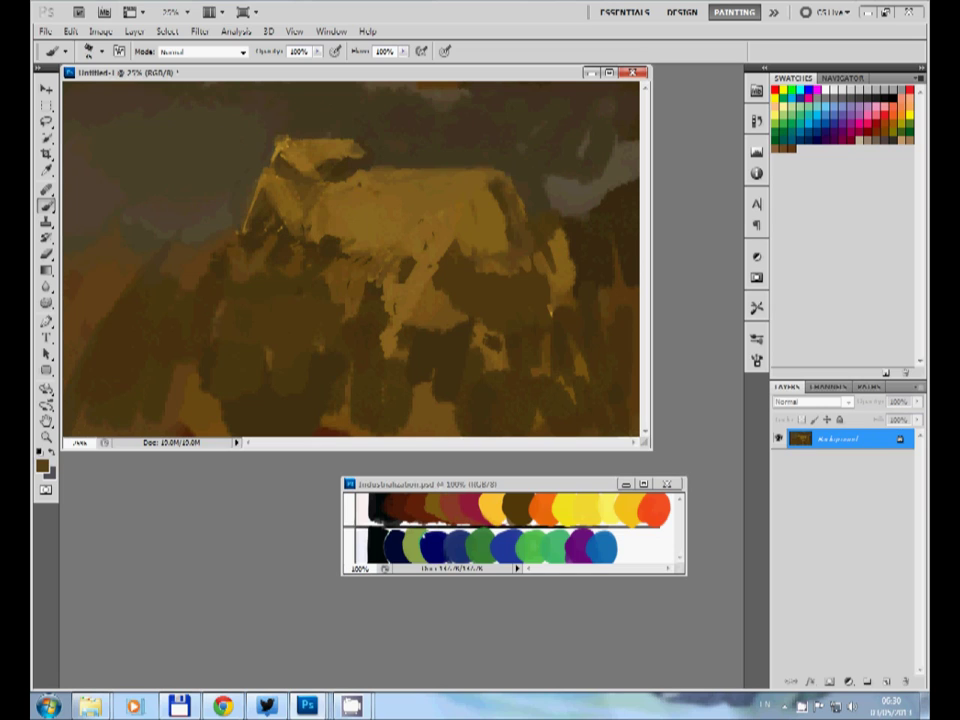
{"action": "left_click_drag", "start_coordinate": [333, 204], "coordinate": [319, 232]}
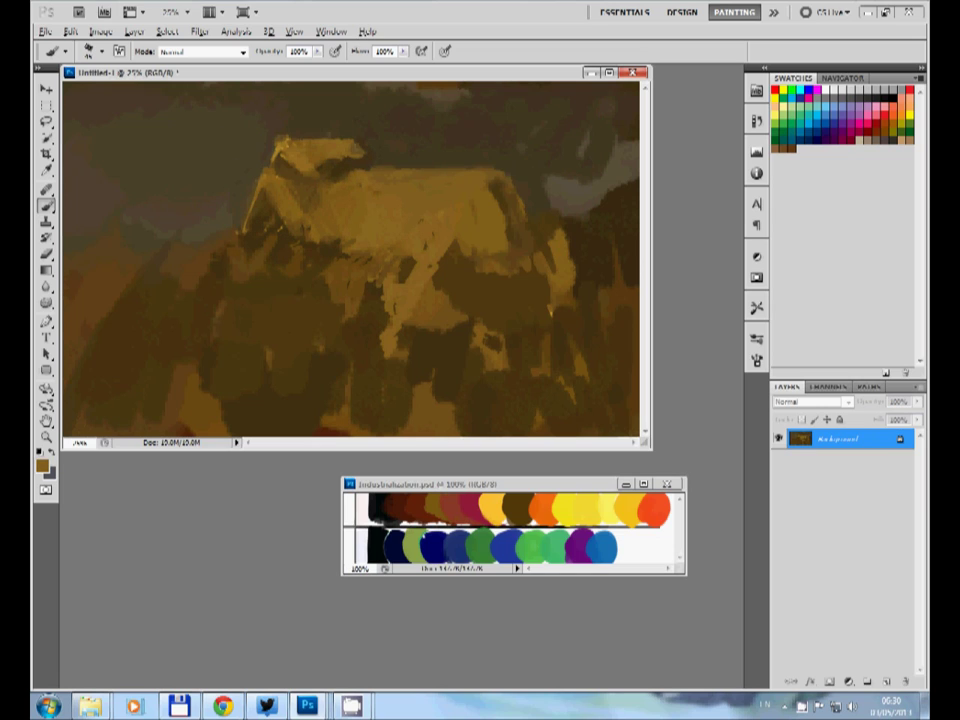
{"action": "left_click", "coordinate": [360, 131], "text": "alt"}
{"action": "left_click_drag", "start_coordinate": [265, 255], "coordinate": [238, 280]}
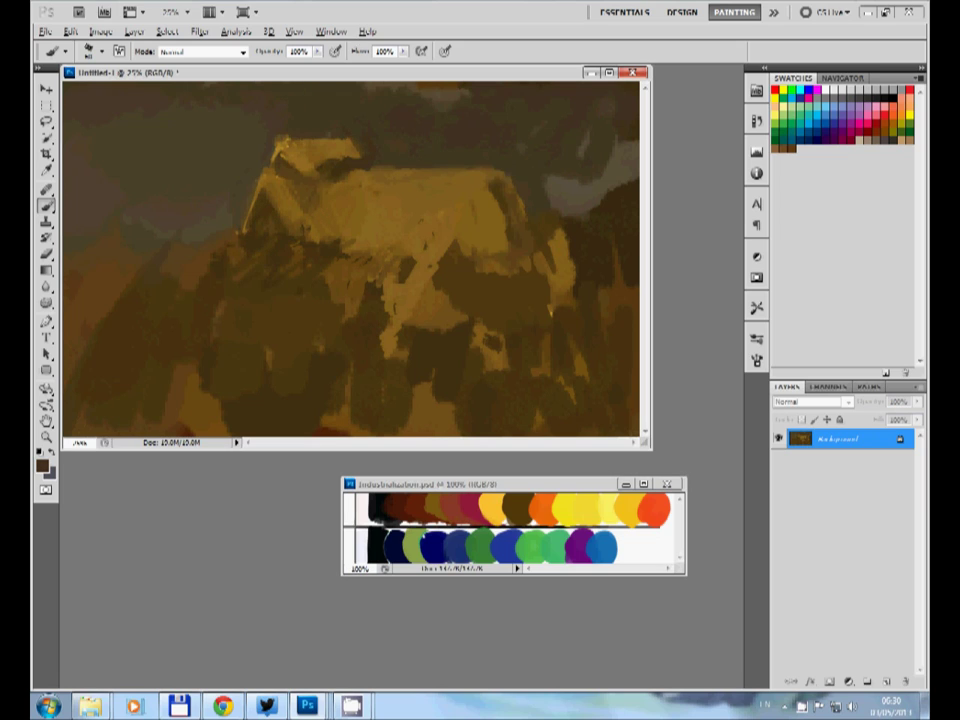
Paint a grey-blue band of sky right of the hut and into the upper right.
{"action": "left_click", "coordinate": [553, 174], "text": "alt"}
{"action": "left_click_drag", "start_coordinate": [625, 160], "coordinate": [465, 225]}
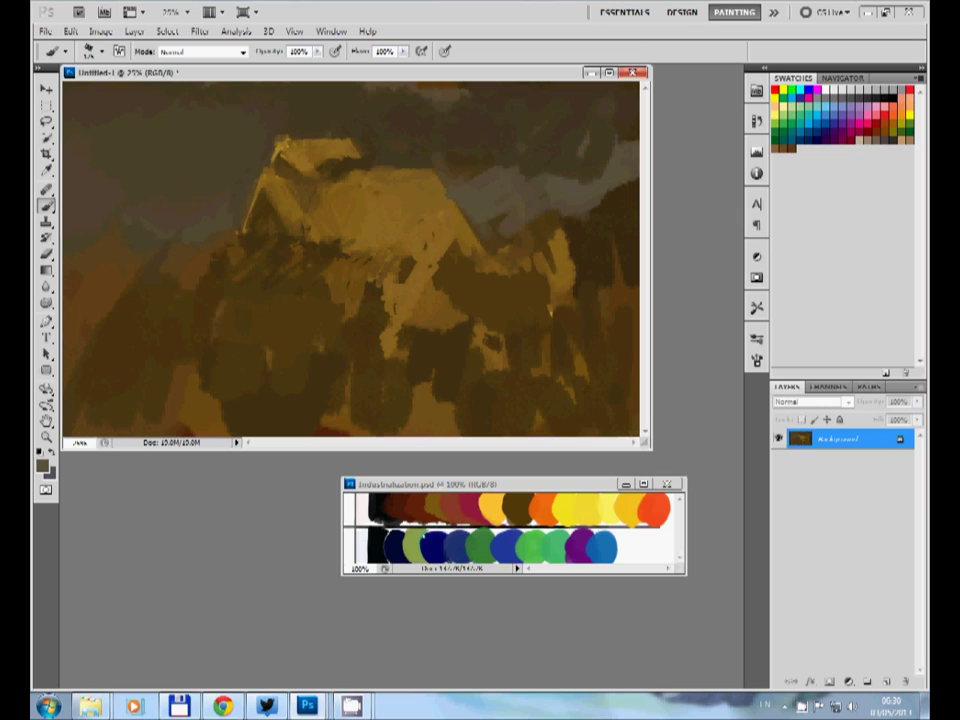
{"action": "left_click_drag", "start_coordinate": [625, 110], "coordinate": [510, 175]}
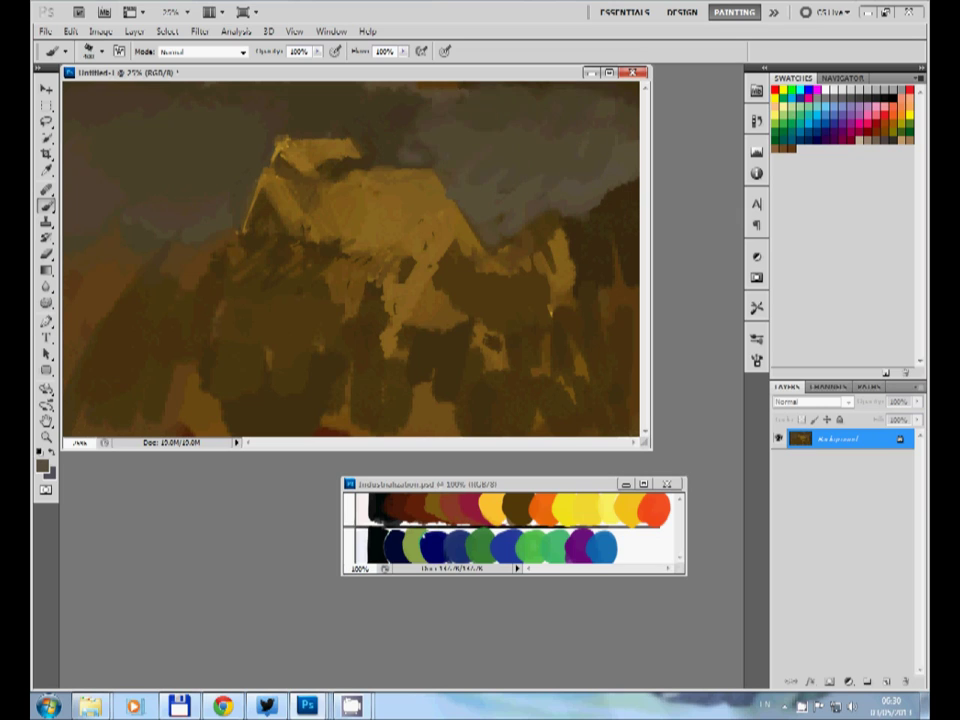
Darken the upper sky with brown and flatten the middle of the painting in mid-brown.
{"action": "left_click_drag", "start_coordinate": [610, 110], "coordinate": [340, 120]}
{"action": "left_click_drag", "start_coordinate": [475, 85], "coordinate": [390, 140]}
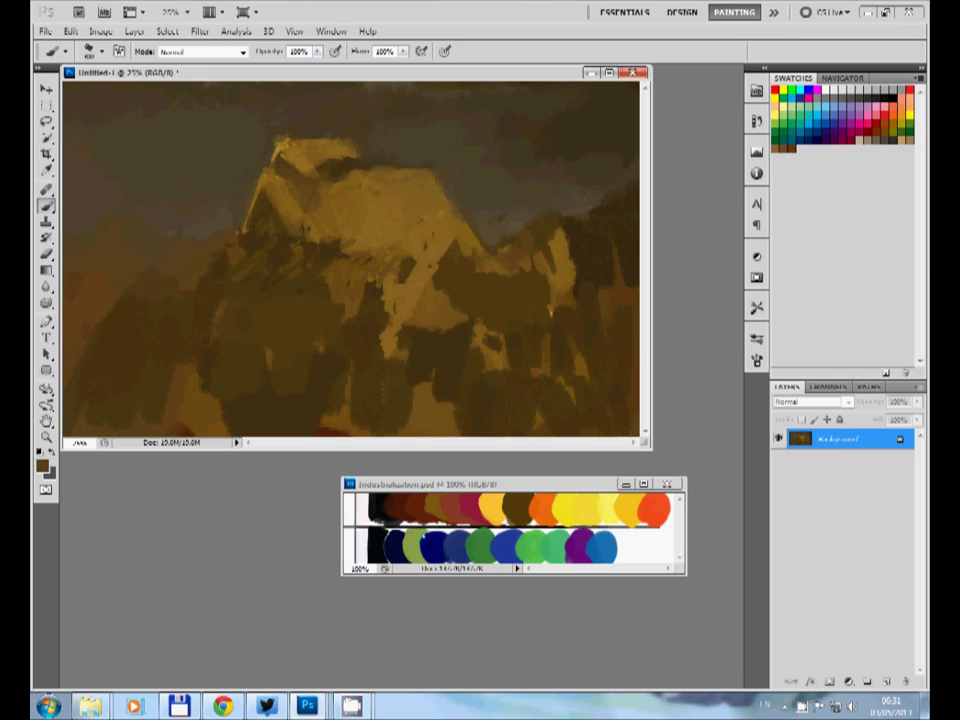
{"action": "mouse_move", "coordinate": [290, 260]}
{"action": "left_mouse_down"}
{"action": "mouse_move", "coordinate": [370, 340]}
{"action": "mouse_move", "coordinate": [200, 300]}
{"action": "left_mouse_up"}
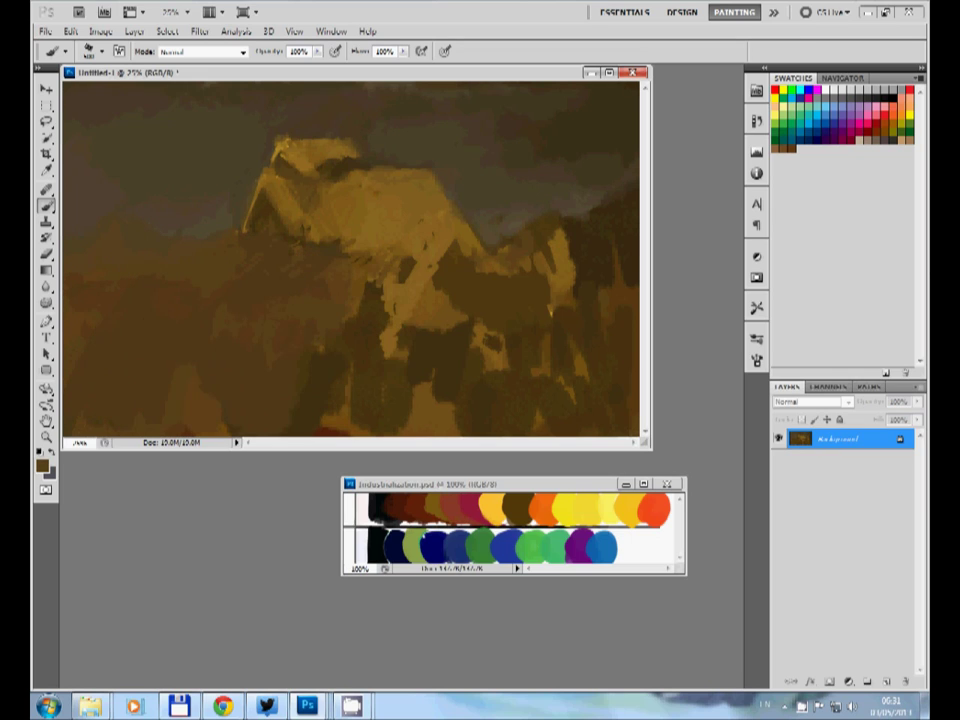
{"action": "mouse_move", "coordinate": [310, 230]}
{"action": "left_mouse_down"}
{"action": "mouse_move", "coordinate": [240, 285]}
{"action": "mouse_move", "coordinate": [410, 220]}
{"action": "left_mouse_up"}
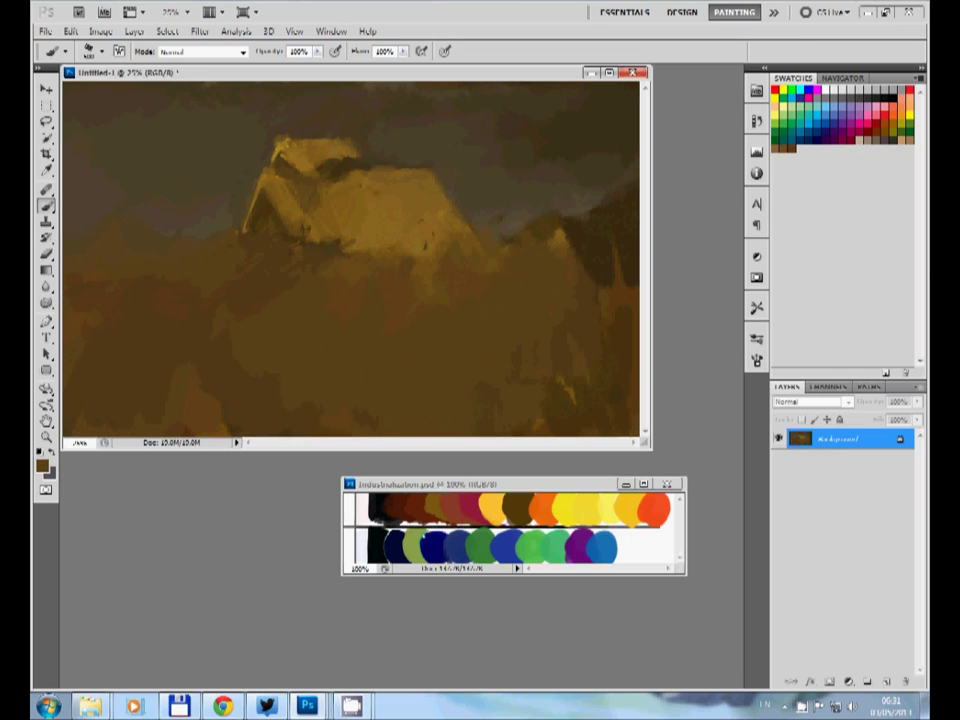
Darken the lower right, lay a lighter ochre band right of centre, add a reddish-orange stroke.
{"action": "left_click_drag", "start_coordinate": [600, 240], "coordinate": [450, 320]}
{"action": "left_click_drag", "start_coordinate": [620, 360], "coordinate": [440, 410]}
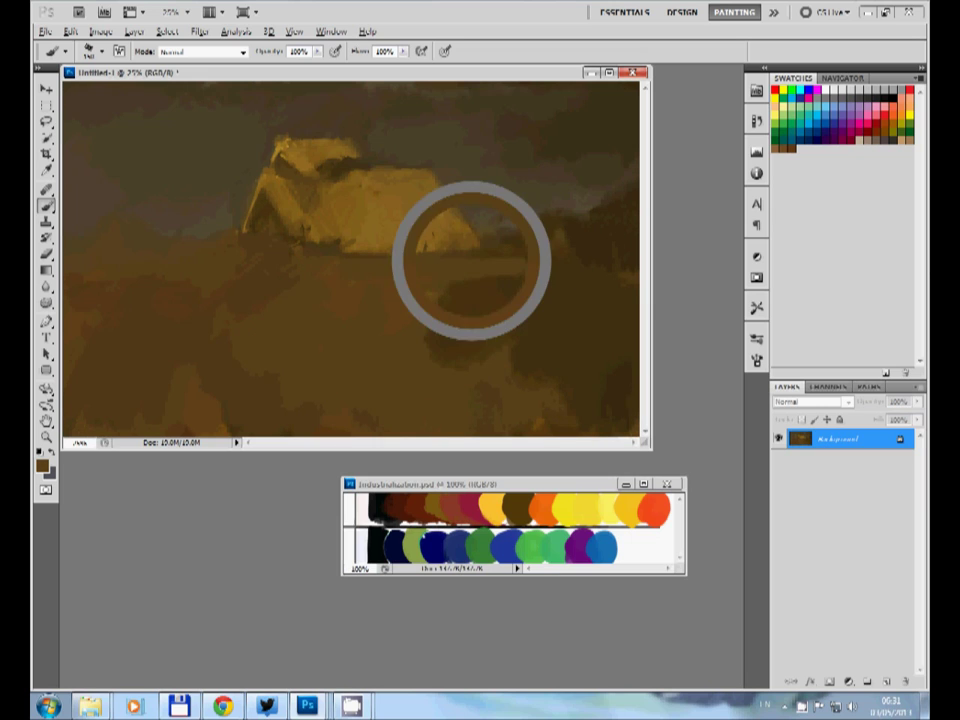
{"action": "left_click_drag", "start_coordinate": [470, 300], "coordinate": [550, 350]}
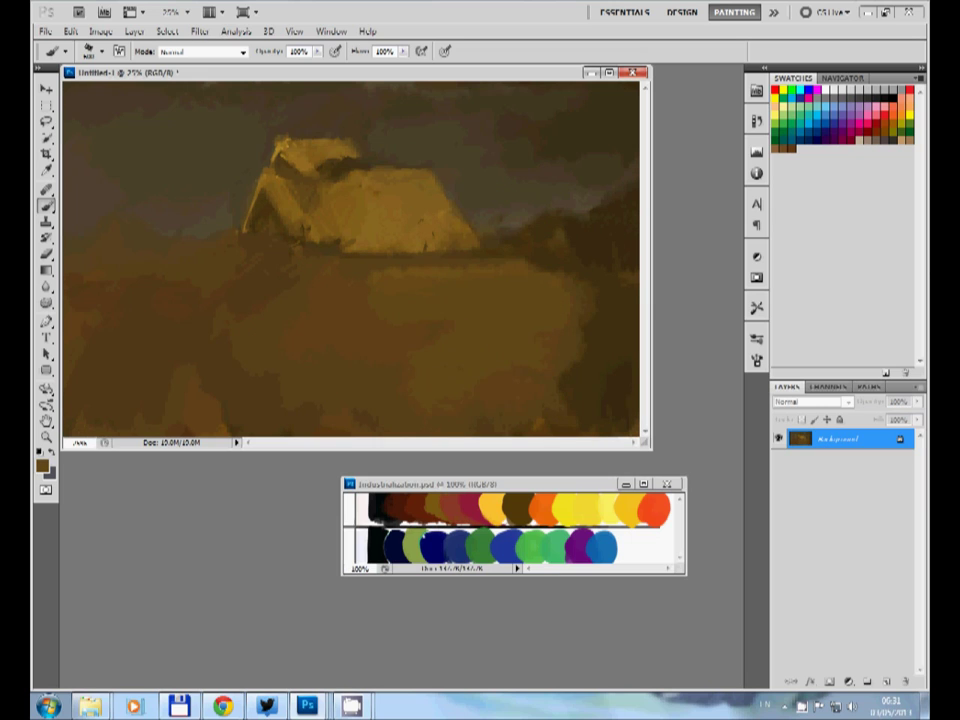
{"action": "left_click_drag", "start_coordinate": [380, 300], "coordinate": [590, 290]}
{"action": "left_click_drag", "start_coordinate": [195, 297], "coordinate": [293, 293]}
Draw dark curved strokes below the hut, branch strokes to its right, and a horizontal stroke beneath.
{"action": "left_click", "coordinate": [293, 320], "text": "alt"}
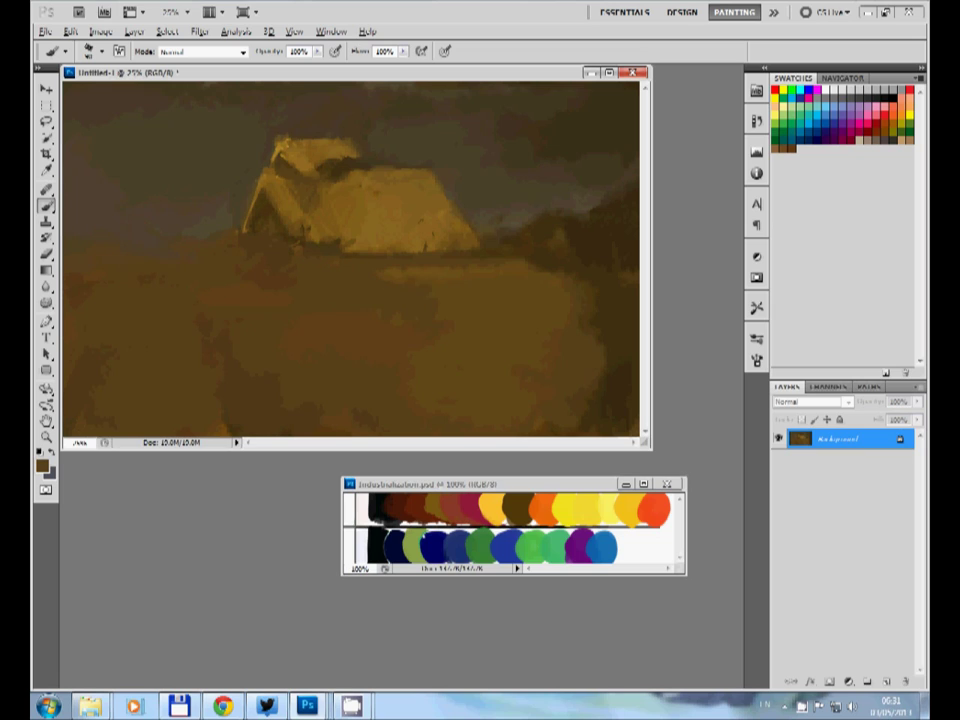
{"action": "left_click_drag", "start_coordinate": [440, 262], "coordinate": [362, 372]}
{"action": "left_click_drag", "start_coordinate": [528, 266], "coordinate": [425, 374]}
{"action": "left_click_drag", "start_coordinate": [470, 236], "coordinate": [495, 178]}
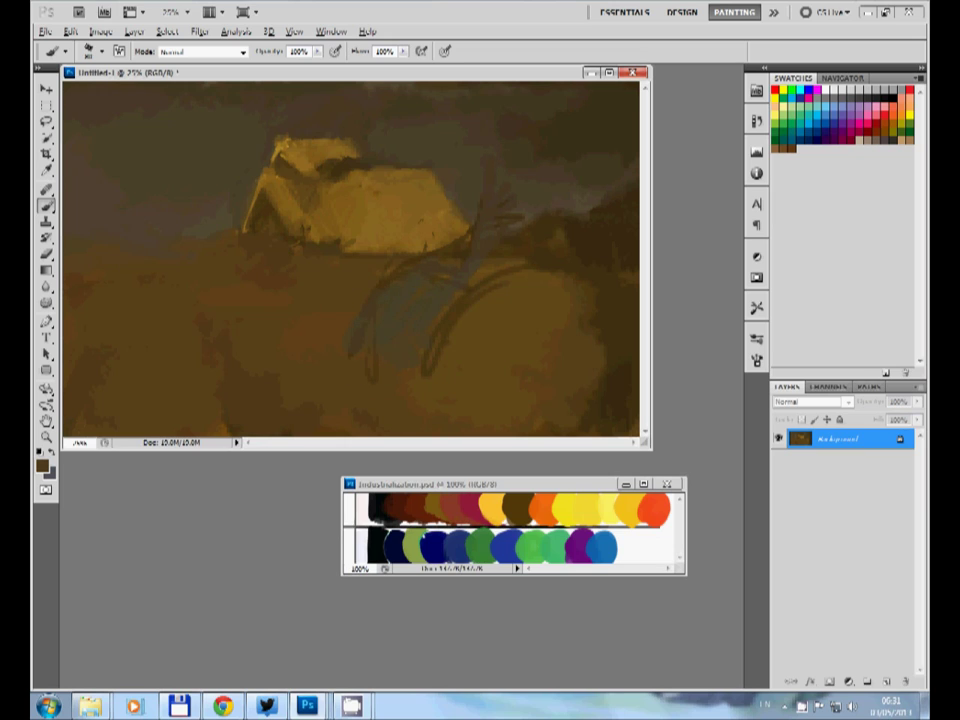
{"action": "left_click_drag", "start_coordinate": [172, 250], "coordinate": [315, 240]}
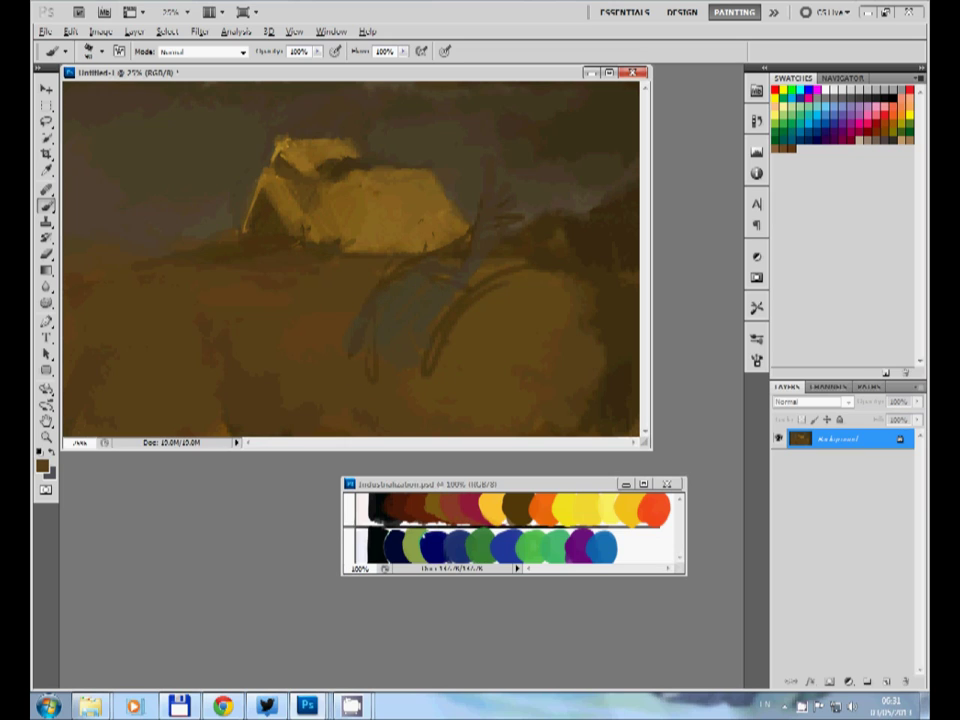
Sketch a small dark figure left of the hut and dab ochre light onto it.
{"action": "mouse_move", "coordinate": [212, 208]}
{"action": "left_mouse_down"}
{"action": "mouse_move", "coordinate": [214, 240]}
{"action": "mouse_move", "coordinate": [196, 233]}
{"action": "mouse_move", "coordinate": [204, 232]}
{"action": "left_mouse_up"}
{"action": "left_click", "coordinate": [257, 204], "text": "alt"}
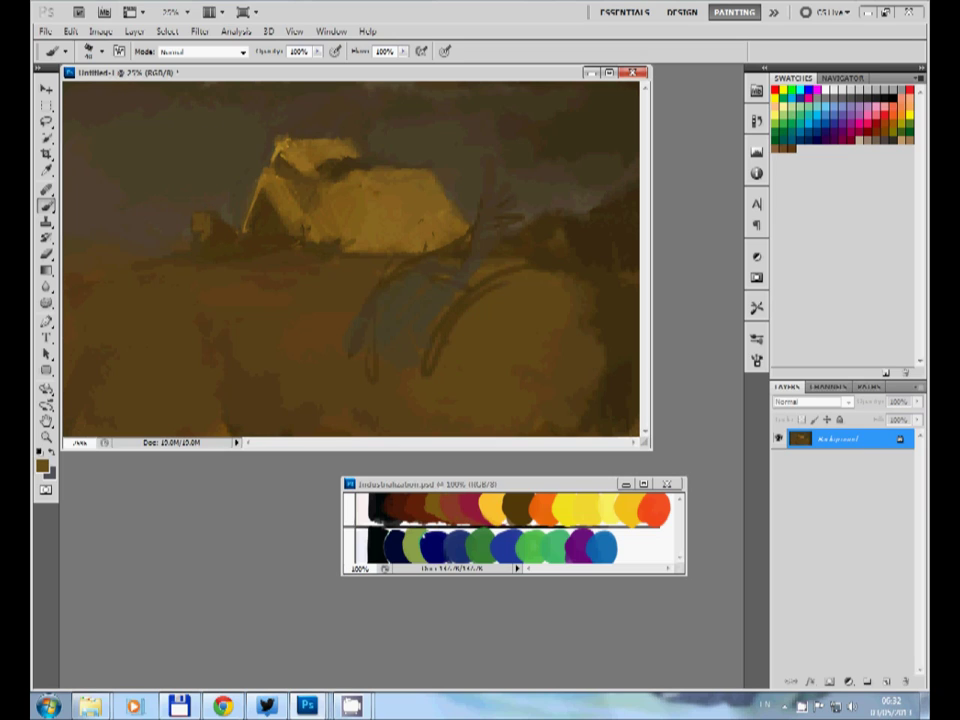
{"action": "left_click", "coordinate": [204, 222]}
{"action": "left_click", "coordinate": [212, 216]}
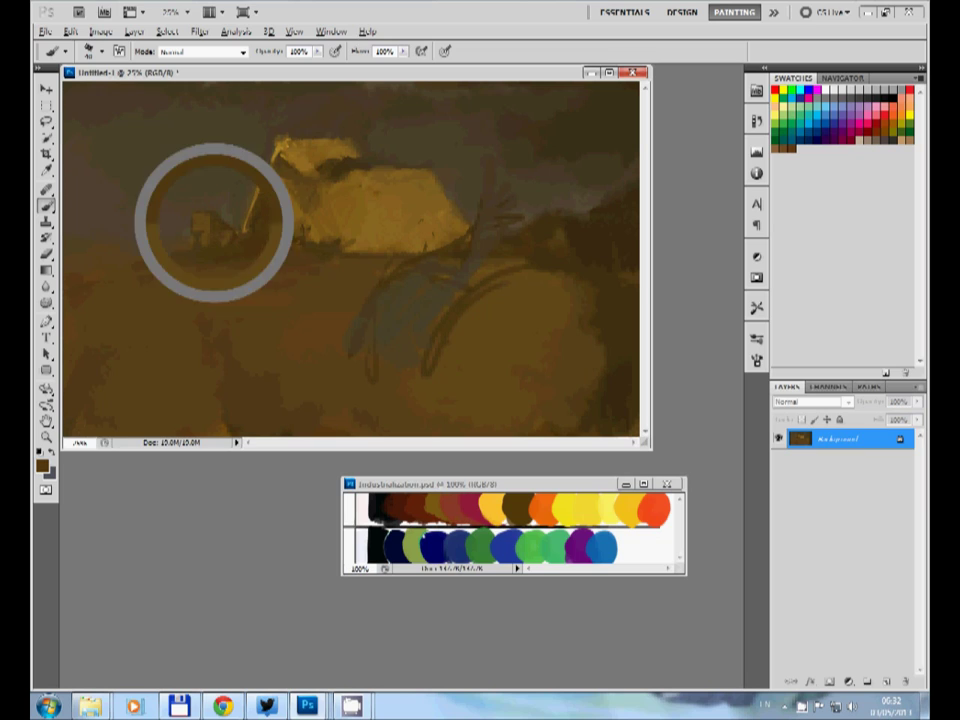
{"action": "left_click", "coordinate": [200, 212]}
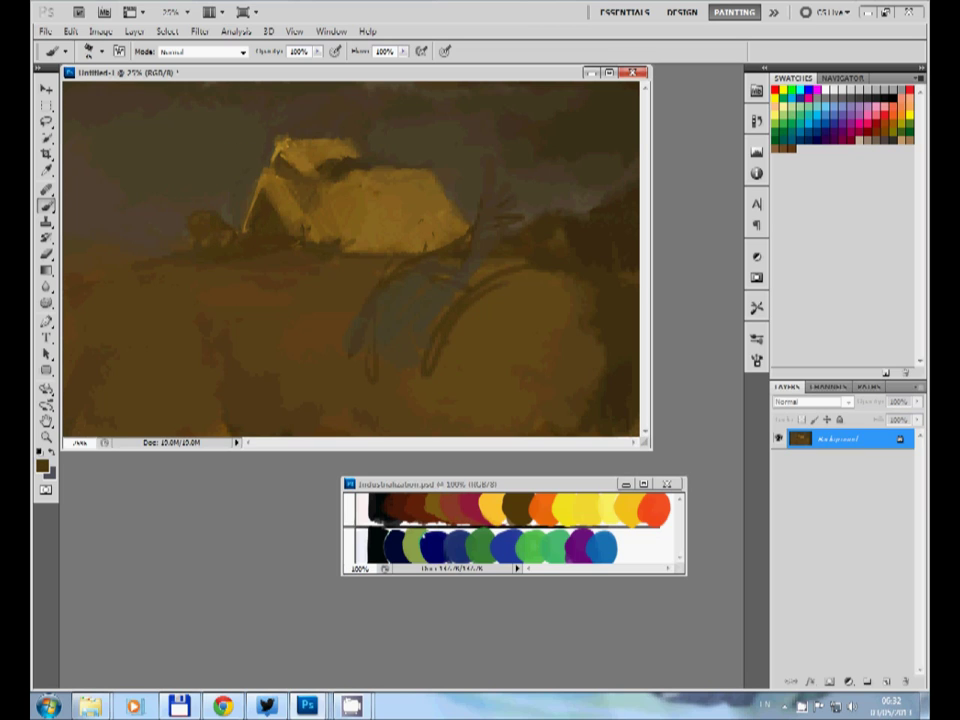
Add a soft light grey patch beside the figure and a faint vertical grid line.
{"action": "mouse_move", "coordinate": [170, 221]}
{"action": "left_mouse_down"}
{"action": "mouse_move", "coordinate": [230, 215]}
{"action": "mouse_move", "coordinate": [110, 218]}
{"action": "left_mouse_up"}
{"action": "left_click", "coordinate": [195, 235]}
{"action": "left_click_drag", "start_coordinate": [203, 85], "coordinate": [203, 375]}
{"action": "left_click_drag", "start_coordinate": [508, 90], "coordinate": [508, 380]}
Add faint horizontal grid lines, a dark roof patch, and brown over the central blue arcs.
{"action": "left_click_drag", "start_coordinate": [105, 172], "coordinate": [590, 172]}
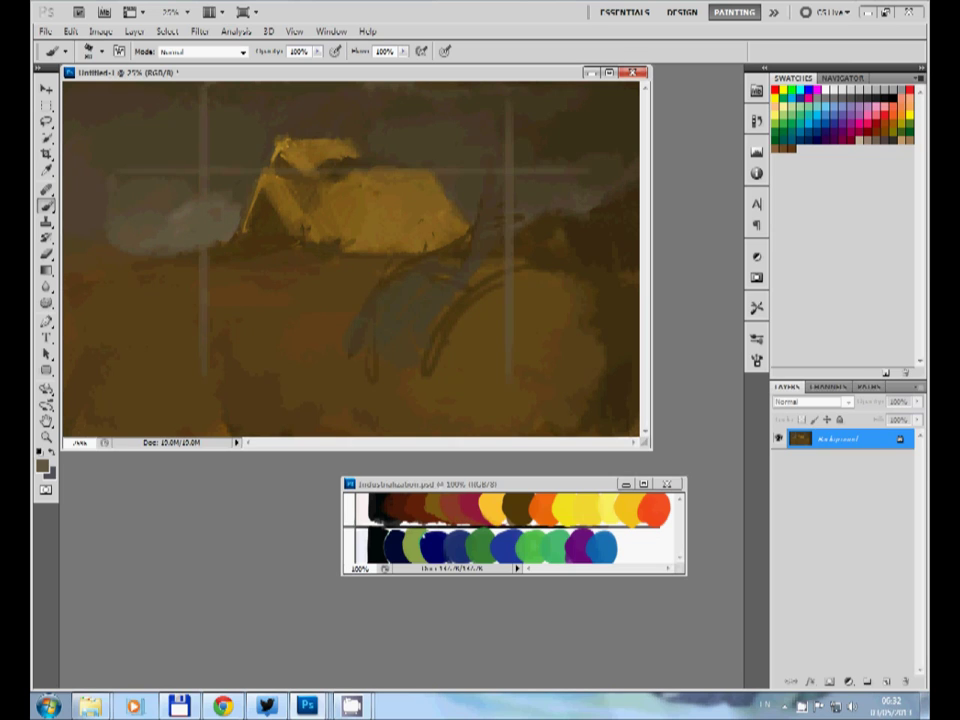
{"action": "left_click_drag", "start_coordinate": [105, 348], "coordinate": [590, 348]}
{"action": "mouse_move", "coordinate": [280, 158]}
{"action": "left_mouse_down"}
{"action": "mouse_move", "coordinate": [350, 170]}
{"action": "mouse_move", "coordinate": [345, 190]}
{"action": "mouse_move", "coordinate": [294, 186]}
{"action": "mouse_move", "coordinate": [352, 163]}
{"action": "left_mouse_up"}
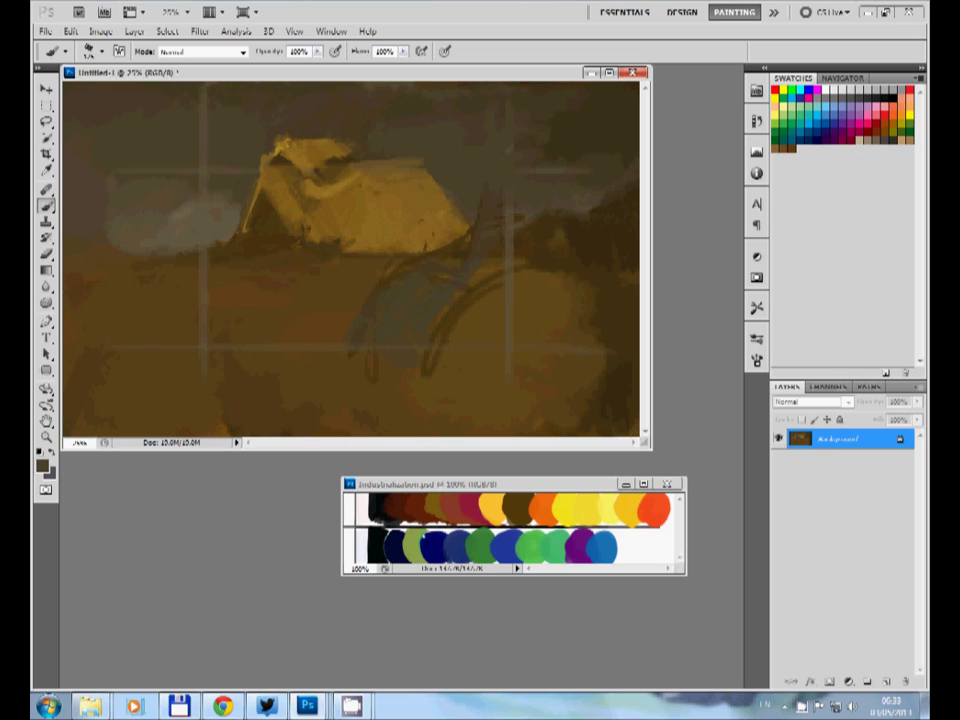
{"action": "left_click_drag", "start_coordinate": [480, 280], "coordinate": [390, 330]}
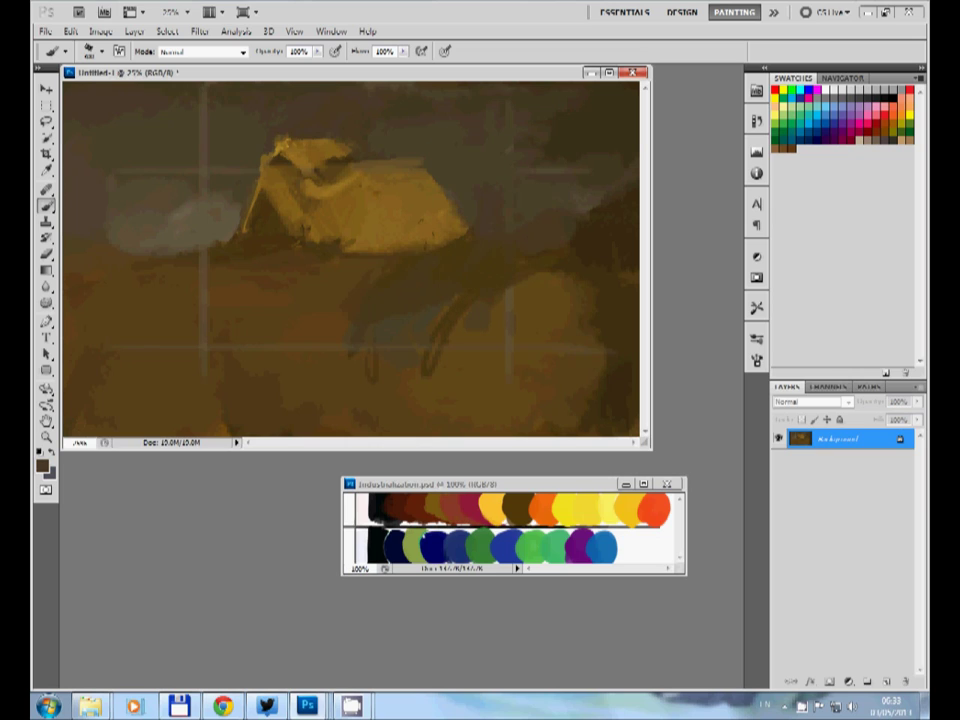
Add pale ochre strokes around the hut's left side and darken its left edge.
{"action": "left_click", "coordinate": [214, 160], "text": "alt"}
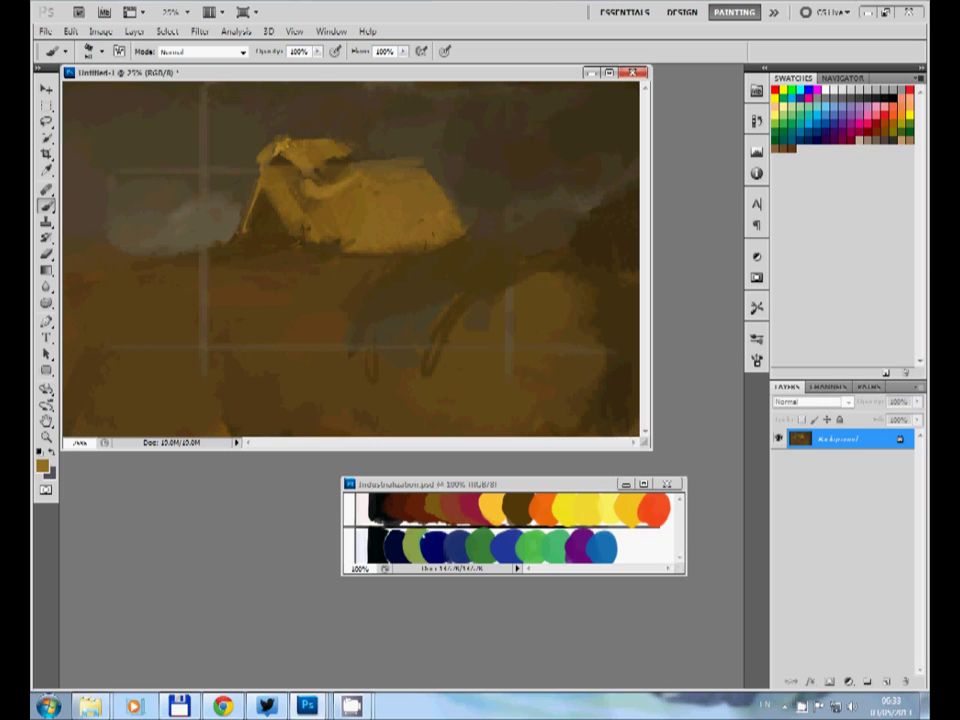
{"action": "mouse_move", "coordinate": [238, 228]}
{"action": "left_mouse_down"}
{"action": "mouse_move", "coordinate": [210, 185]}
{"action": "mouse_move", "coordinate": [245, 150]}
{"action": "left_mouse_up"}
{"action": "left_click", "coordinate": [193, 214], "text": "alt"}
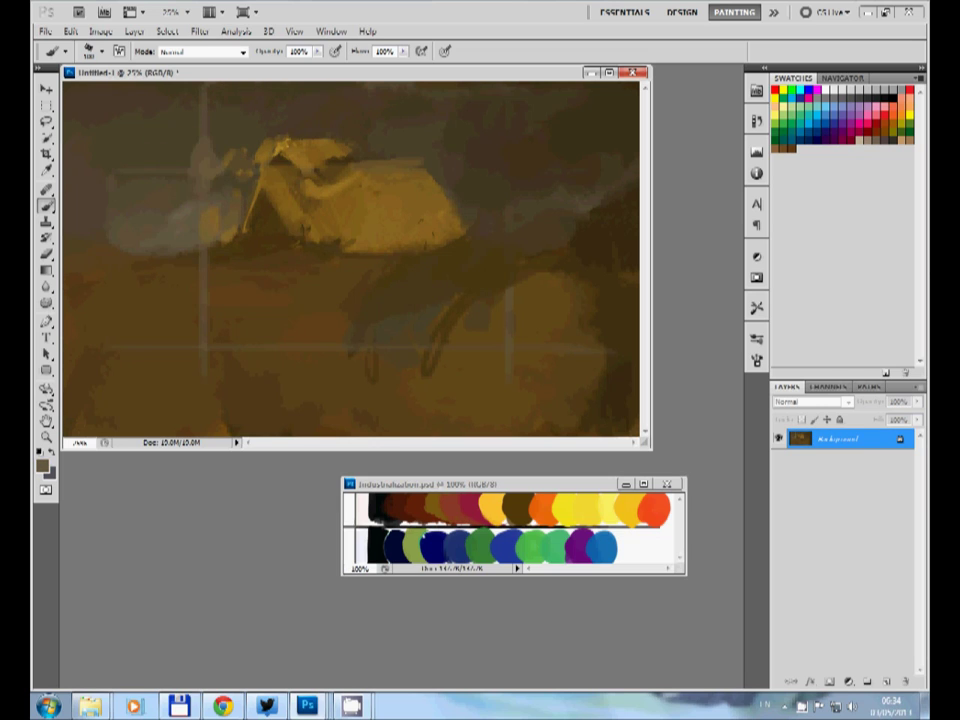
{"action": "mouse_move", "coordinate": [190, 135]}
{"action": "left_mouse_down"}
{"action": "mouse_move", "coordinate": [160, 103]}
{"action": "mouse_move", "coordinate": [180, 132]}
{"action": "mouse_move", "coordinate": [150, 135]}
{"action": "mouse_move", "coordinate": [126, 175]}
{"action": "mouse_move", "coordinate": [108, 184]}
{"action": "left_mouse_up"}
{"action": "left_click", "coordinate": [283, 150], "text": "alt"}
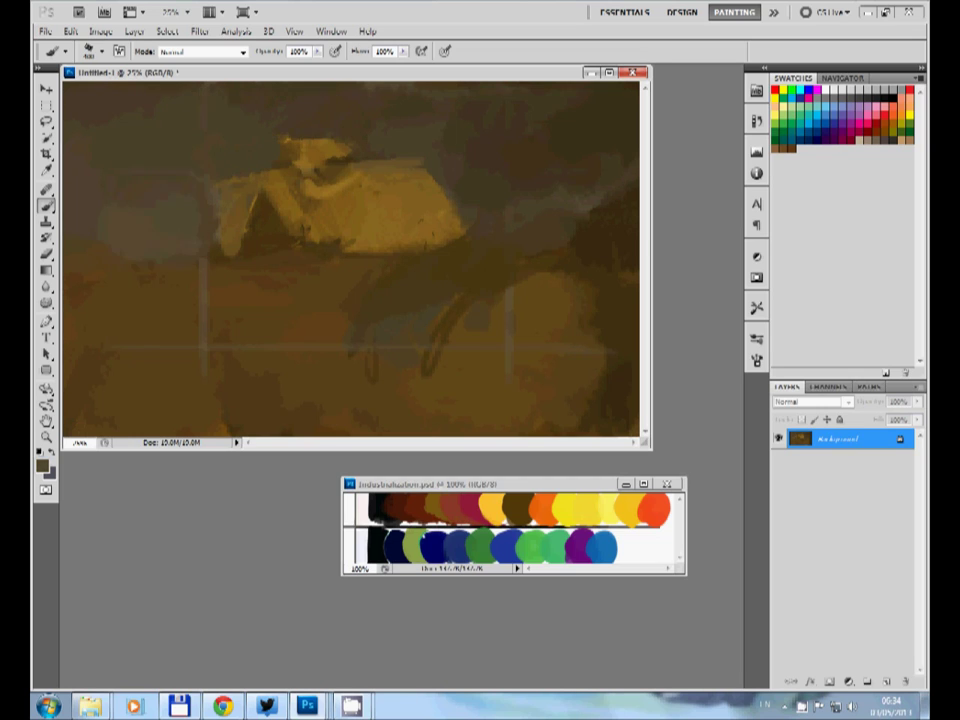
{"action": "left_click_drag", "start_coordinate": [255, 175], "coordinate": [220, 240]}
{"action": "left_click_drag", "start_coordinate": [245, 180], "coordinate": [210, 240]}
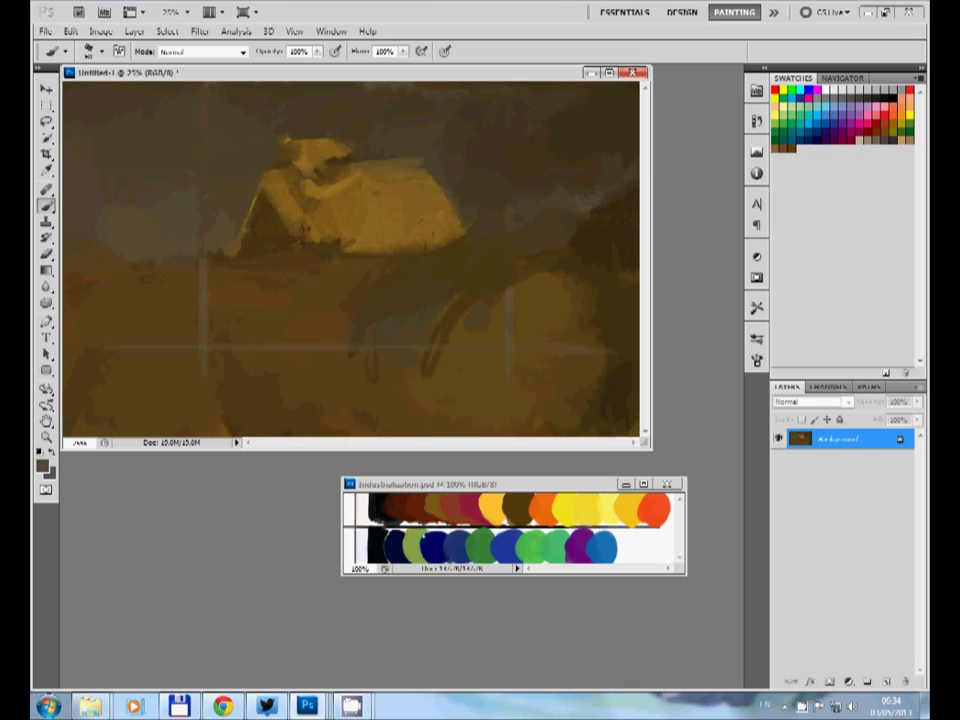
Paint ochre over the roof highlights and add darker streaks across the yellow roof.
{"action": "left_click", "coordinate": [304, 160], "text": "alt"}
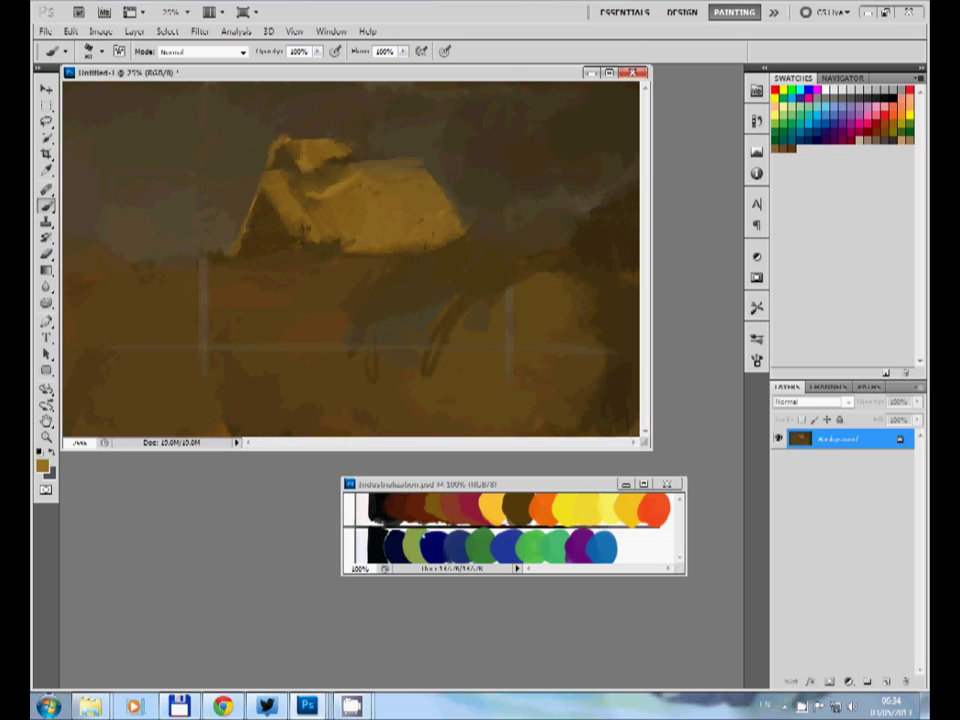
{"action": "mouse_move", "coordinate": [280, 148]}
{"action": "left_mouse_down"}
{"action": "mouse_move", "coordinate": [345, 172]}
{"action": "mouse_move", "coordinate": [266, 176]}
{"action": "mouse_move", "coordinate": [322, 172]}
{"action": "left_mouse_up"}
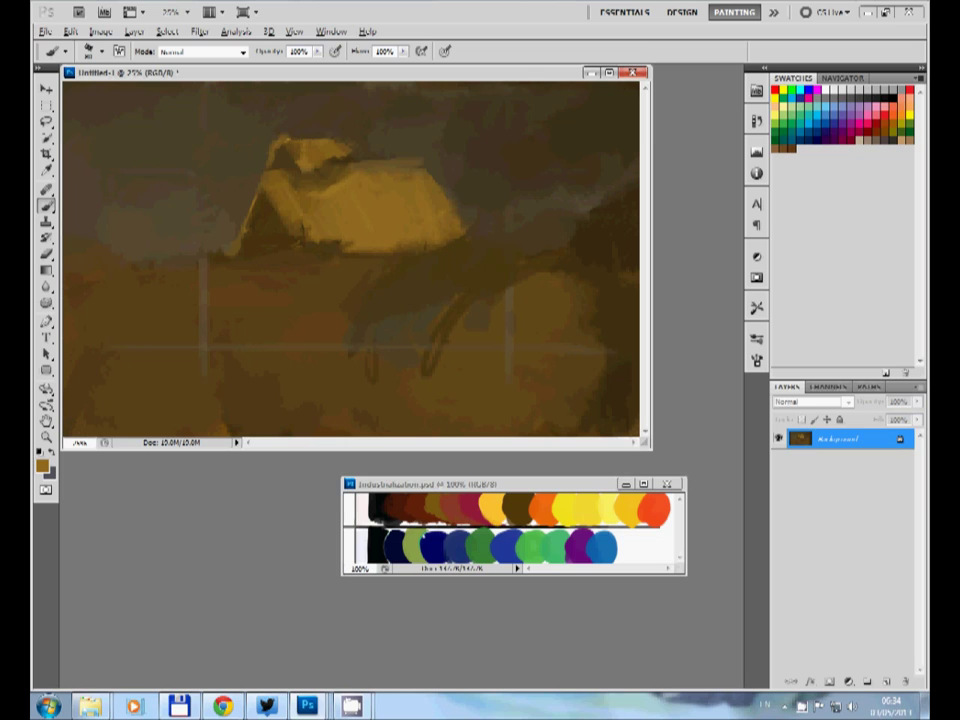
{"action": "left_click_drag", "start_coordinate": [423, 177], "coordinate": [423, 217]}
{"action": "left_click_drag", "start_coordinate": [340, 124], "coordinate": [345, 175]}
{"action": "left_click_drag", "start_coordinate": [305, 124], "coordinate": [325, 178]}
{"action": "left_click_drag", "start_coordinate": [275, 134], "coordinate": [295, 180]}
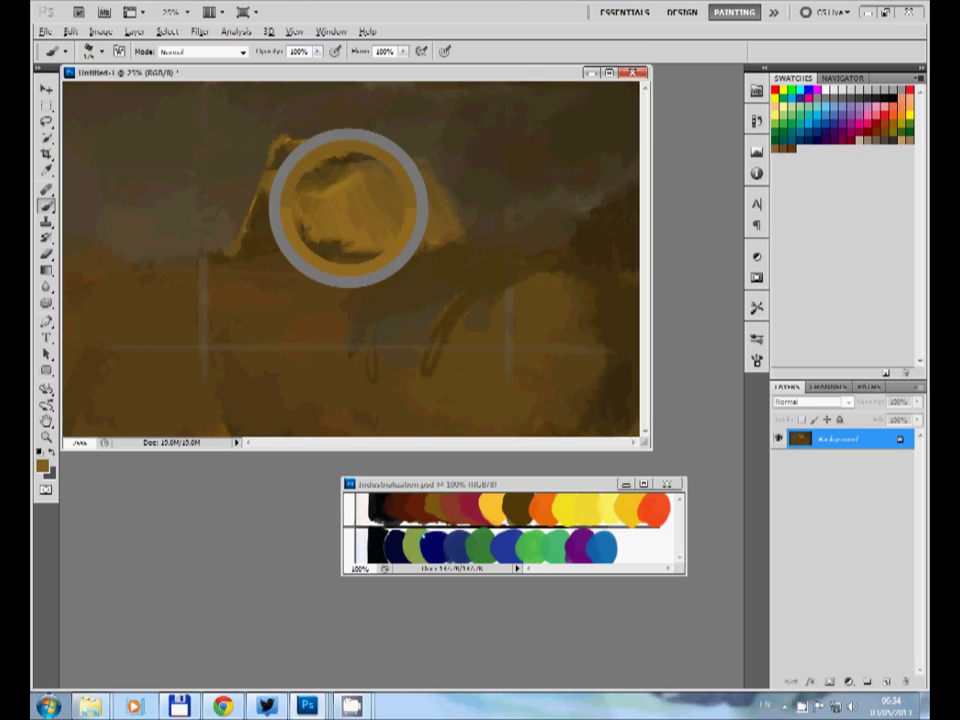
Brighten the roof peak with yellow and paint a dark upright tree shape left of the roof.
{"action": "mouse_move", "coordinate": [320, 122]}
{"action": "left_mouse_down"}
{"action": "mouse_move", "coordinate": [325, 180]}
{"action": "mouse_move", "coordinate": [302, 165]}
{"action": "left_mouse_up"}
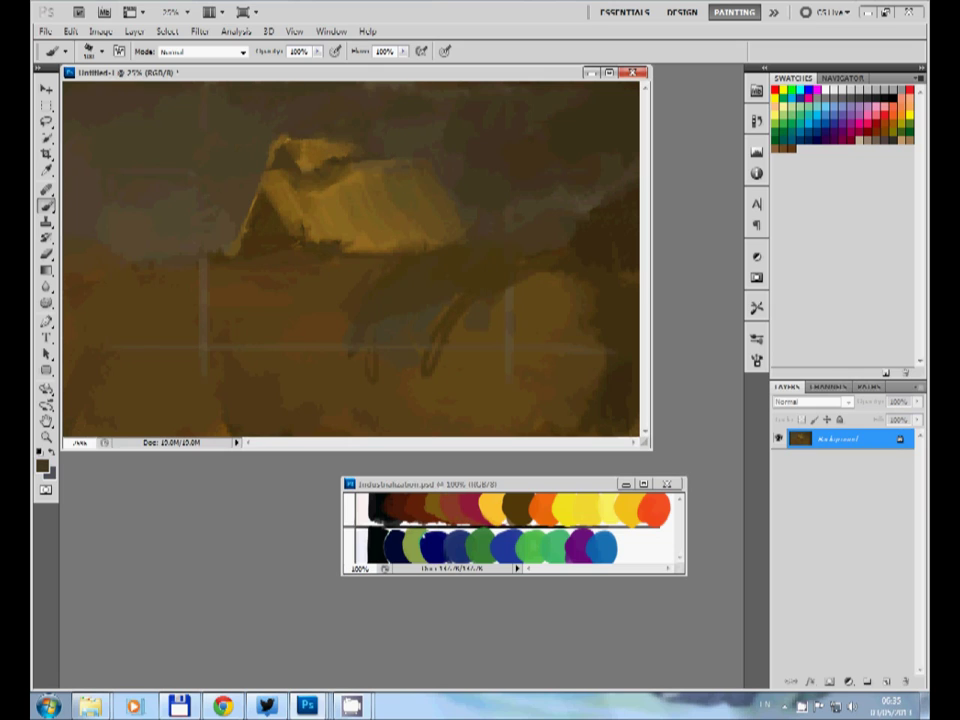
{"action": "left_click_drag", "start_coordinate": [373, 145], "coordinate": [300, 150]}
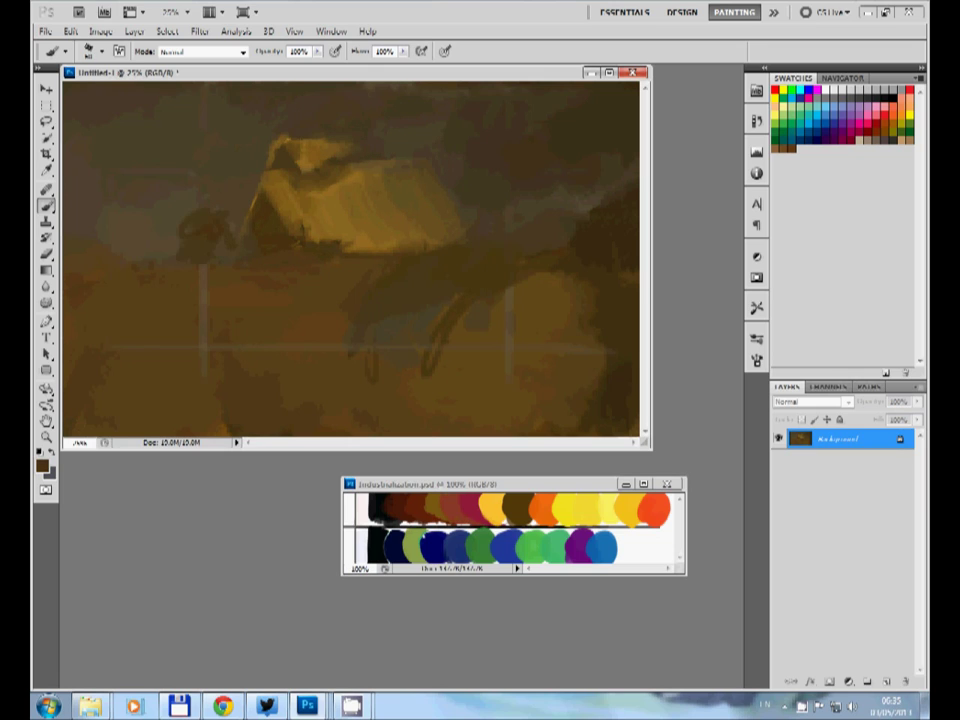
{"action": "mouse_move", "coordinate": [188, 222]}
{"action": "left_mouse_down"}
{"action": "mouse_move", "coordinate": [222, 228]}
{"action": "mouse_move", "coordinate": [215, 210]}
{"action": "mouse_move", "coordinate": [205, 255]}
{"action": "left_mouse_up"}
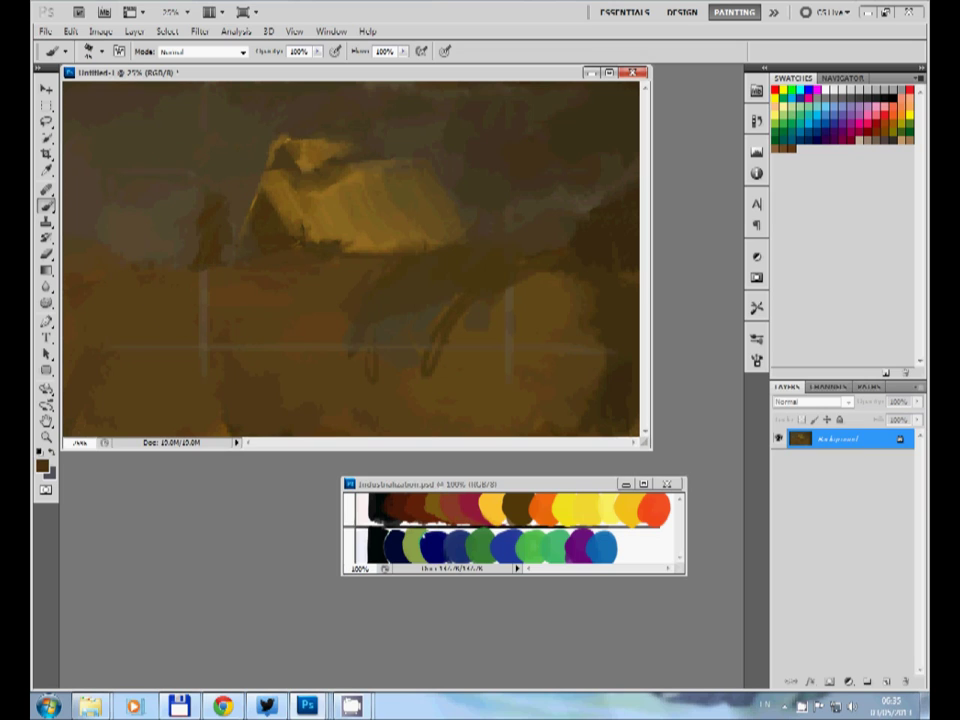
{"action": "left_click_drag", "start_coordinate": [212, 208], "coordinate": [208, 244]}
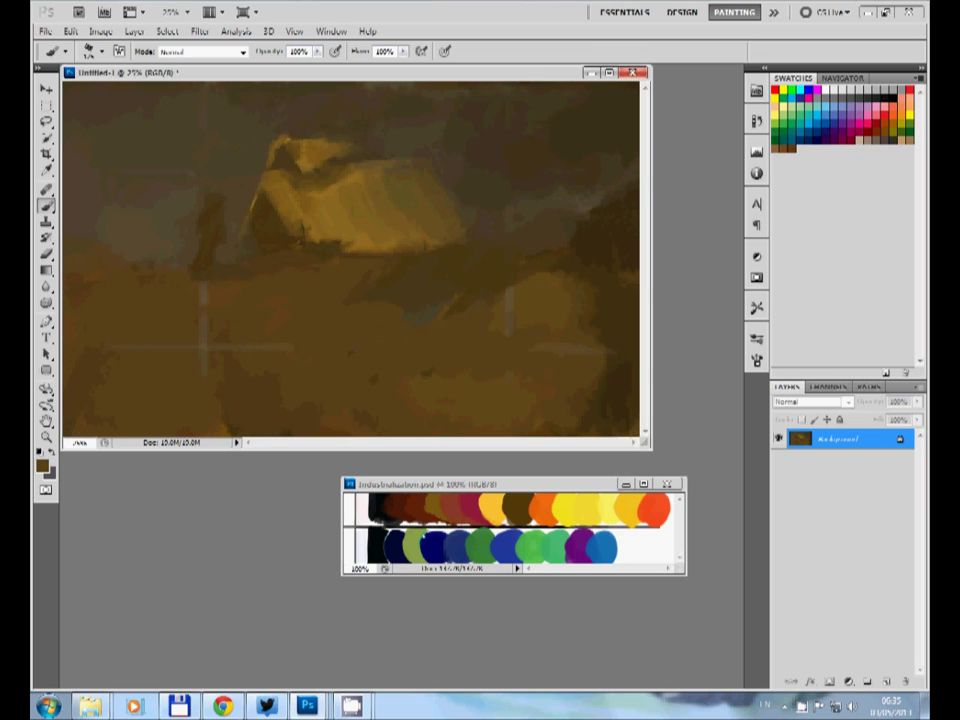
Brush brown over the lower right, reshape the yellow roof, and lighten the figure's head.
{"action": "left_click_drag", "start_coordinate": [450, 310], "coordinate": [380, 360]}
{"action": "mouse_move", "coordinate": [282, 208]}
{"action": "left_mouse_down"}
{"action": "mouse_move", "coordinate": [235, 214]}
{"action": "mouse_move", "coordinate": [275, 208]}
{"action": "left_mouse_up"}
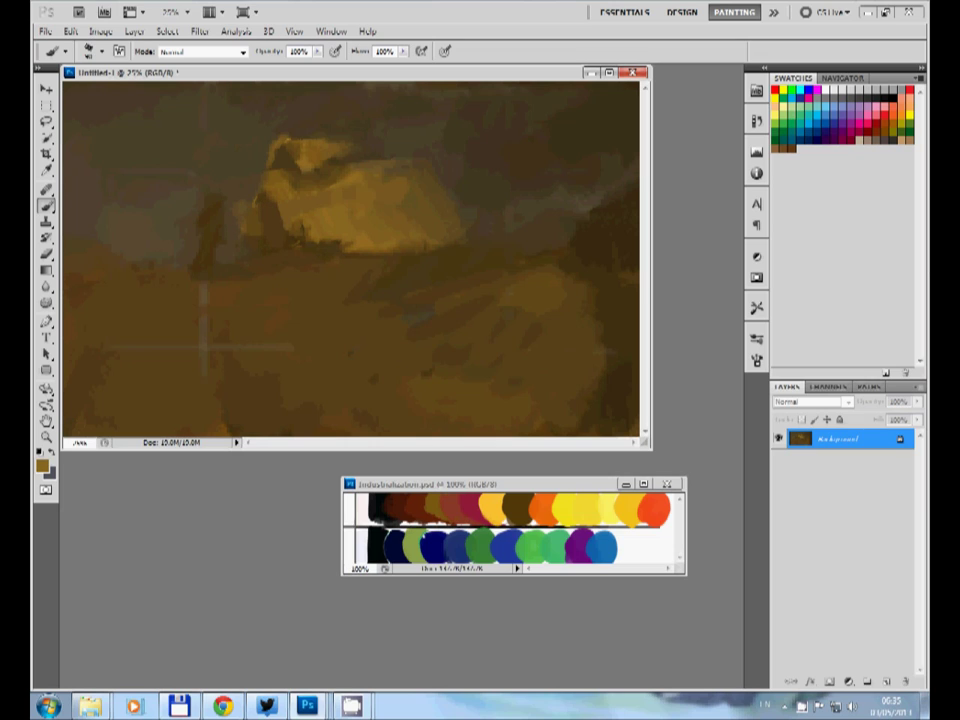
{"action": "left_click_drag", "start_coordinate": [330, 162], "coordinate": [285, 152]}
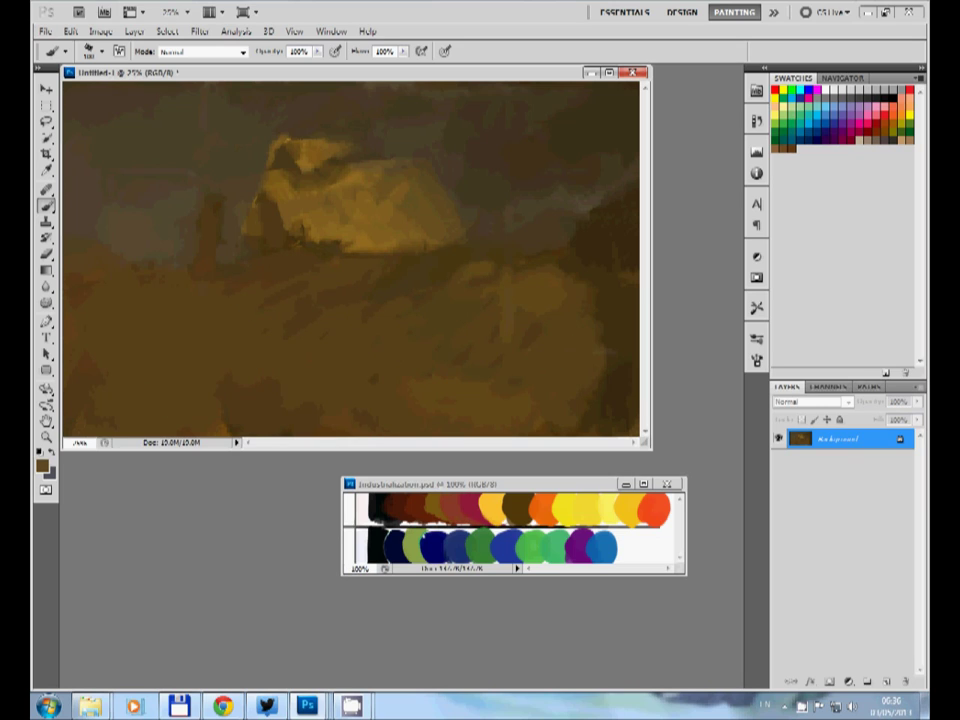
{"action": "left_click_drag", "start_coordinate": [203, 212], "coordinate": [209, 204]}
{"action": "left_click_drag", "start_coordinate": [191, 155], "coordinate": [196, 177]}
With a larger brush, add a light stroke on the hut's left edge and dark dabs on it.
{"action": "key", "text": "bracketright"}
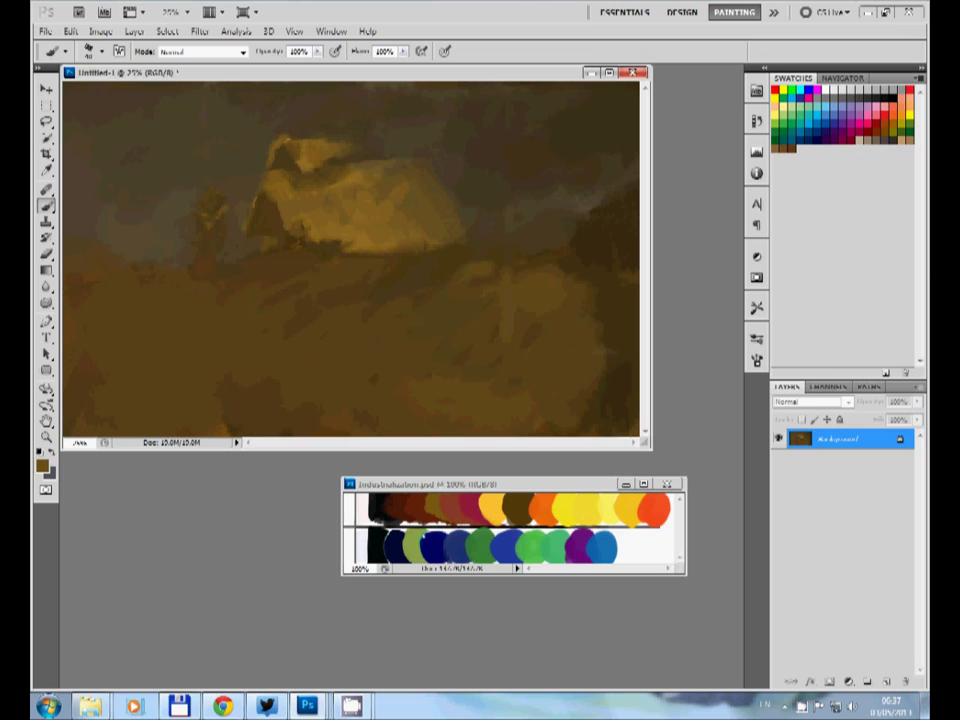
{"action": "left_click_drag", "start_coordinate": [263, 228], "coordinate": [260, 252]}
{"action": "left_click", "coordinate": [352, 222]}
{"action": "left_click", "coordinate": [362, 242], "text": "alt"}
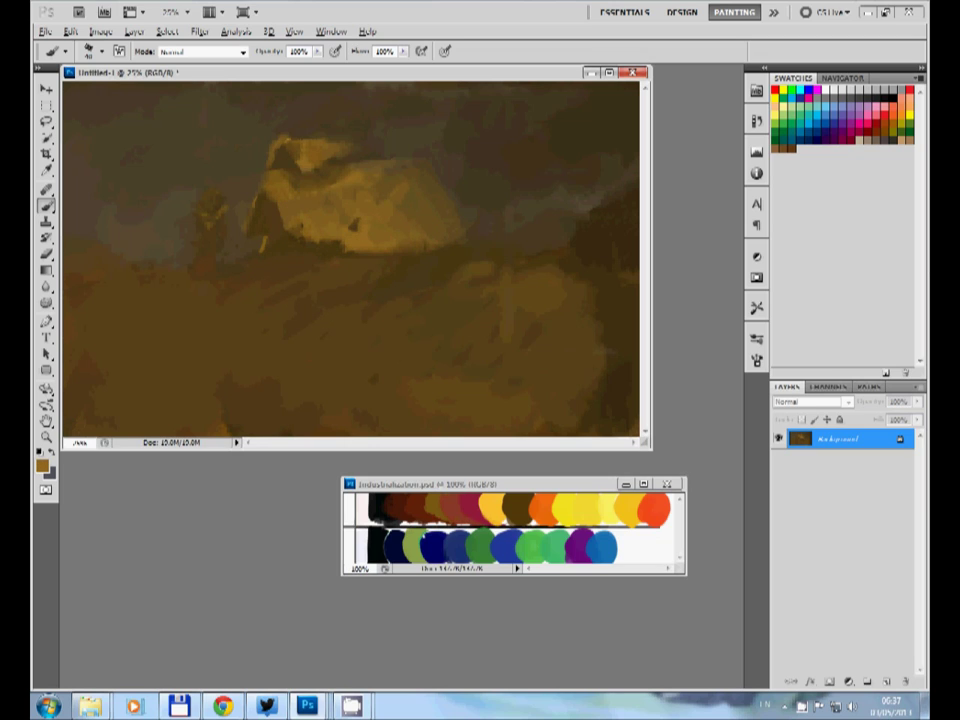
{"action": "left_click", "coordinate": [389, 230], "text": "alt"}
{"action": "left_click", "coordinate": [413, 195]}
Paint an olive-green stroke on the figure, sampling hut and figure colours around it.
{"action": "left_click", "coordinate": [270, 152], "text": "alt"}
{"action": "left_click", "coordinate": [306, 166], "text": "alt"}
{"action": "left_click", "coordinate": [293, 140], "text": "alt"}
{"action": "left_click", "coordinate": [212, 179], "text": "alt"}
{"action": "left_click_drag", "start_coordinate": [193, 209], "coordinate": [226, 208]}
{"action": "left_click", "coordinate": [205, 213], "text": "alt"}
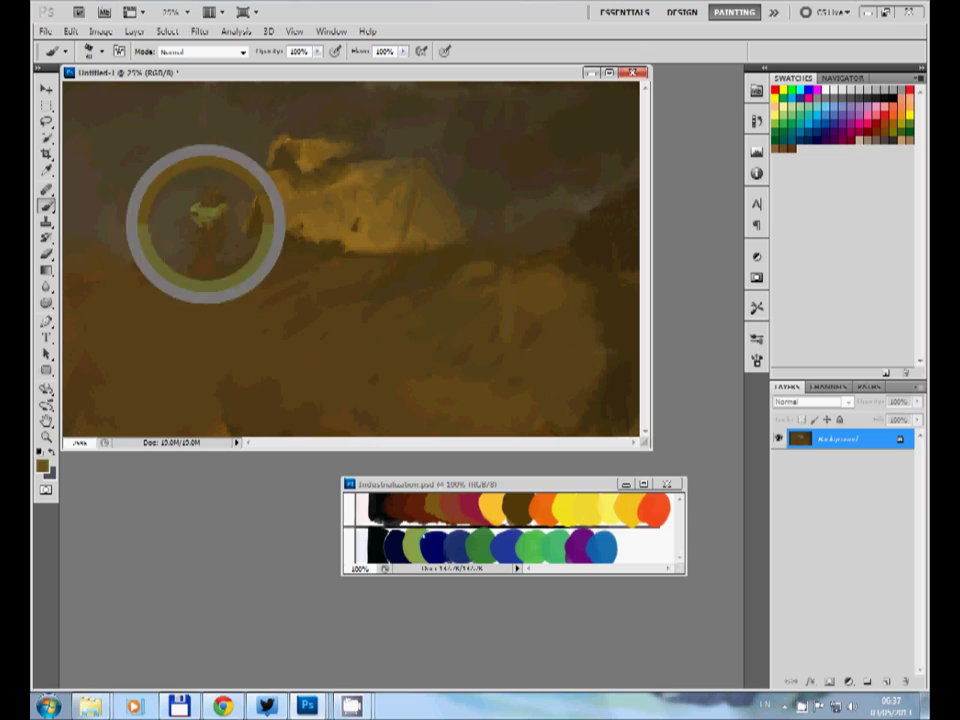
{"action": "left_click", "coordinate": [206, 212], "text": "alt"}
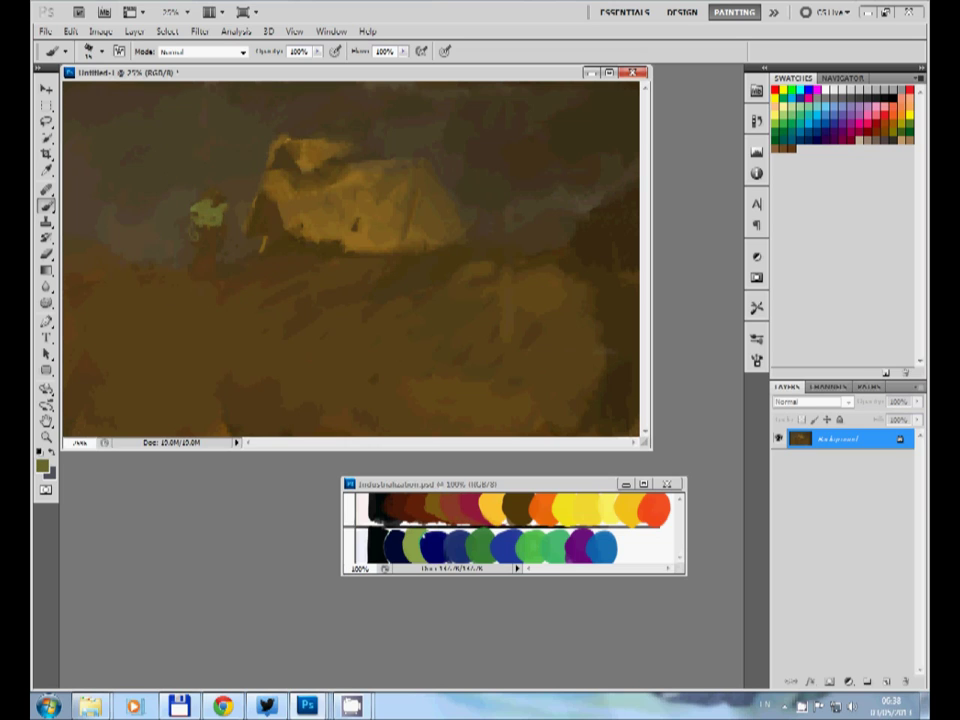
{"action": "left_click", "coordinate": [203, 213], "text": "alt"}
{"action": "left_click", "coordinate": [208, 214], "text": "alt"}
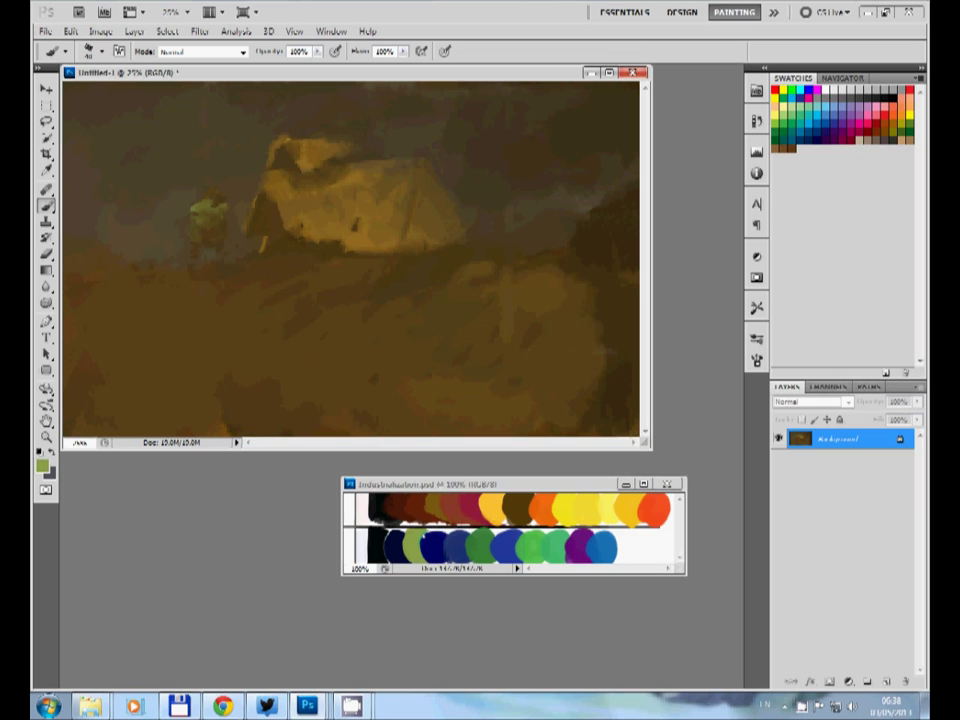
{"action": "left_click", "coordinate": [206, 210], "text": "alt"}
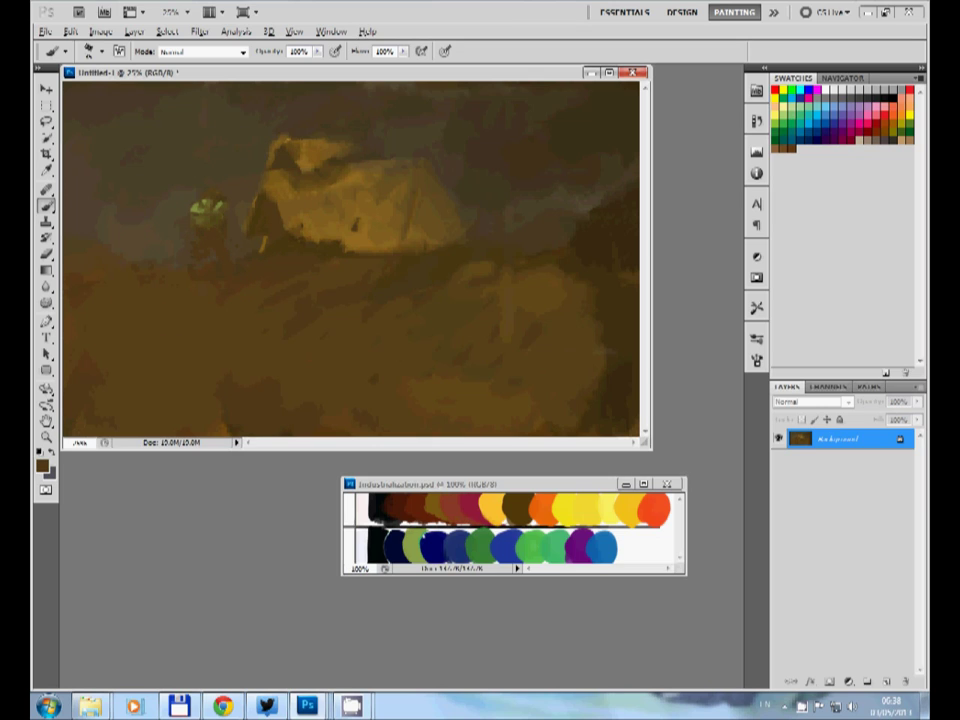
Paint light ochre ground and pale grey smoke at the figure's feet.
{"action": "left_click", "coordinate": [160, 215], "text": "alt"}
{"action": "left_click", "coordinate": [270, 185], "text": "alt"}
{"action": "left_click_drag", "start_coordinate": [186, 279], "coordinate": [217, 276]}
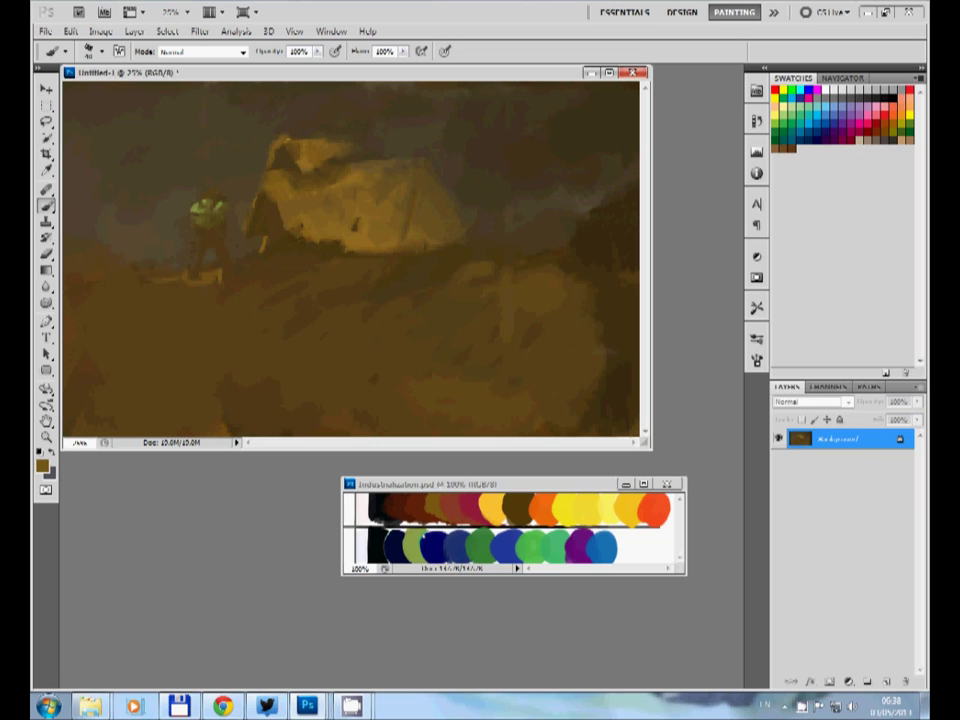
{"action": "left_click", "coordinate": [200, 273], "text": "alt"}
{"action": "left_click", "coordinate": [256, 273], "text": "alt"}
{"action": "left_click_drag", "start_coordinate": [160, 265], "coordinate": [235, 245]}
Extend grey smoke left below the figure and cover its head and shoulders in grey-tan.
{"action": "left_click", "coordinate": [240, 262], "text": "alt"}
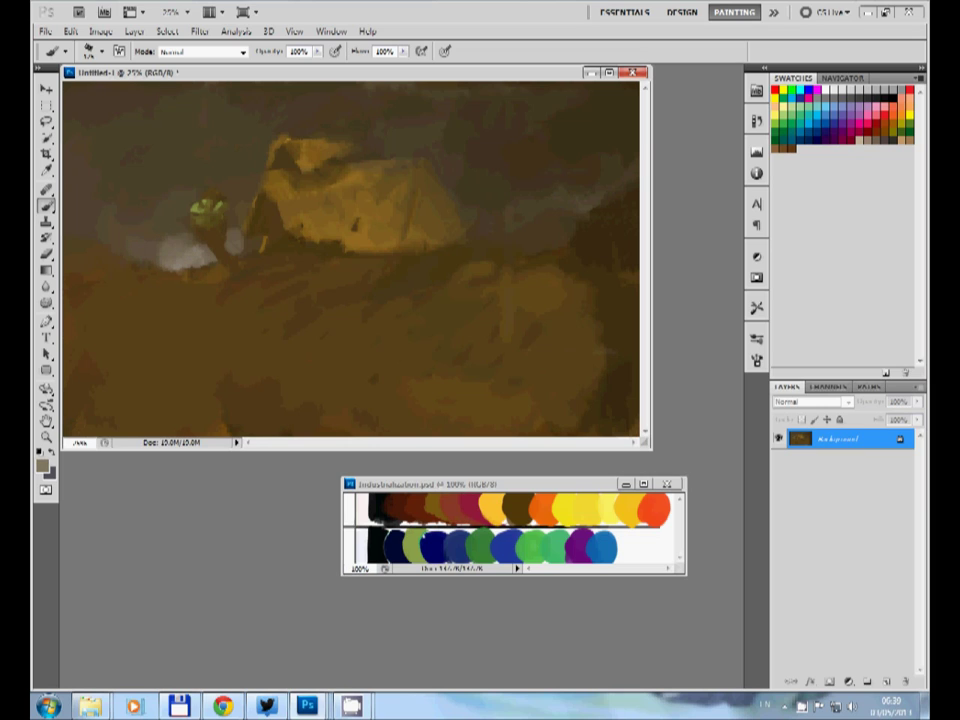
{"action": "left_click_drag", "start_coordinate": [180, 232], "coordinate": [140, 245]}
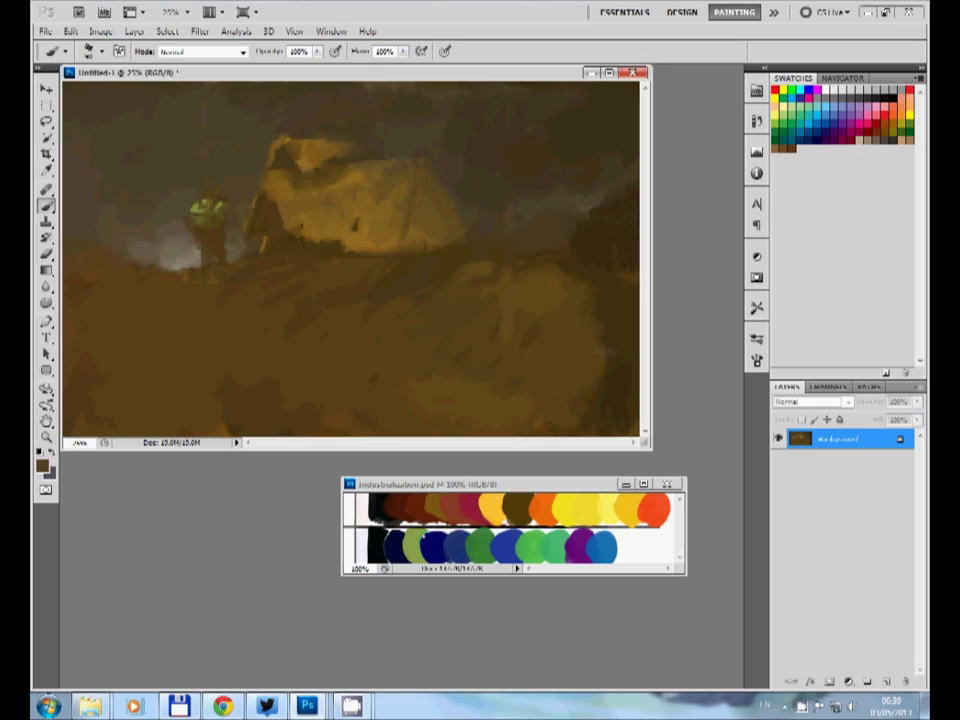
{"action": "left_click", "coordinate": [178, 250], "text": "alt"}
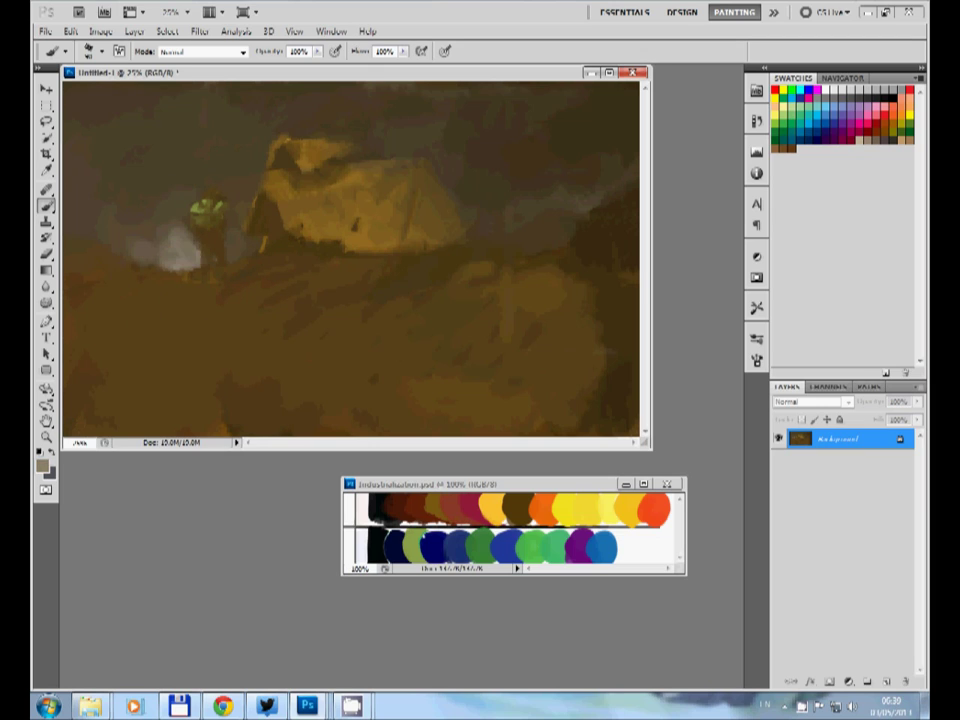
{"action": "left_click_drag", "start_coordinate": [188, 212], "coordinate": [228, 207]}
{"action": "left_click", "coordinate": [212, 194]}
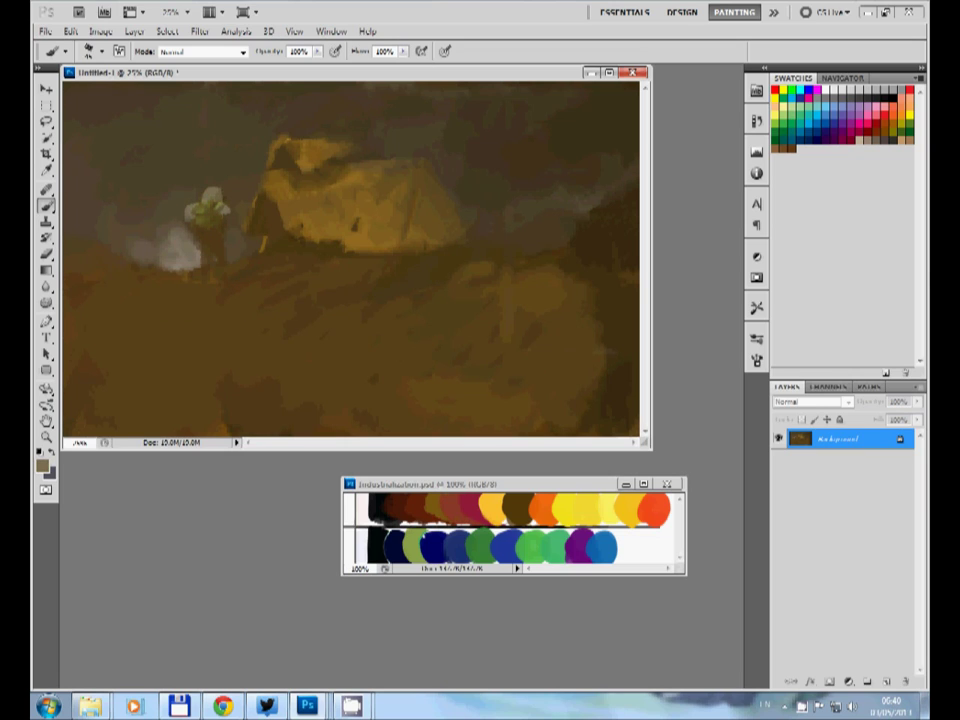
Extend the whitish smoke to the right and paint a thin dark staff beside the figure.
{"action": "left_click", "coordinate": [189, 167], "text": "alt"}
{"action": "left_click", "coordinate": [163, 180], "text": "alt"}
{"action": "left_click", "coordinate": [170, 197], "text": "alt"}
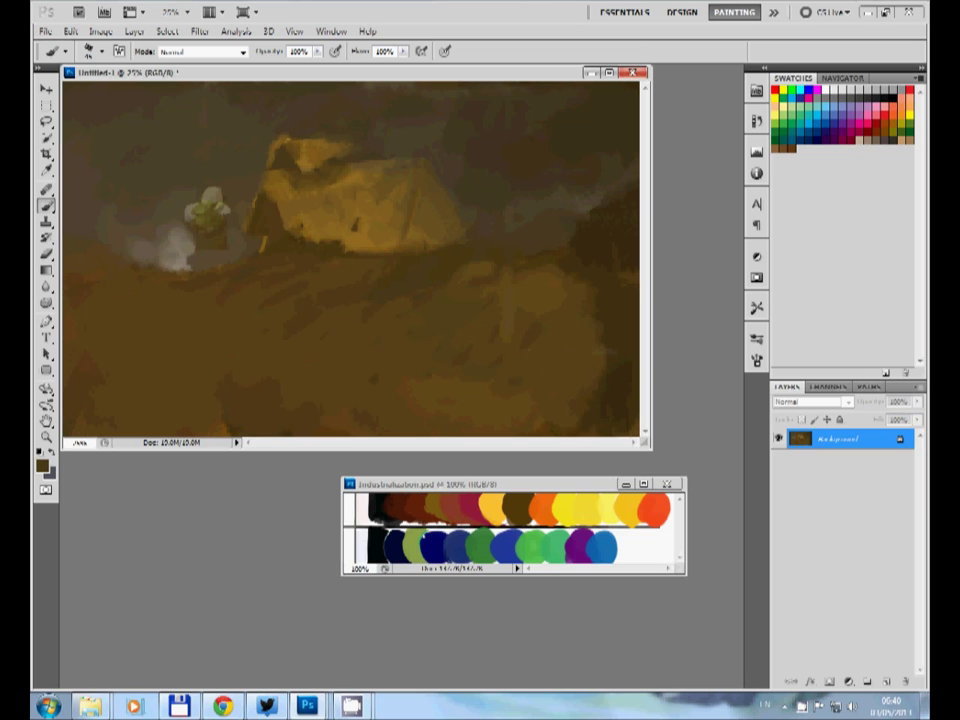
{"action": "left_click_drag", "start_coordinate": [268, 238], "coordinate": [327, 230]}
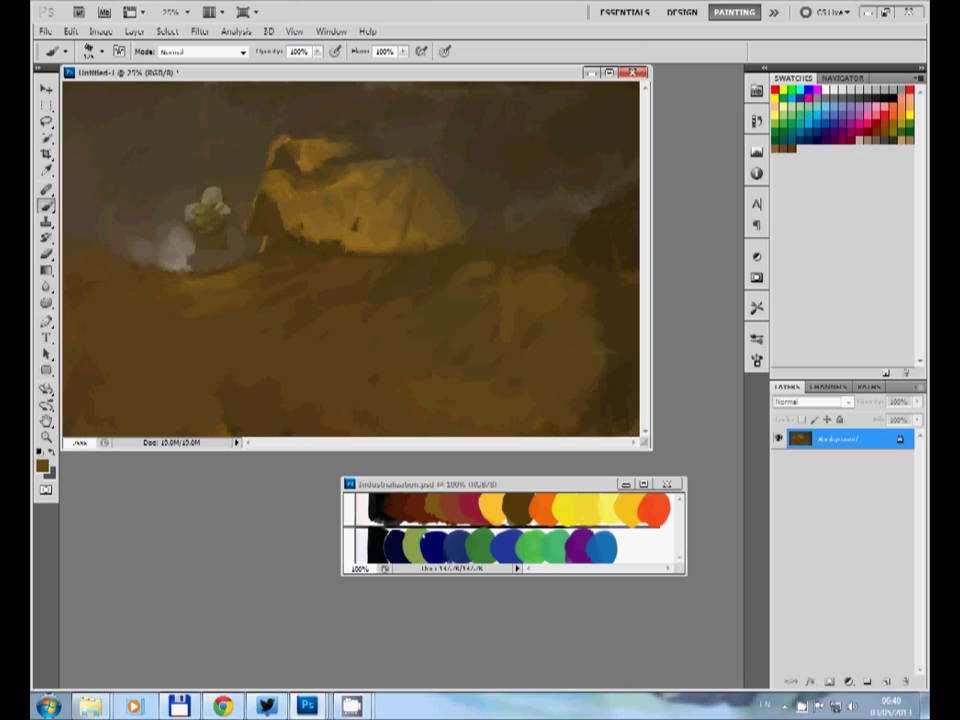
{"action": "left_click_drag", "start_coordinate": [175, 262], "coordinate": [220, 262]}
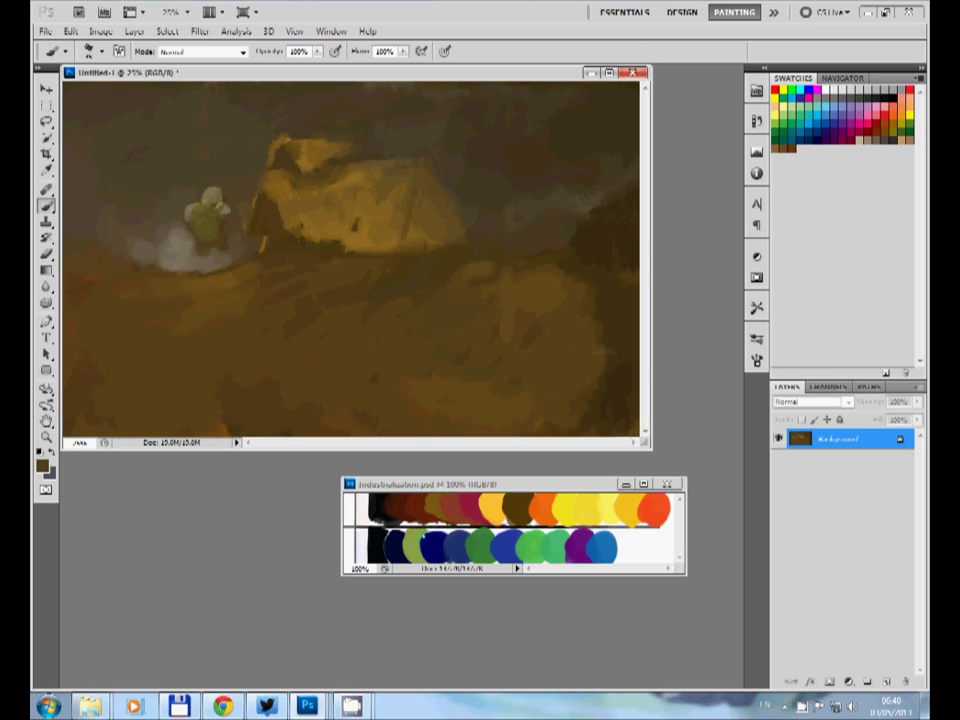
{"action": "left_click_drag", "start_coordinate": [231, 202], "coordinate": [250, 265]}
Darken the lower part of the figure with a dark brown picked beside it.
{"action": "key", "text": "x"}
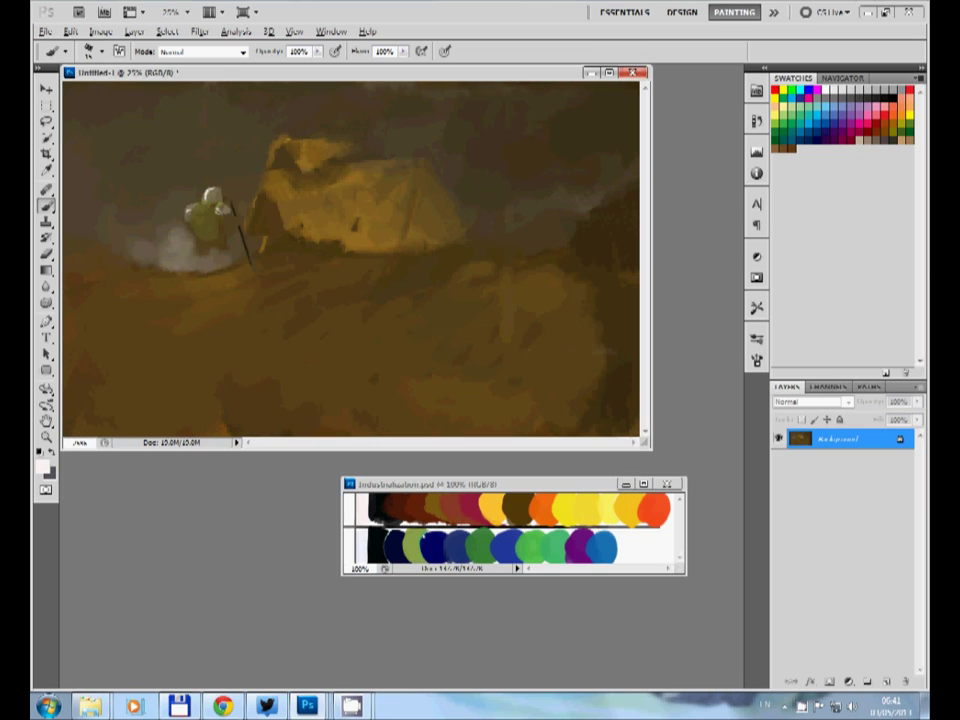
{"action": "left_click", "coordinate": [217, 207], "text": "alt"}
{"action": "left_click", "coordinate": [219, 209], "text": "alt"}
{"action": "left_click_drag", "start_coordinate": [216, 250], "coordinate": [220, 270]}
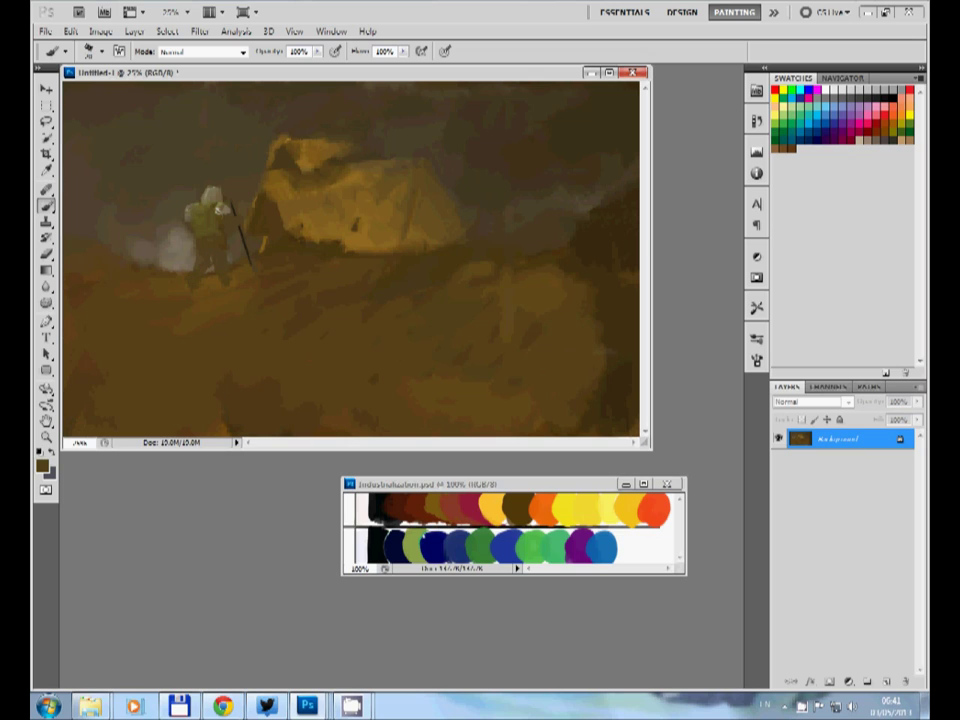
Paint out the staff in orange-brown and repaint a dark staff beside the figure.
{"action": "left_click", "coordinate": [189, 255], "text": "alt"}
{"action": "left_click", "coordinate": [148, 205], "text": "alt"}
{"action": "left_click", "coordinate": [169, 210], "text": "alt"}
{"action": "mouse_move", "coordinate": [246, 256]}
{"action": "left_mouse_down"}
{"action": "mouse_move", "coordinate": [242, 228]}
{"action": "mouse_move", "coordinate": [240, 250]}
{"action": "left_mouse_up"}
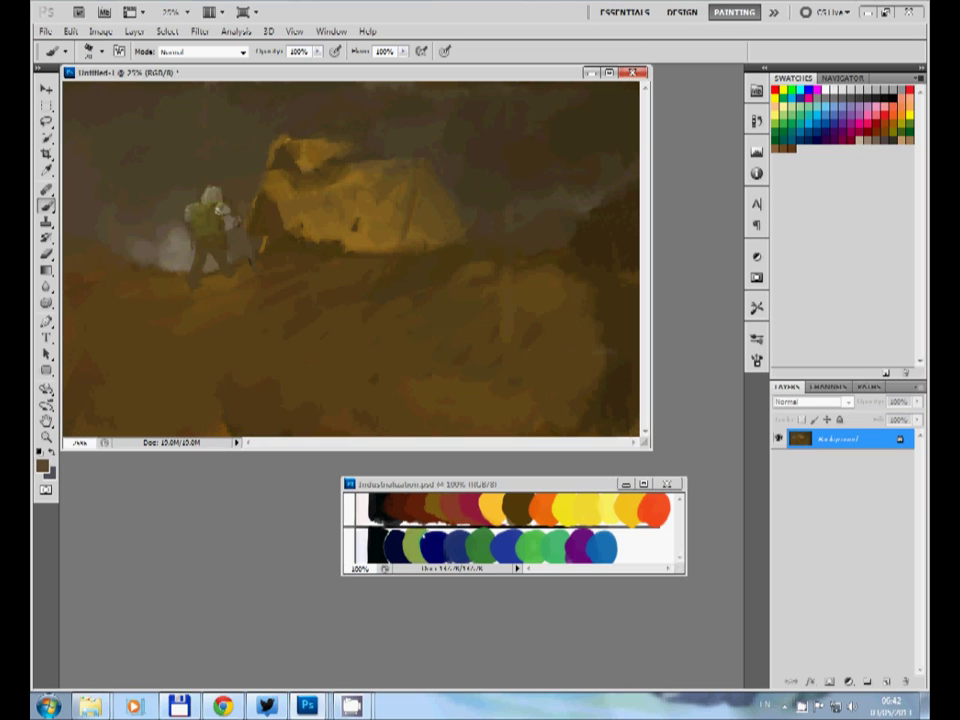
{"action": "left_click_drag", "start_coordinate": [248, 228], "coordinate": [242, 260]}
Add light diagonal strokes on the ground below the figure and blend it into greyish smoke.
{"action": "left_click_drag", "start_coordinate": [162, 324], "coordinate": [276, 284]}
{"action": "left_click_drag", "start_coordinate": [226, 335], "coordinate": [278, 300]}
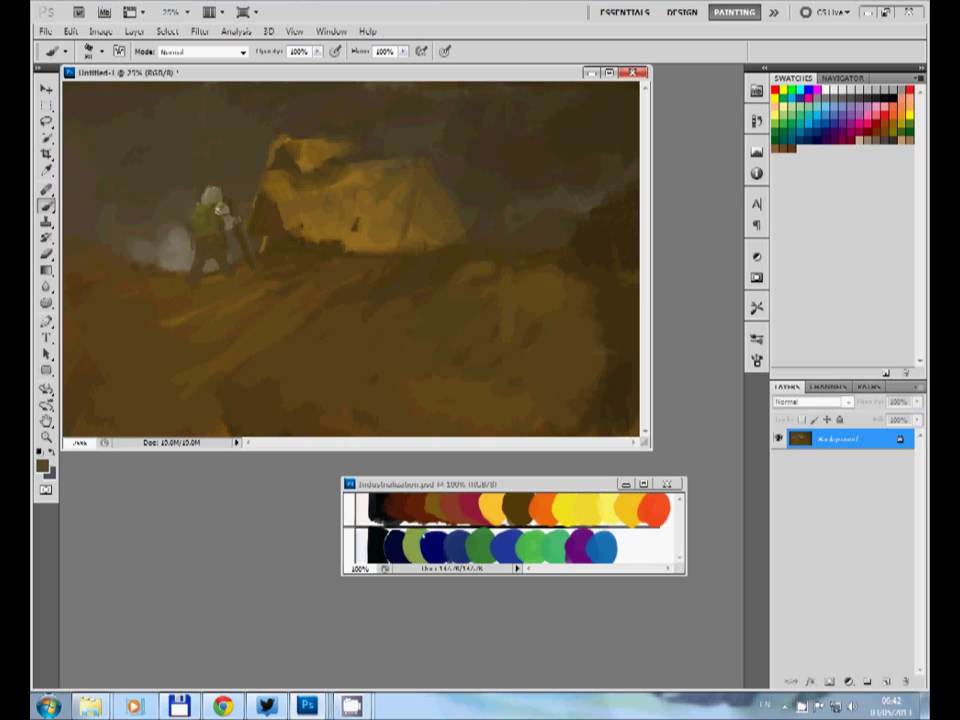
{"action": "left_click_drag", "start_coordinate": [182, 244], "coordinate": [221, 199]}
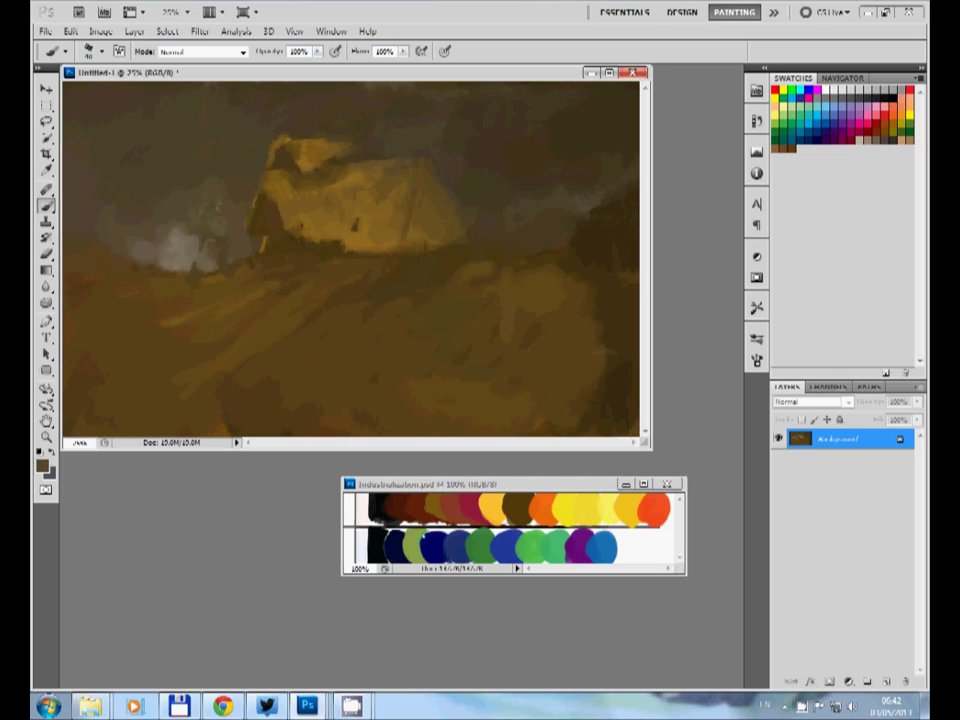
Mute the bright smoke to grey-brown, smooth the foreground, and add dark and orange marks on the figure.
{"action": "left_click_drag", "start_coordinate": [182, 251], "coordinate": [140, 190]}
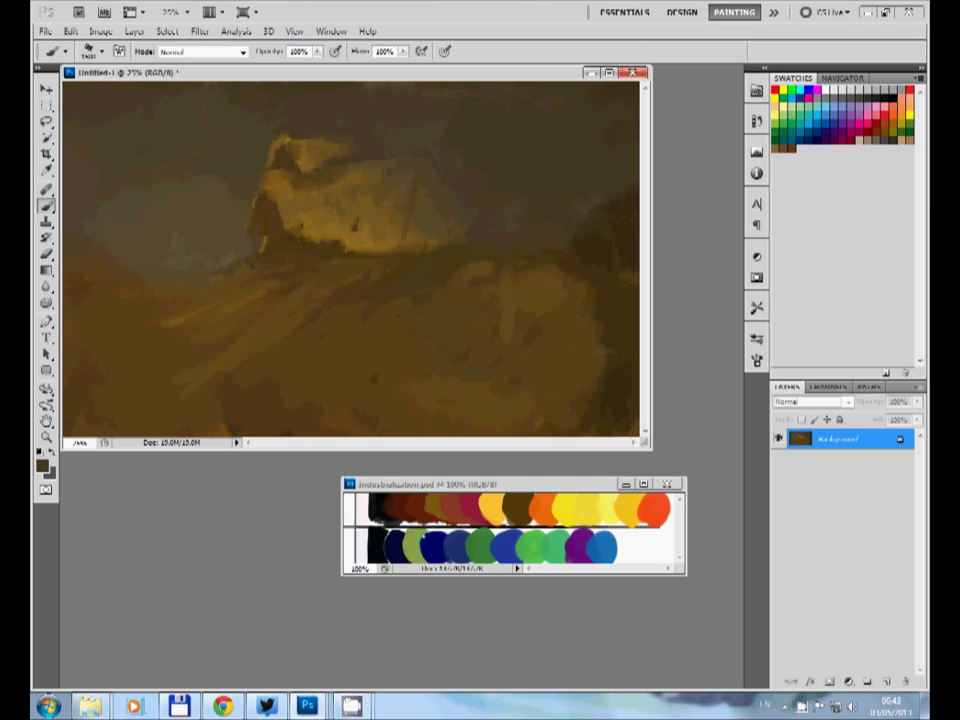
{"action": "left_click_drag", "start_coordinate": [380, 300], "coordinate": [580, 400]}
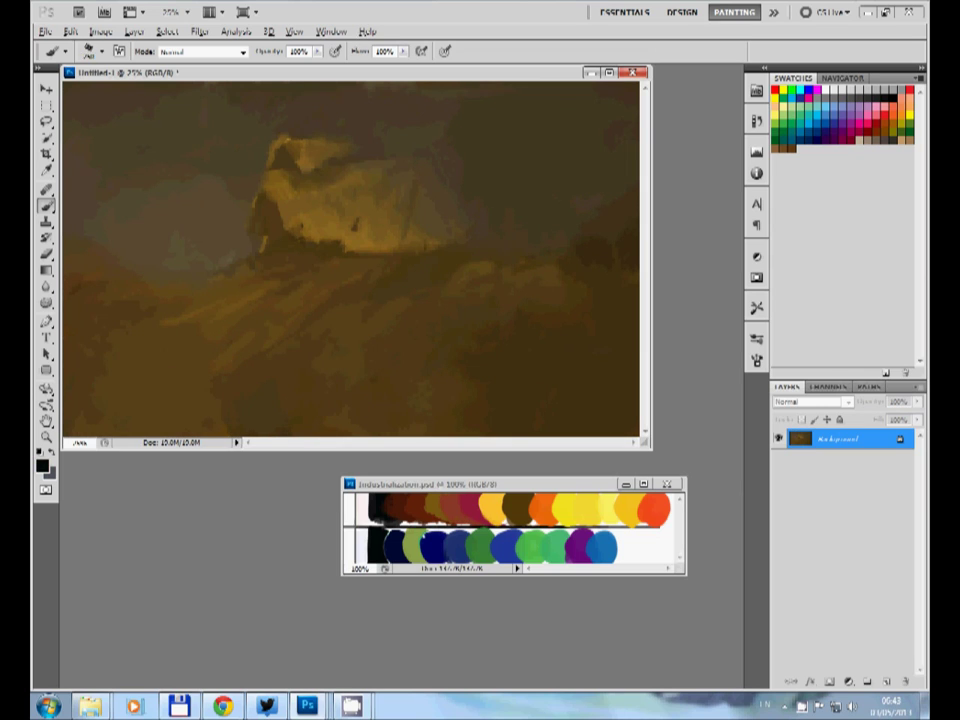
{"action": "left_click_drag", "start_coordinate": [230, 296], "coordinate": [234, 312]}
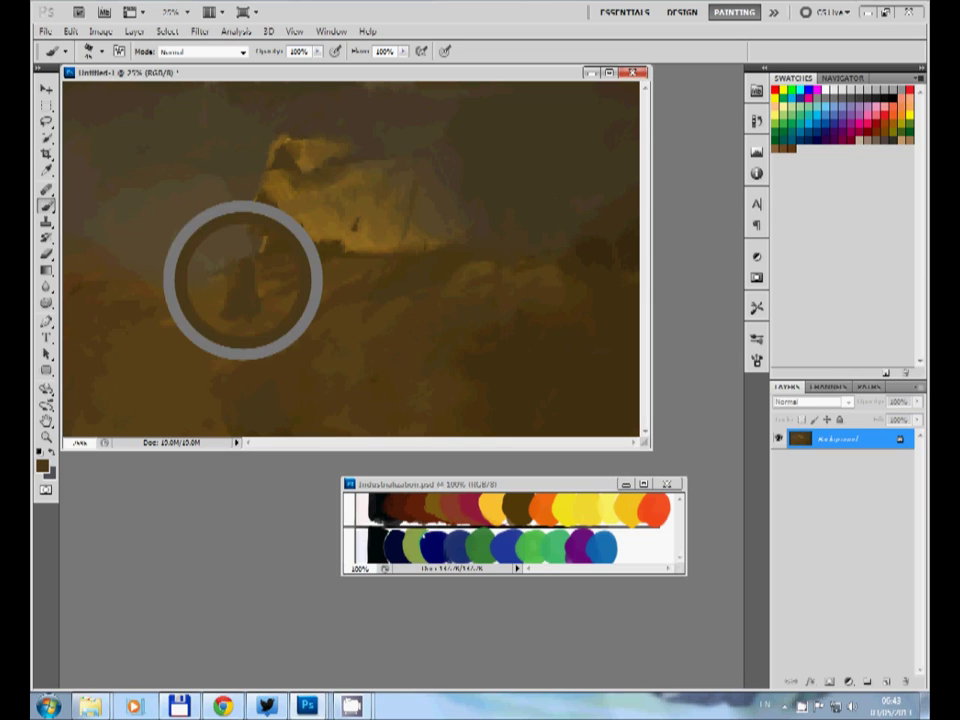
{"action": "left_click_drag", "start_coordinate": [222, 278], "coordinate": [218, 300]}
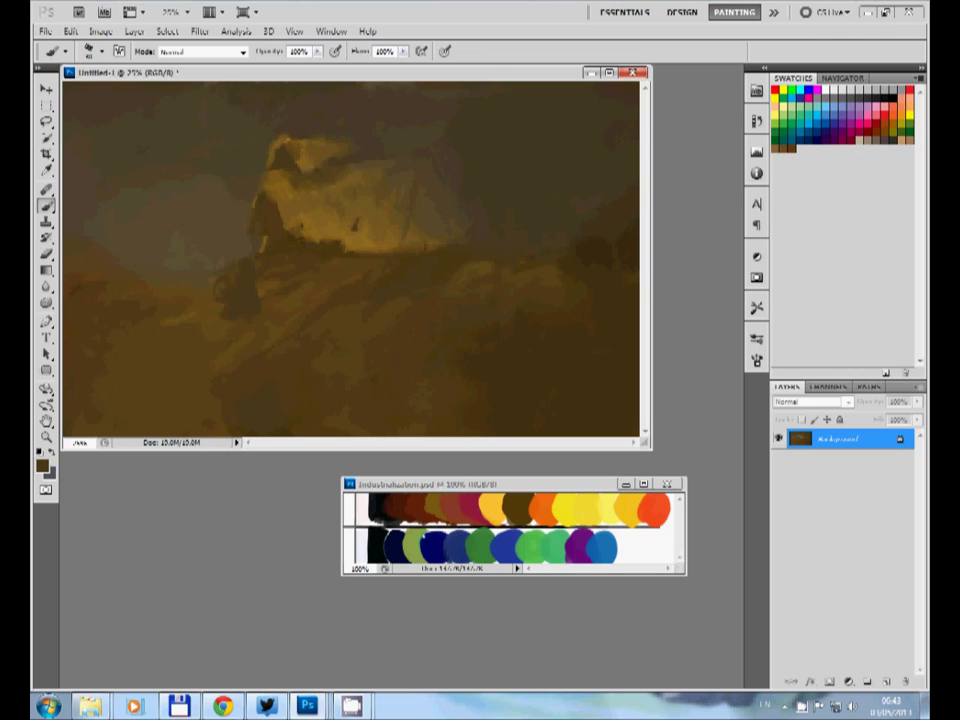
{"action": "mouse_move", "coordinate": [236, 268]}
{"action": "left_mouse_down"}
{"action": "mouse_move", "coordinate": [245, 280]}
{"action": "mouse_move", "coordinate": [274, 254]}
{"action": "left_mouse_up"}
{"action": "left_click", "coordinate": [268, 258], "text": "alt"}
{"action": "left_click", "coordinate": [232, 285], "text": "alt"}
Sample mustard ochre around the figure and paint diagonal ochre strokes over it.
{"action": "left_click", "coordinate": [320, 210], "text": "alt"}
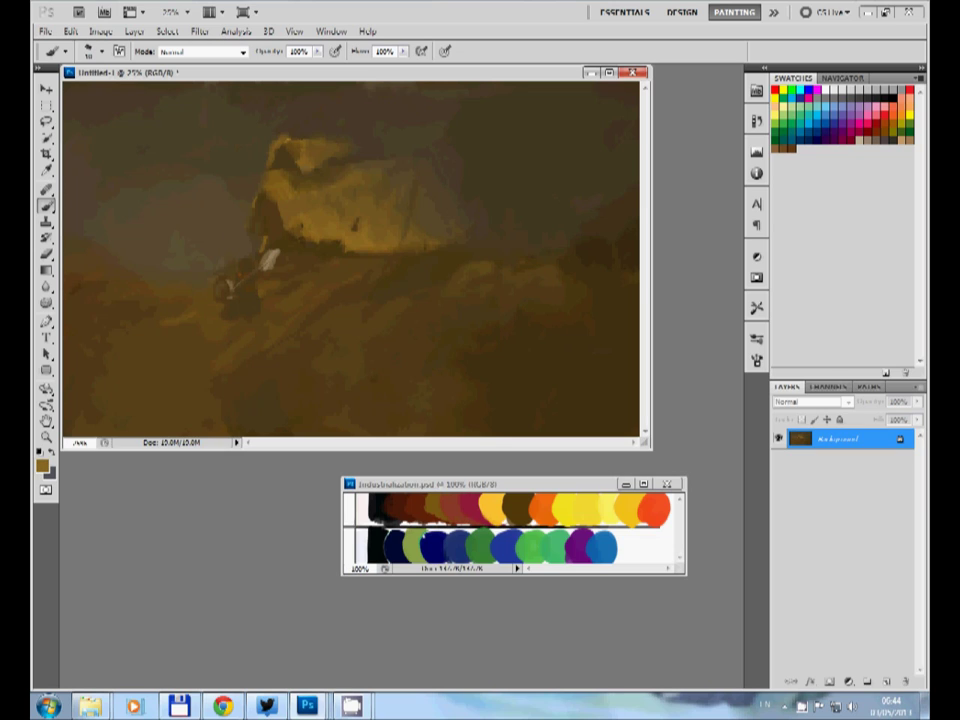
{"action": "left_click", "coordinate": [245, 262], "text": "alt"}
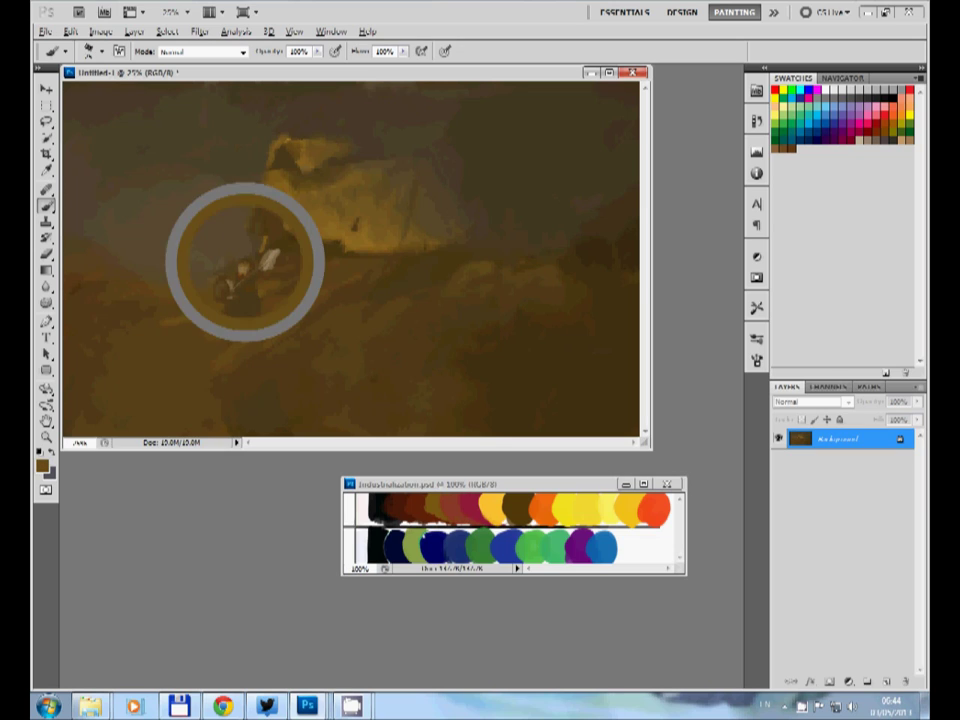
{"action": "left_click", "coordinate": [255, 285], "text": "alt"}
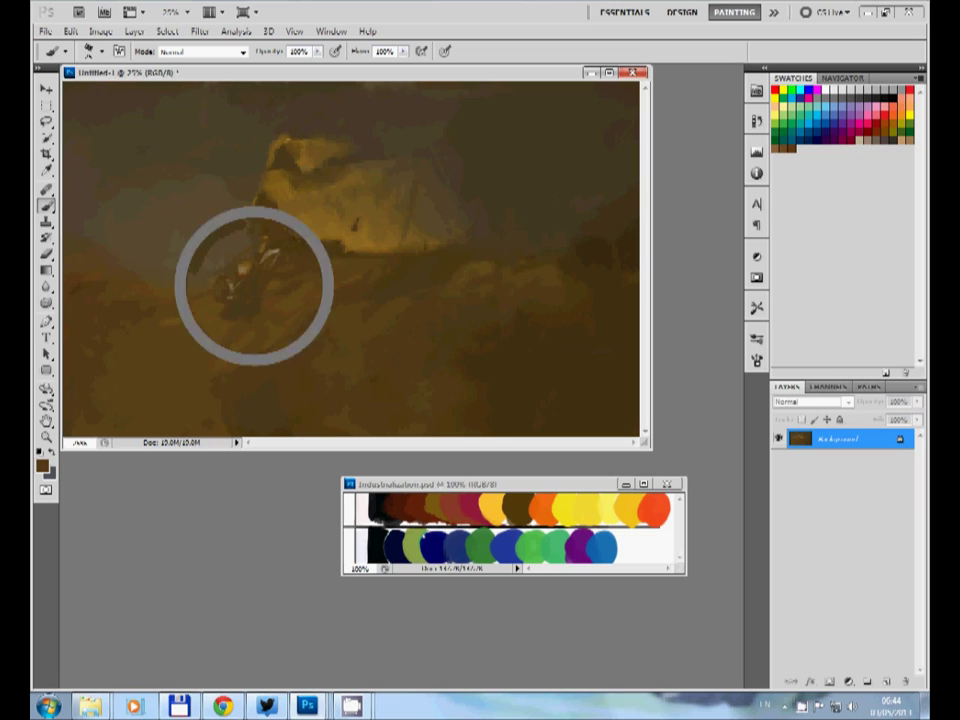
{"action": "left_click_drag", "start_coordinate": [170, 305], "coordinate": [285, 280]}
{"action": "left_click_drag", "start_coordinate": [200, 315], "coordinate": [270, 275]}
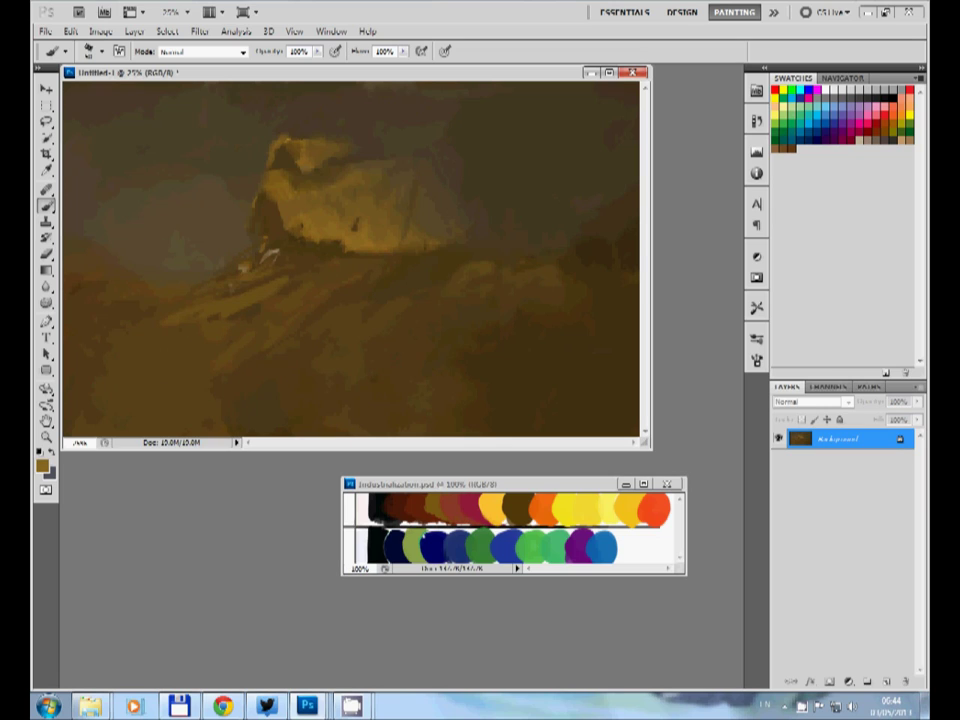
{"action": "left_click_drag", "start_coordinate": [165, 305], "coordinate": [270, 258]}
{"action": "left_click_drag", "start_coordinate": [180, 300], "coordinate": [265, 262]}
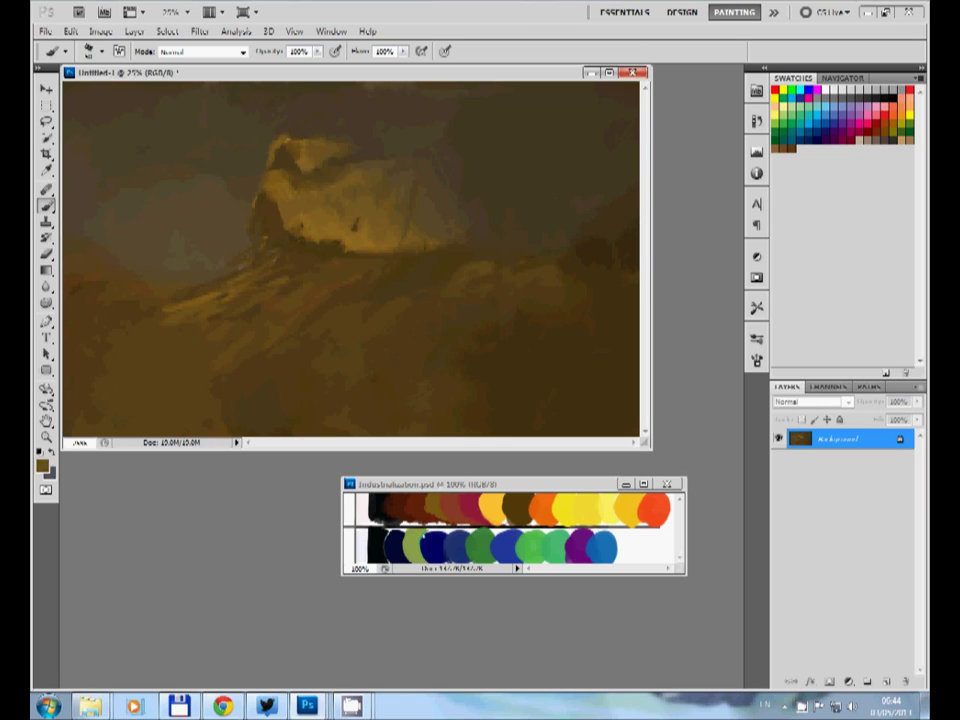
{"action": "left_click_drag", "start_coordinate": [169, 240], "coordinate": [192, 233]}
Sample hill colours and paint ochre streaks along the lower-left slope.
{"action": "left_click", "coordinate": [288, 248], "text": "alt"}
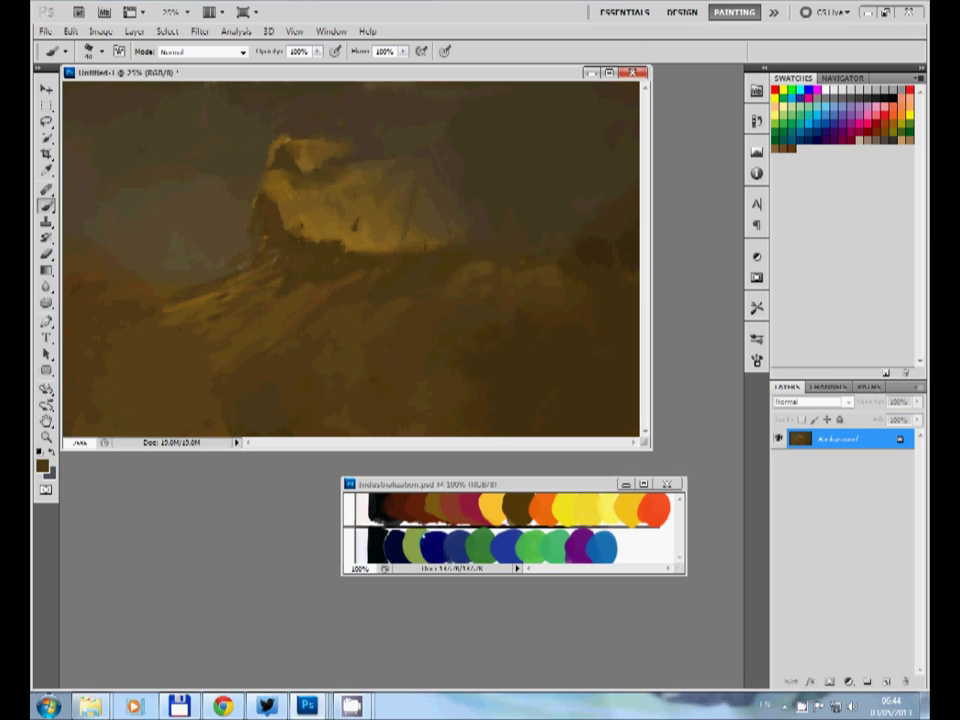
{"action": "left_click", "coordinate": [326, 263], "text": "alt"}
{"action": "left_click", "coordinate": [189, 292], "text": "alt"}
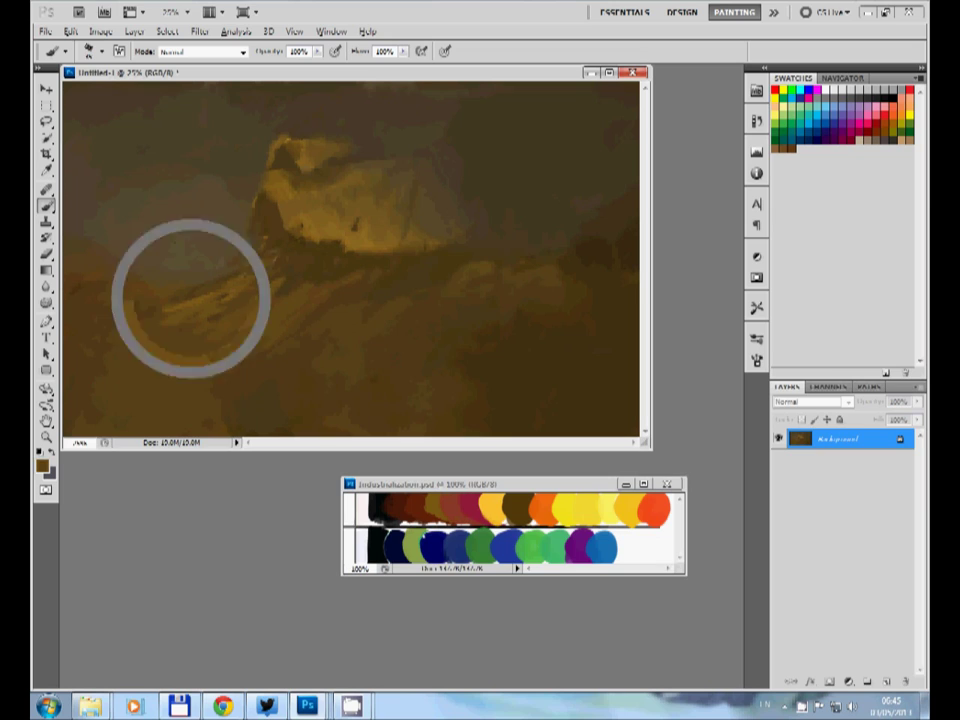
{"action": "left_click_drag", "start_coordinate": [150, 300], "coordinate": [230, 270]}
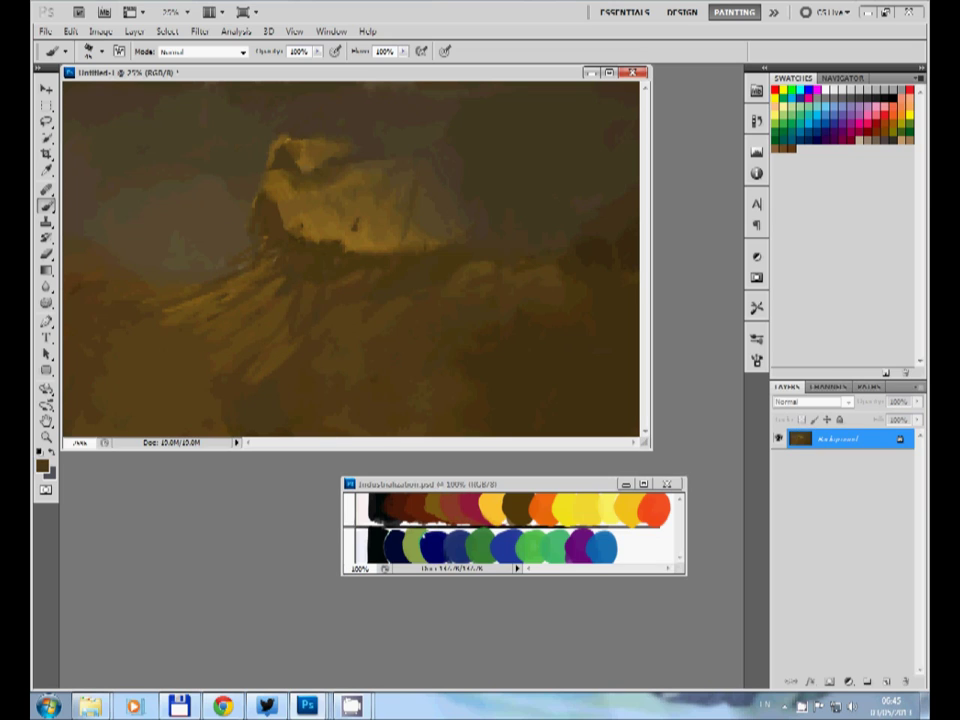
{"action": "left_click", "coordinate": [302, 298], "text": "alt"}
Try an olive-green streak on the slope, mute it with brown, and darken the ridge left of the hut.
{"action": "right_click", "coordinate": [261, 297], "text": "alt+shift"}
{"action": "left_click_drag", "start_coordinate": [281, 287], "coordinate": [257, 317]}
{"action": "left_click", "coordinate": [300, 330], "text": "alt"}
{"action": "left_click_drag", "start_coordinate": [199, 222], "coordinate": [253, 268]}
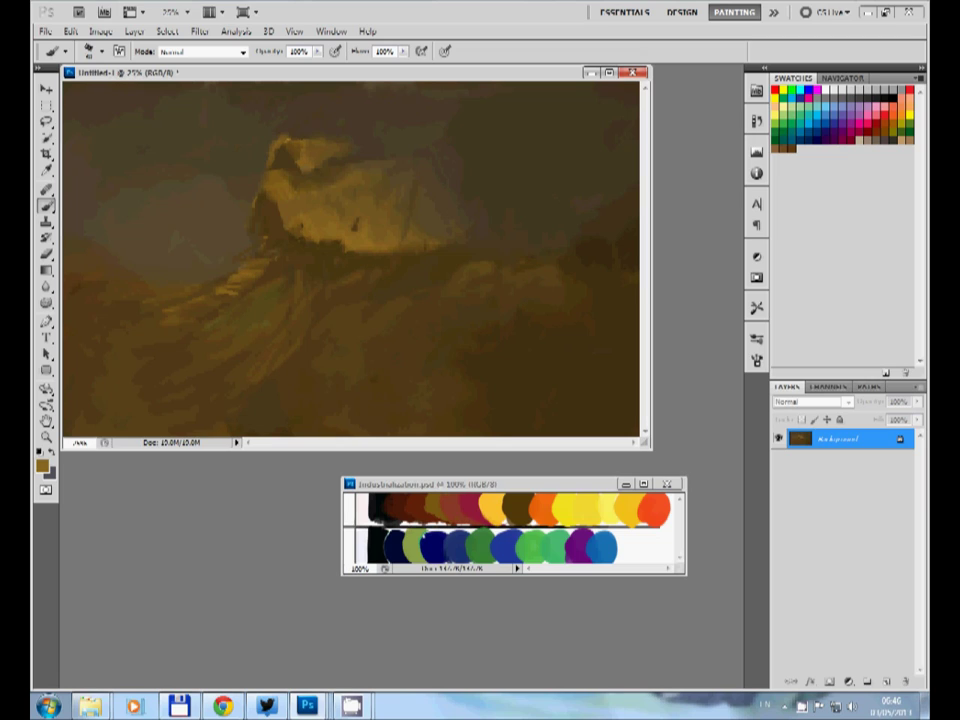
{"action": "left_click", "coordinate": [136, 234], "text": "alt"}
{"action": "left_click_drag", "start_coordinate": [232, 262], "coordinate": [210, 275]}
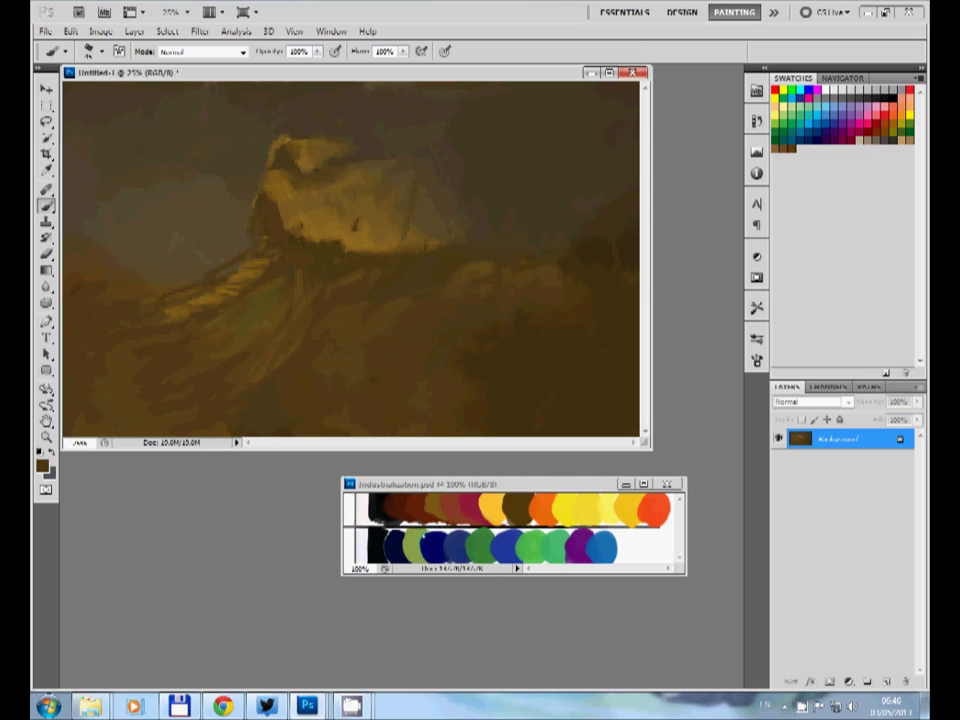
Dab a dark round window on the hut and sample olive-brown and roof colours.
{"action": "left_click", "coordinate": [318, 212]}
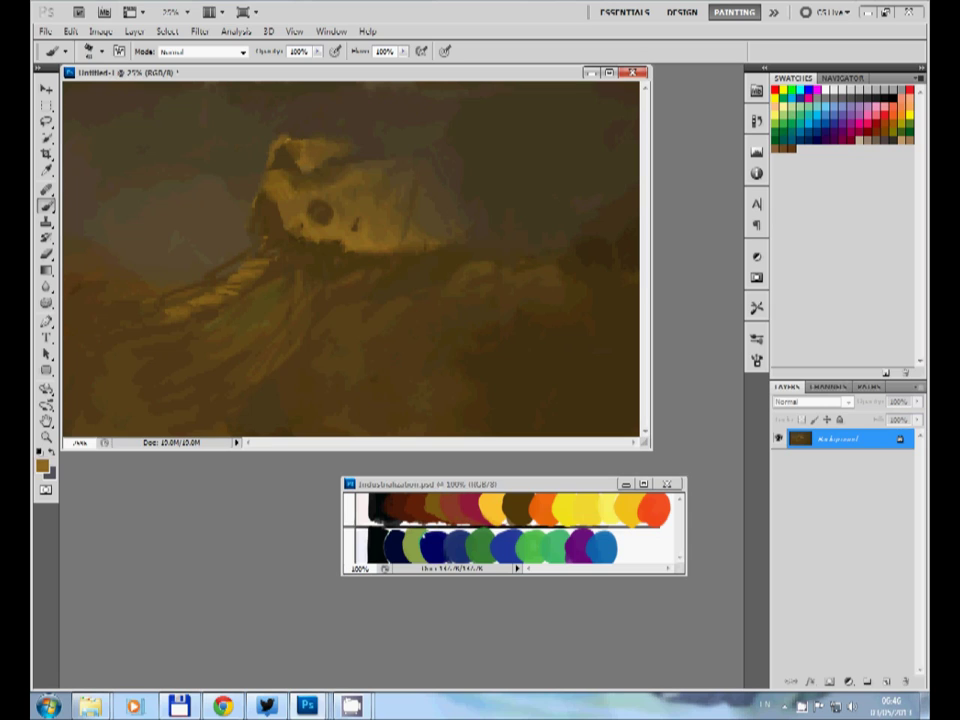
{"action": "left_click", "coordinate": [320, 211], "text": "alt"}
{"action": "left_click", "coordinate": [320, 211], "text": "alt"}
{"action": "left_click", "coordinate": [329, 224], "text": "alt"}
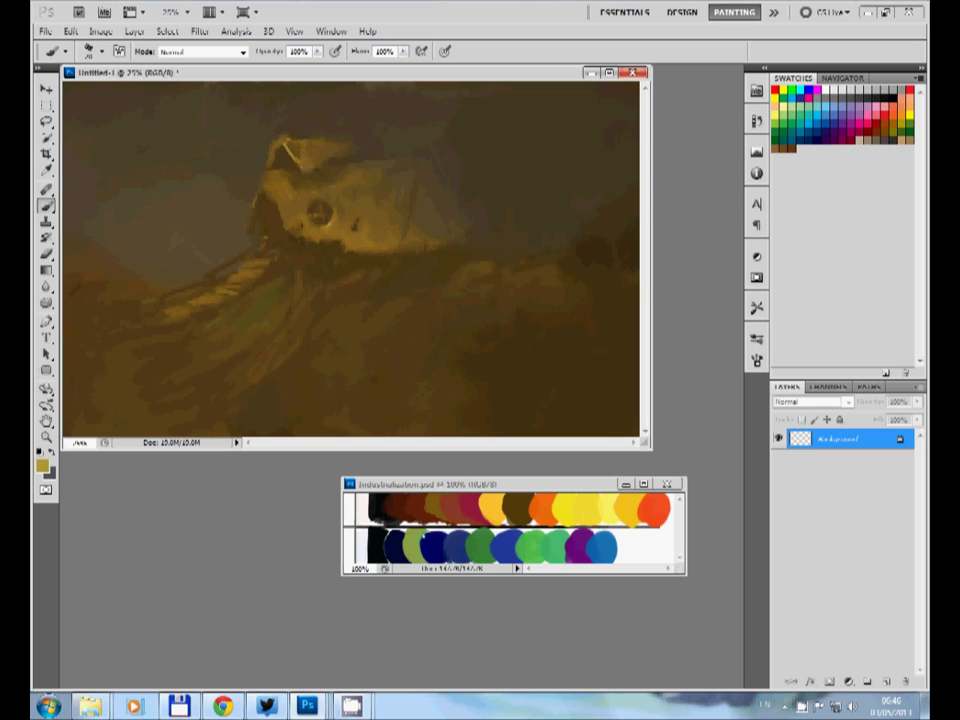
{"action": "left_click", "coordinate": [291, 158], "text": "alt"}
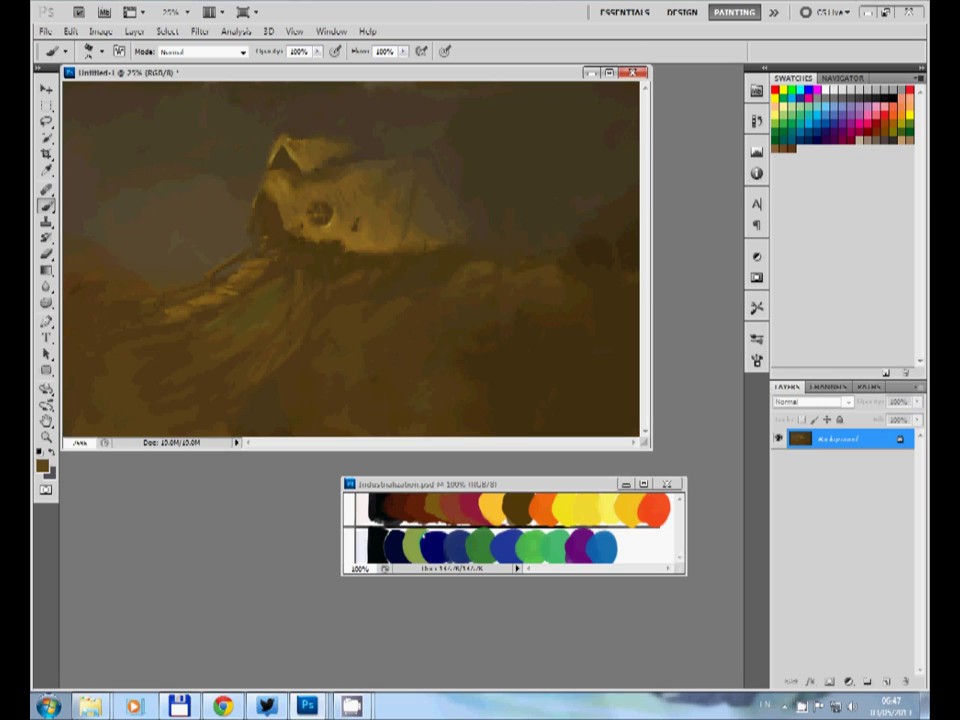
Darken strands left of the hut, add a light stroke beside it, and lighten the roof.
{"action": "left_click_drag", "start_coordinate": [268, 260], "coordinate": [242, 284]}
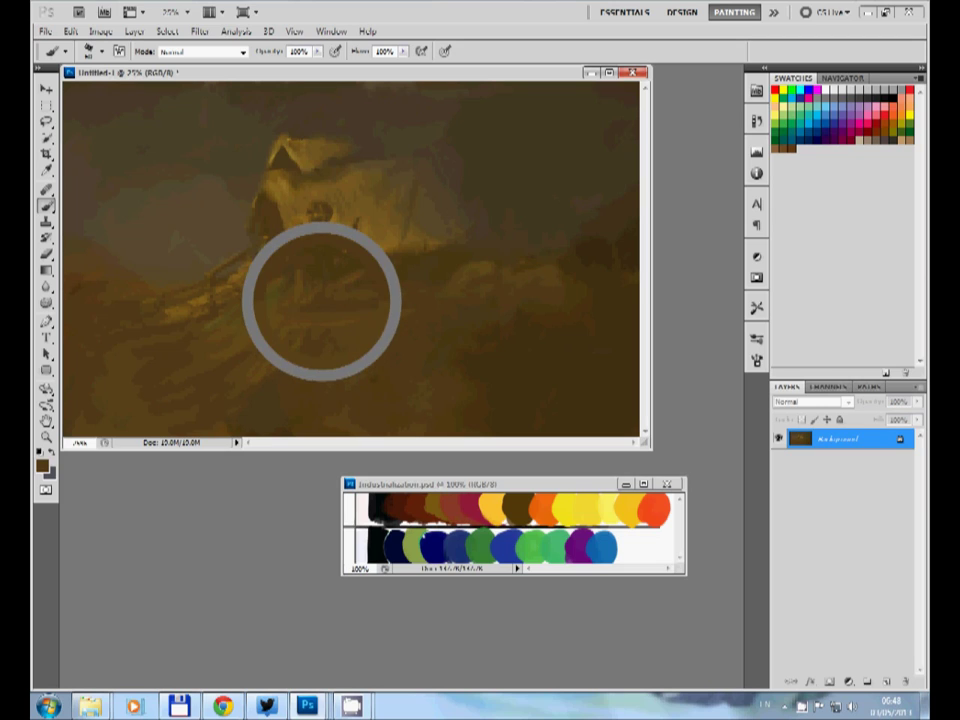
{"action": "key", "text": "x"}
{"action": "mouse_move", "coordinate": [222, 245]}
{"action": "left_mouse_down"}
{"action": "mouse_move", "coordinate": [250, 236]}
{"action": "mouse_move", "coordinate": [180, 232]}
{"action": "left_mouse_up"}
{"action": "key", "text": "x"}
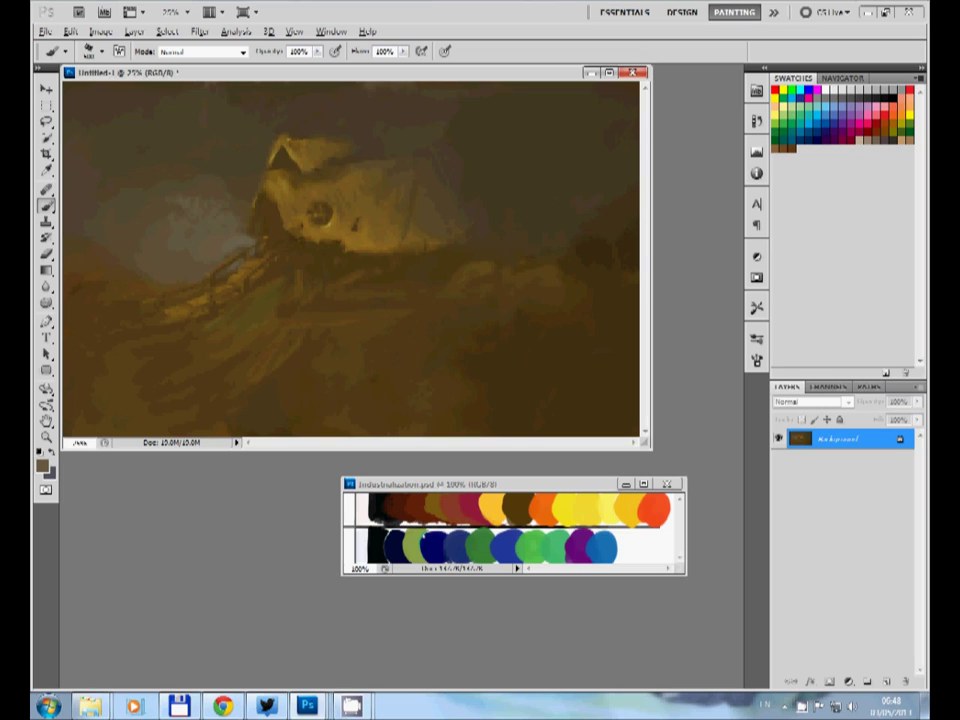
{"action": "left_click", "coordinate": [330, 150], "text": "alt"}
{"action": "left_click_drag", "start_coordinate": [320, 156], "coordinate": [346, 147]}
Paint a faint darker-olive smoke wisp rising from the chimney, undoing part to soften it.
{"action": "left_click", "coordinate": [252, 115], "text": "alt"}
{"action": "left_click", "coordinate": [289, 150], "text": "alt"}
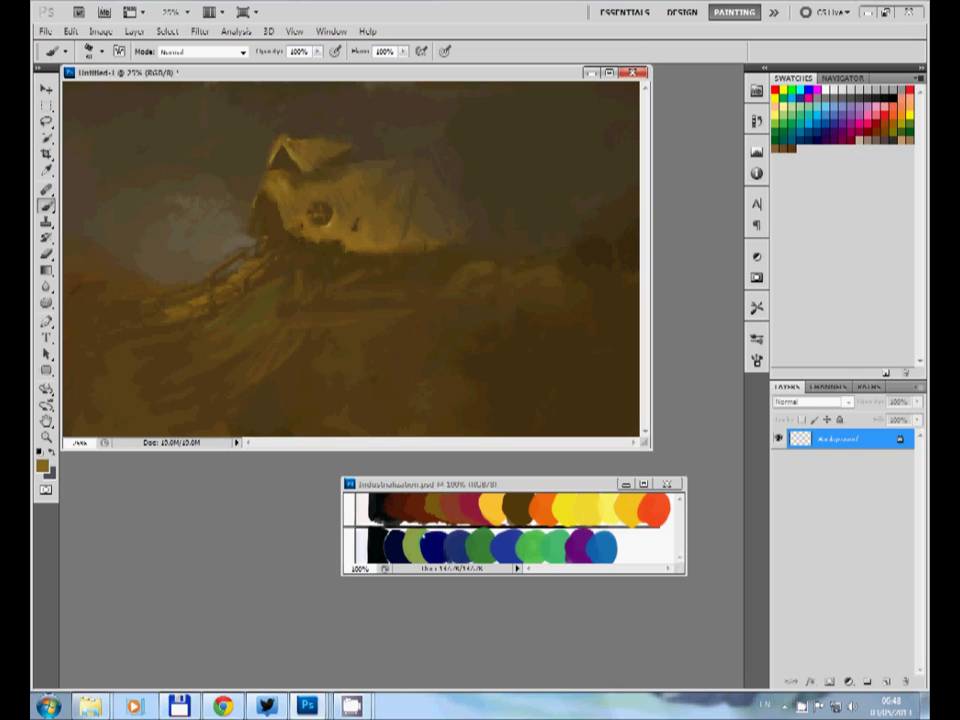
{"action": "left_click", "coordinate": [280, 160], "text": "alt"}
{"action": "left_click", "coordinate": [283, 161], "text": "alt"}
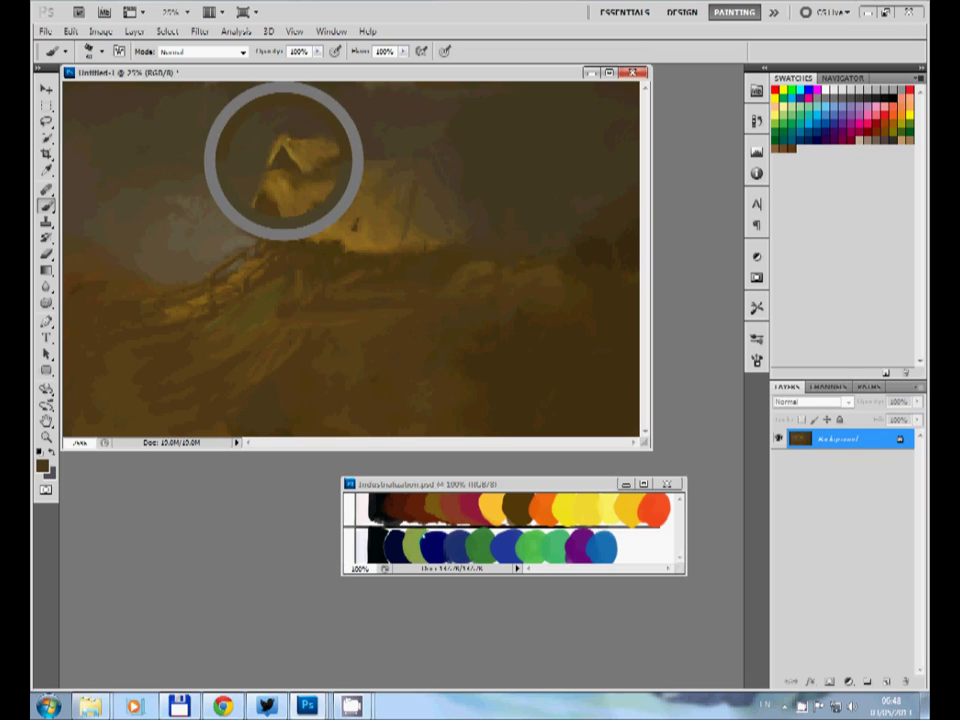
{"action": "left_click", "coordinate": [210, 118], "text": "alt"}
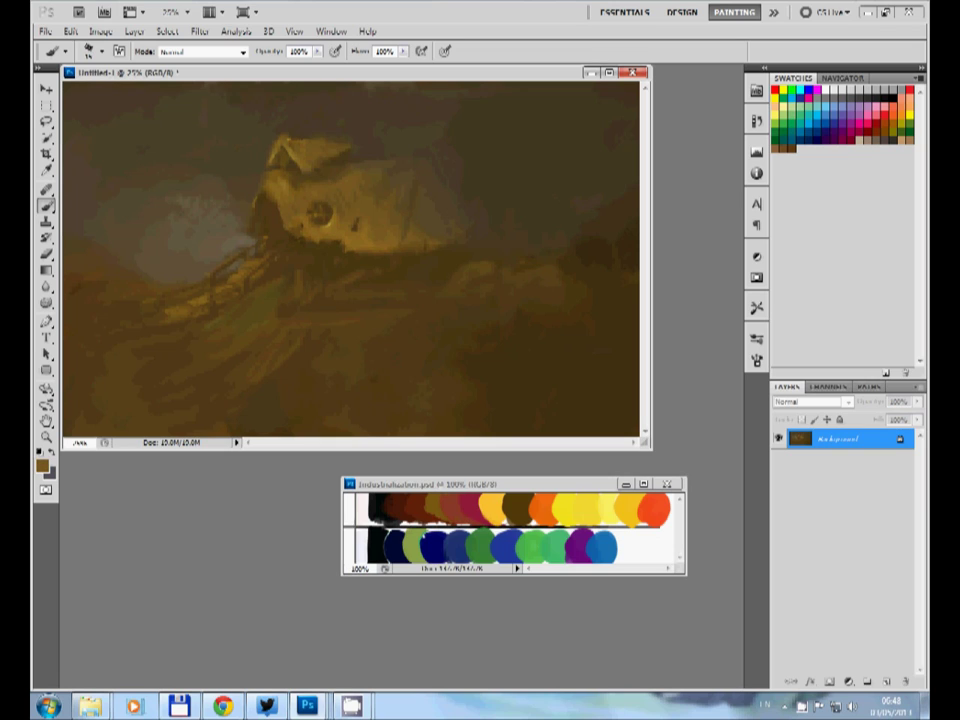
{"action": "left_click", "coordinate": [288, 112], "text": "alt"}
{"action": "left_click_drag", "start_coordinate": [385, 130], "coordinate": [414, 88]}
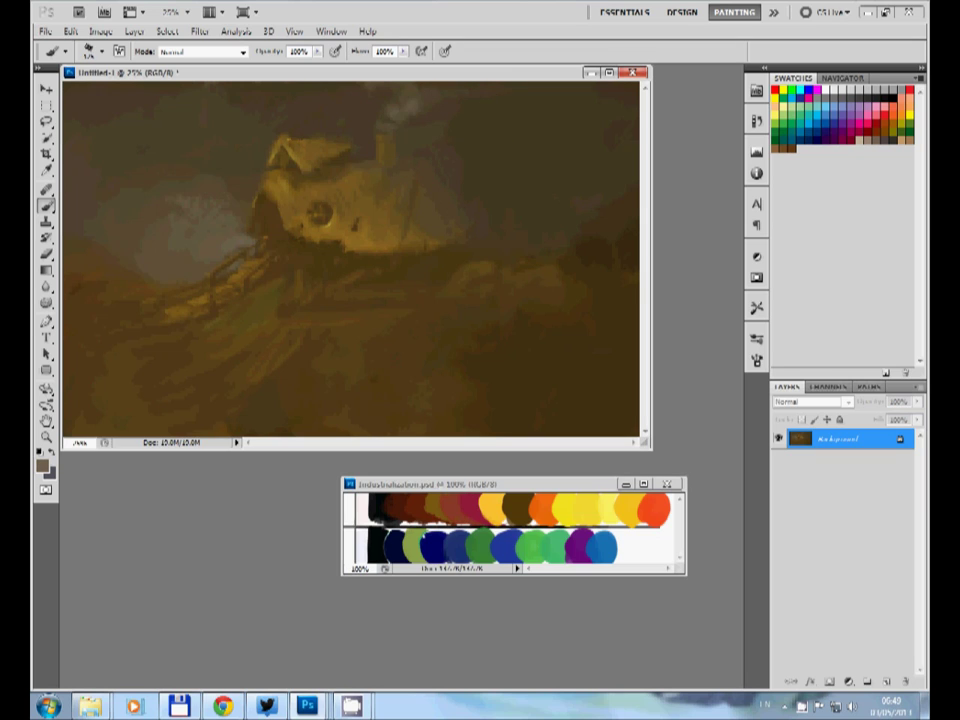
{"action": "key", "text": "ctrl+z"}
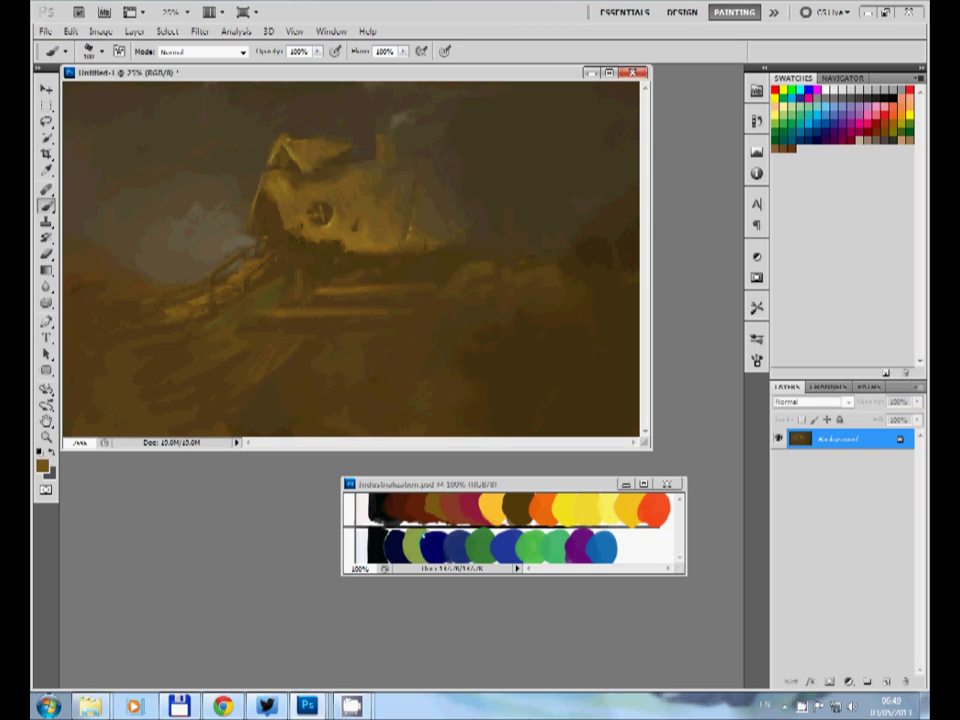
Lay a light plank stroke across the foreground deck, then dab dark bushes with lighter tones right of it.
{"action": "left_click_drag", "start_coordinate": [237, 331], "coordinate": [337, 326]}
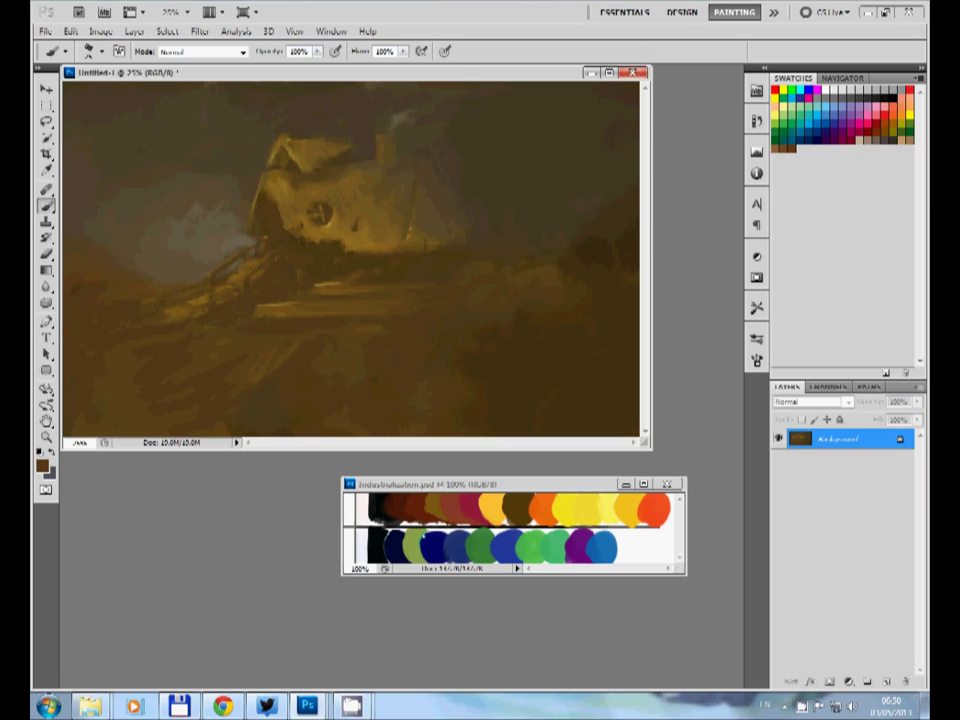
{"action": "key", "text": "x"}
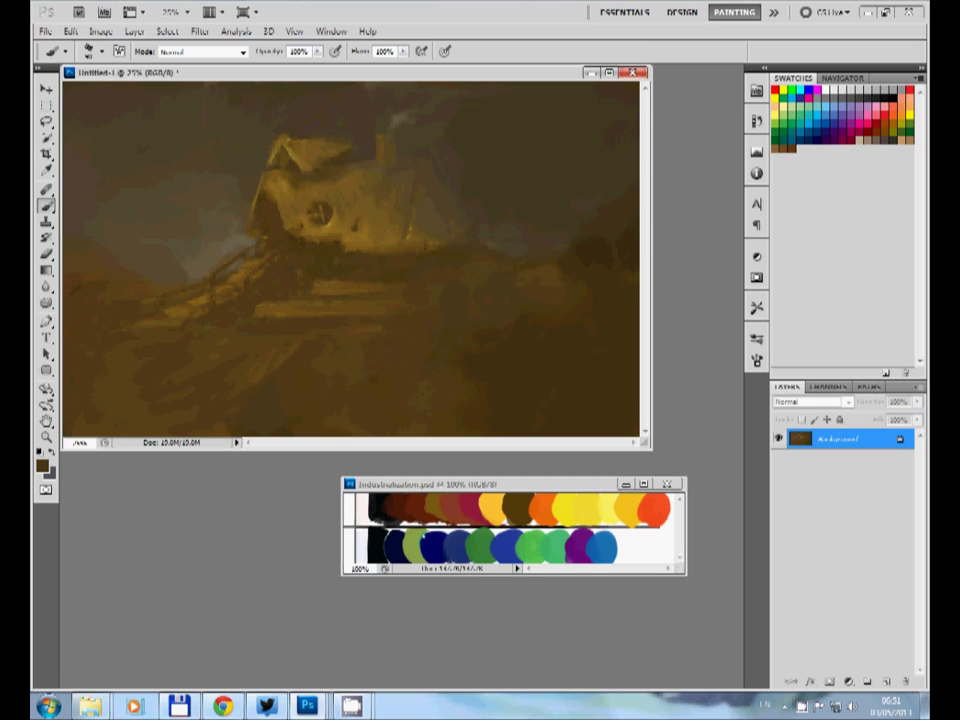
{"action": "left_click_drag", "start_coordinate": [485, 295], "coordinate": [558, 293]}
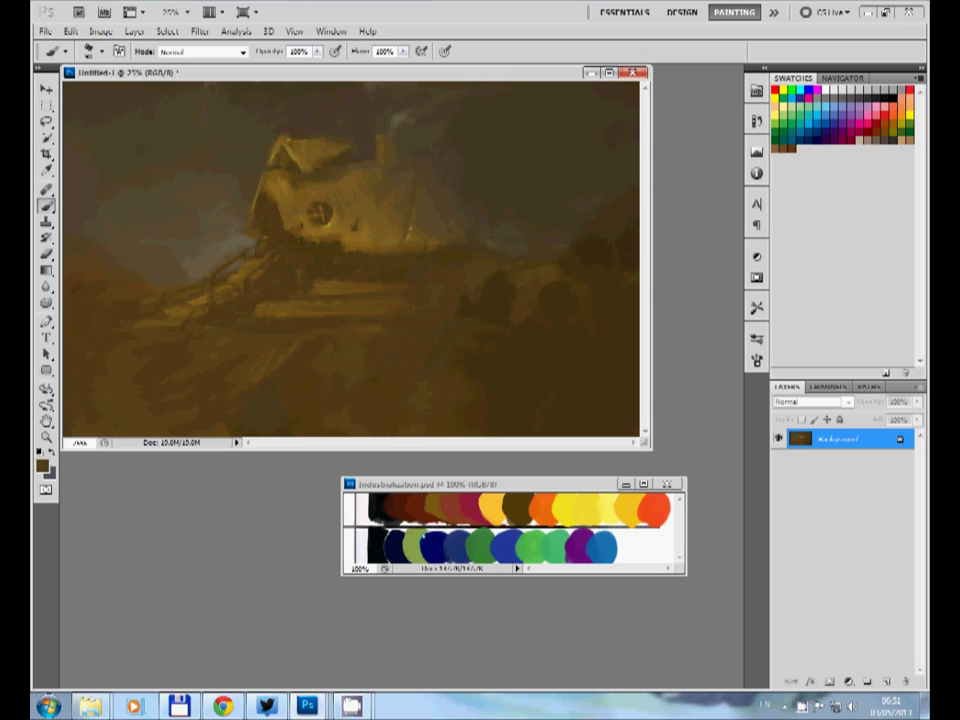
{"action": "left_click_drag", "start_coordinate": [561, 311], "coordinate": [535, 300]}
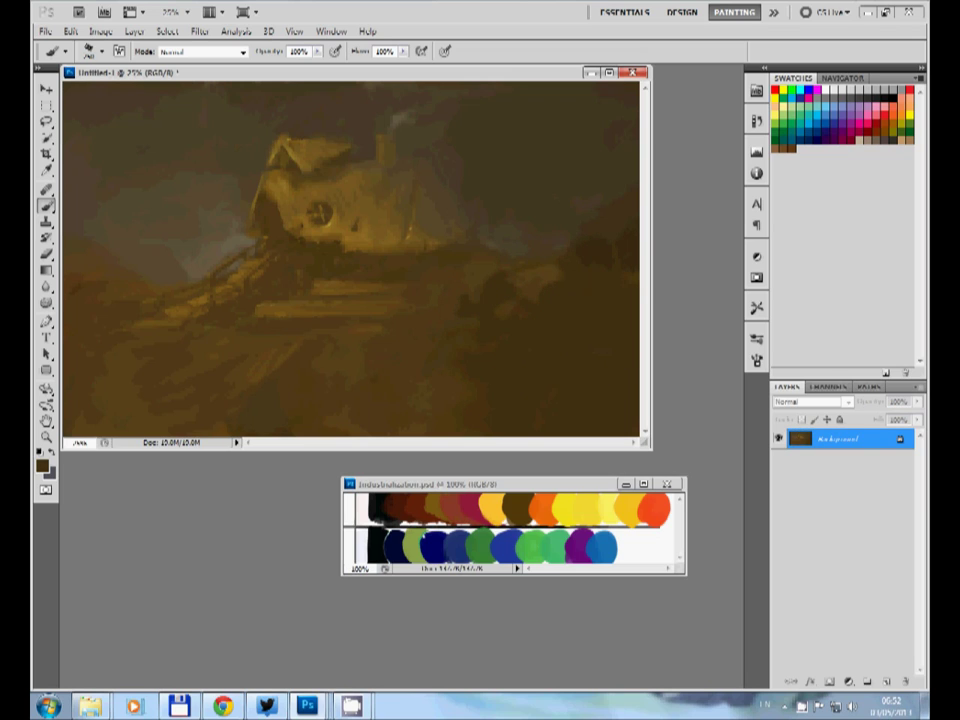